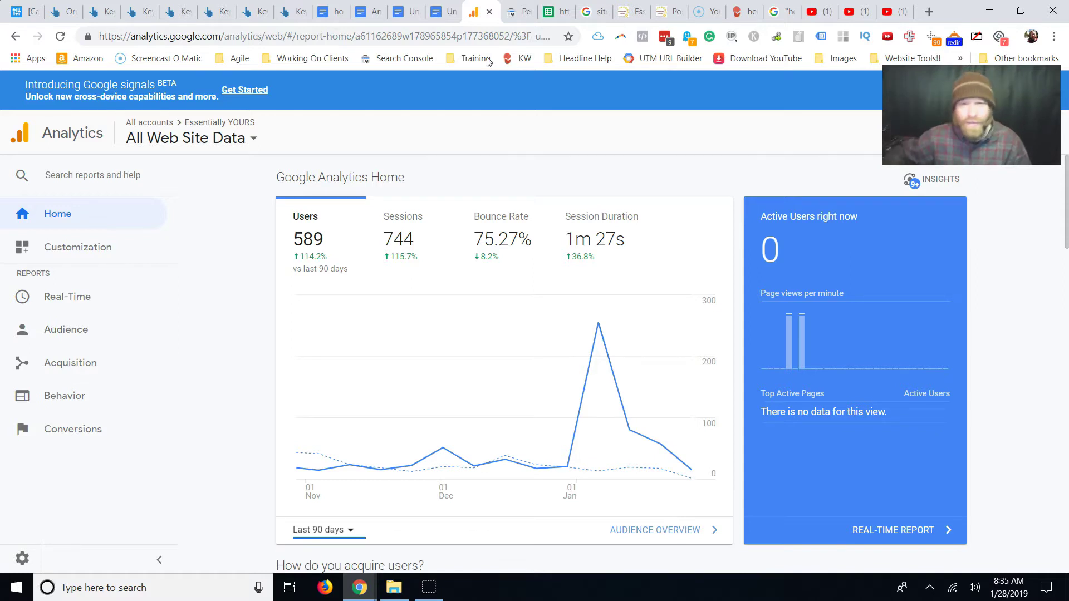
# Browse the site:powerlineessentials.com results, with pages like Thyme Essential Oil, About Us and the Blog.
pyautogui.click(595, 14)
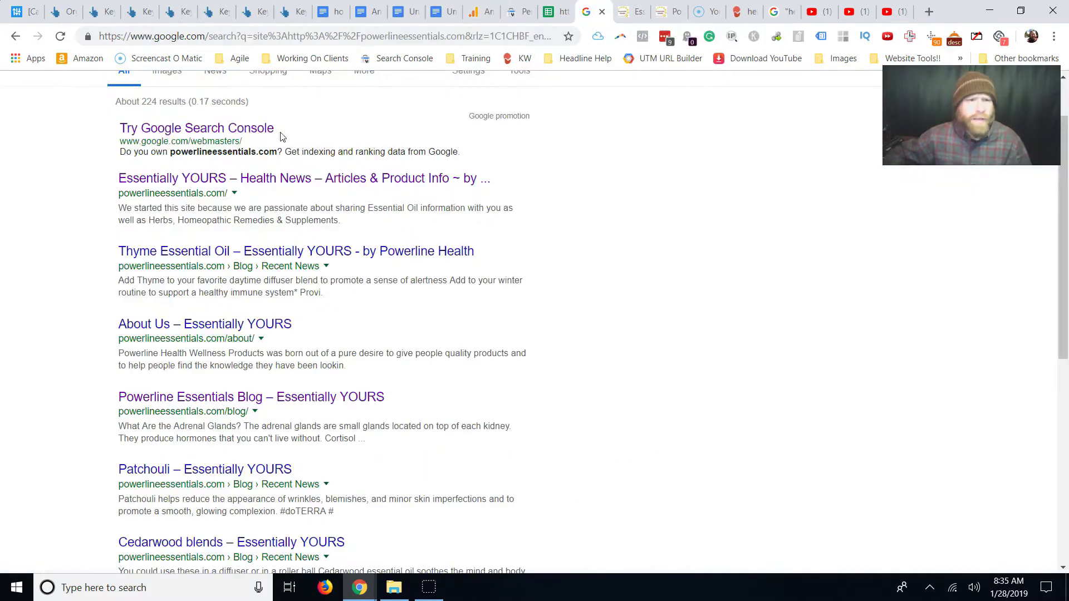
pyautogui.scroll(3, 336, 246)
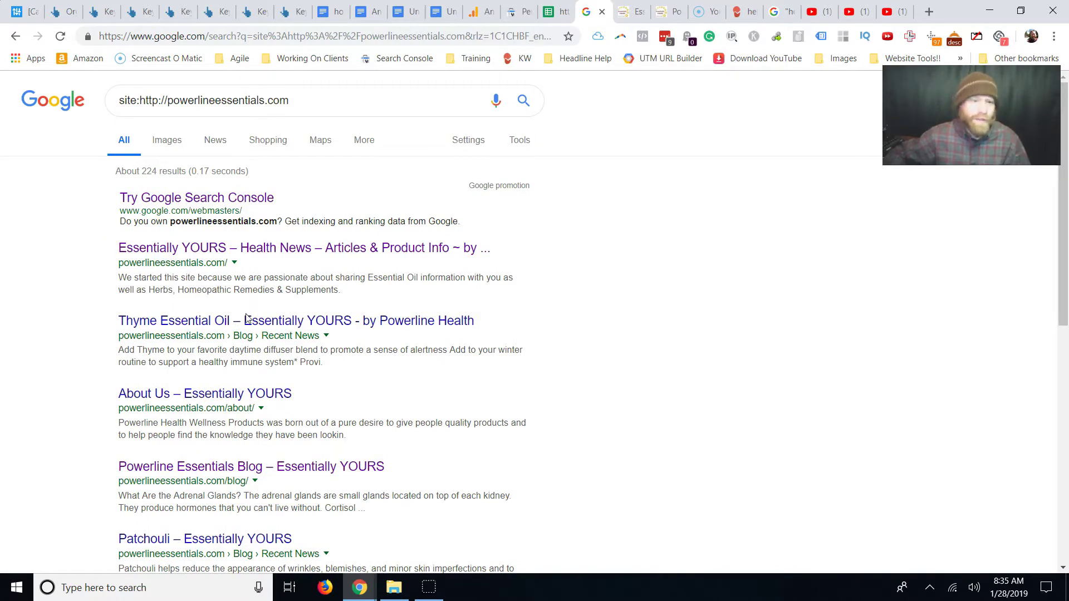
pyautogui.scroll(-1, 246, 318)
pyautogui.scroll(1, 245, 319)
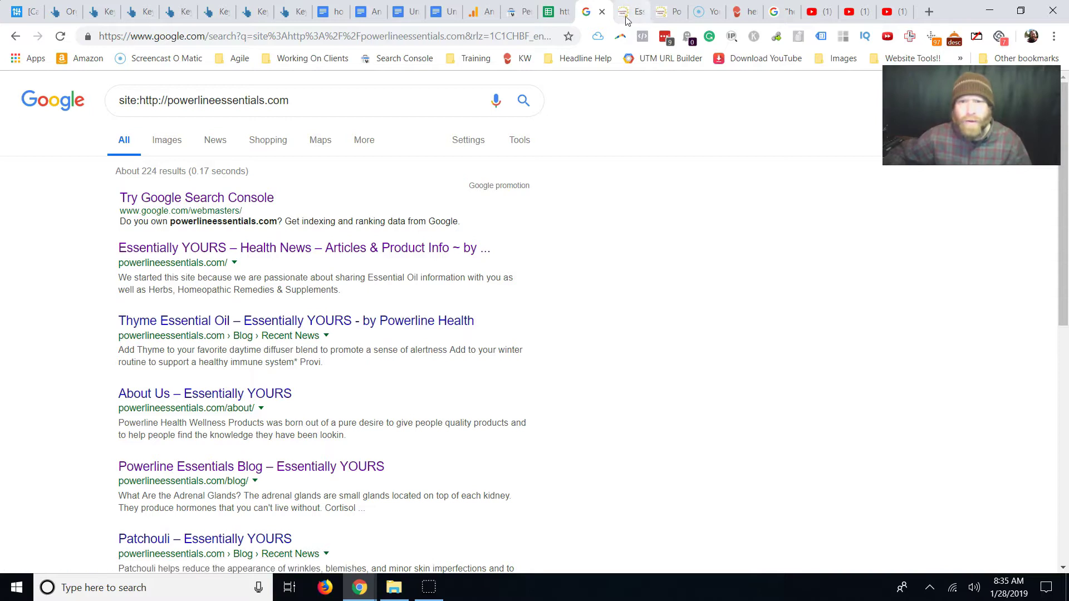
# View the Search Console site overview.
pyautogui.click(516, 12)
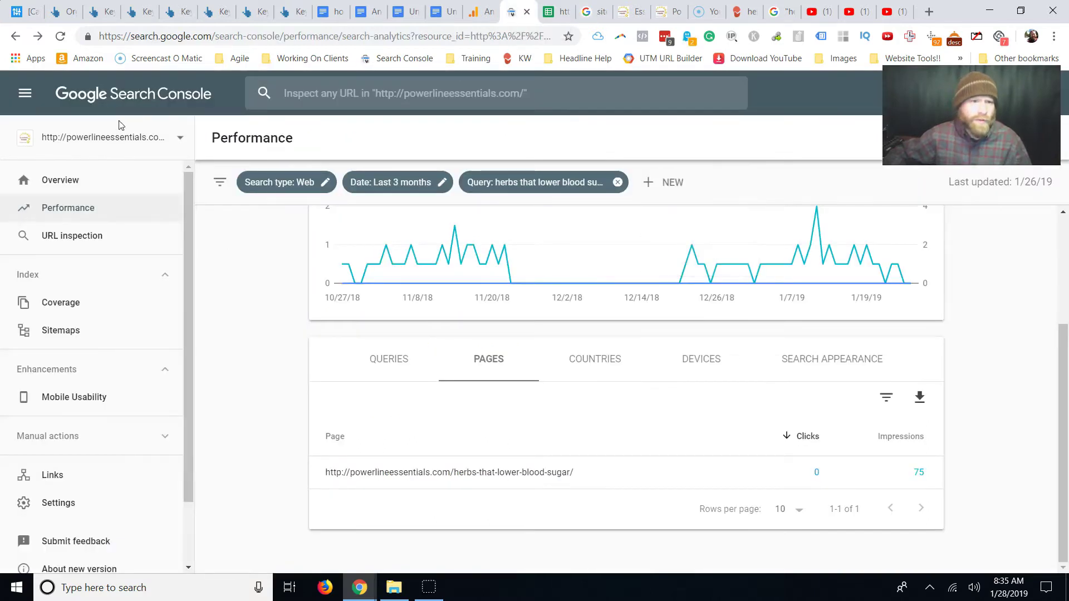
pyautogui.click(60, 180)
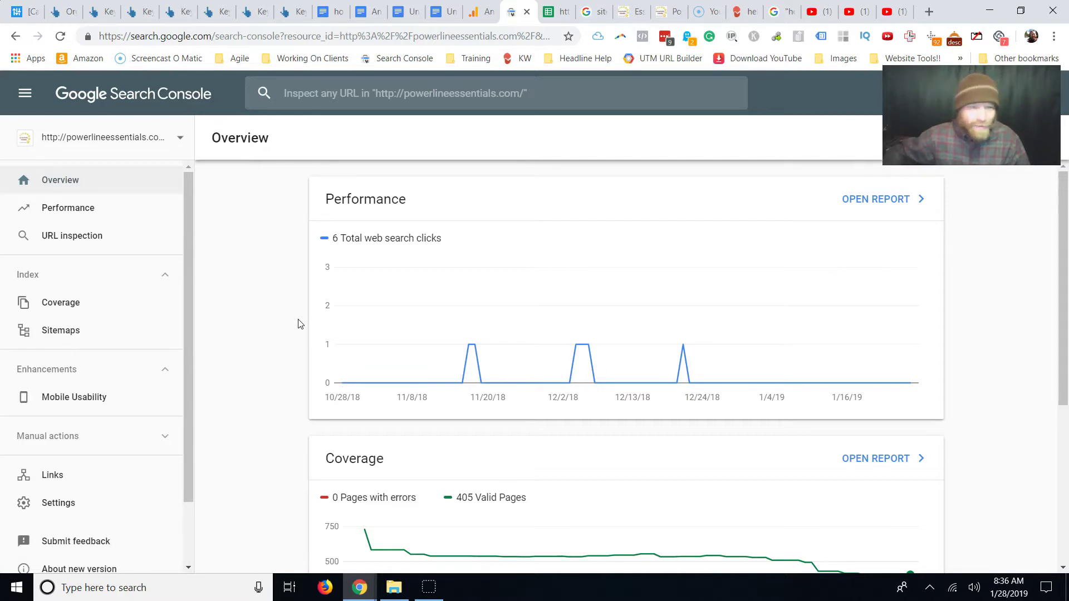
pyautogui.moveTo(411, 322)
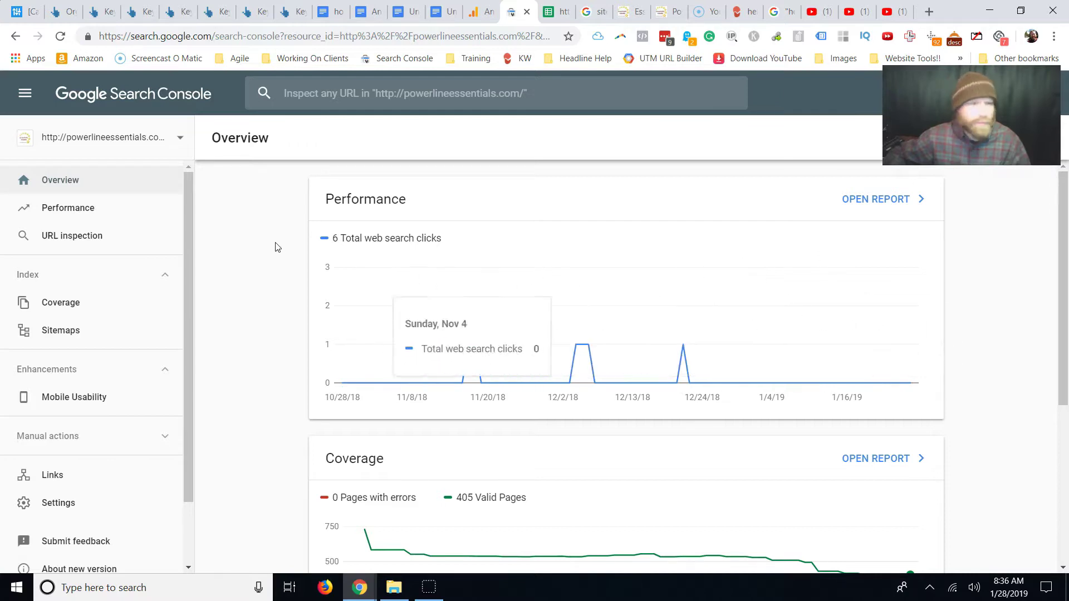
# Return to the full Performance report (6 clicks, 431 impressions) and bring up the date range options.
pyautogui.click(63, 209)
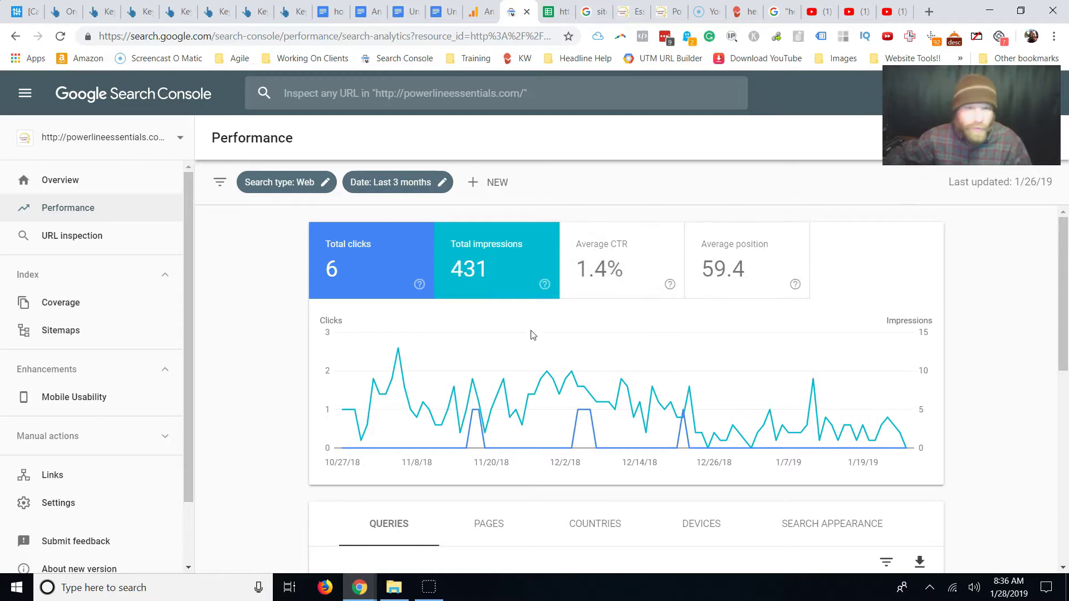
pyautogui.scroll(-1, 537, 321)
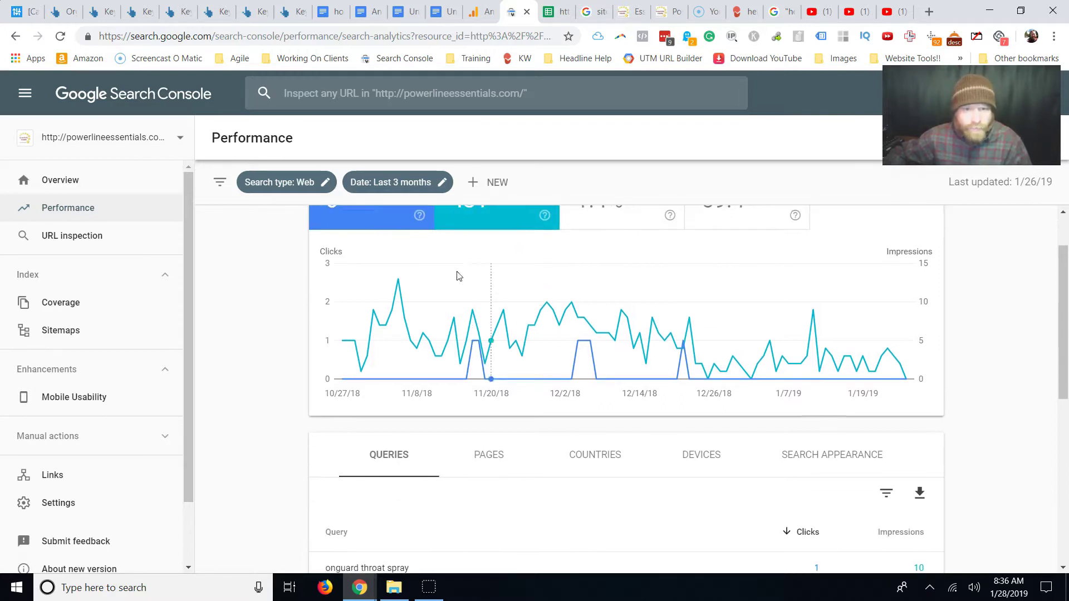
pyautogui.click(390, 182)
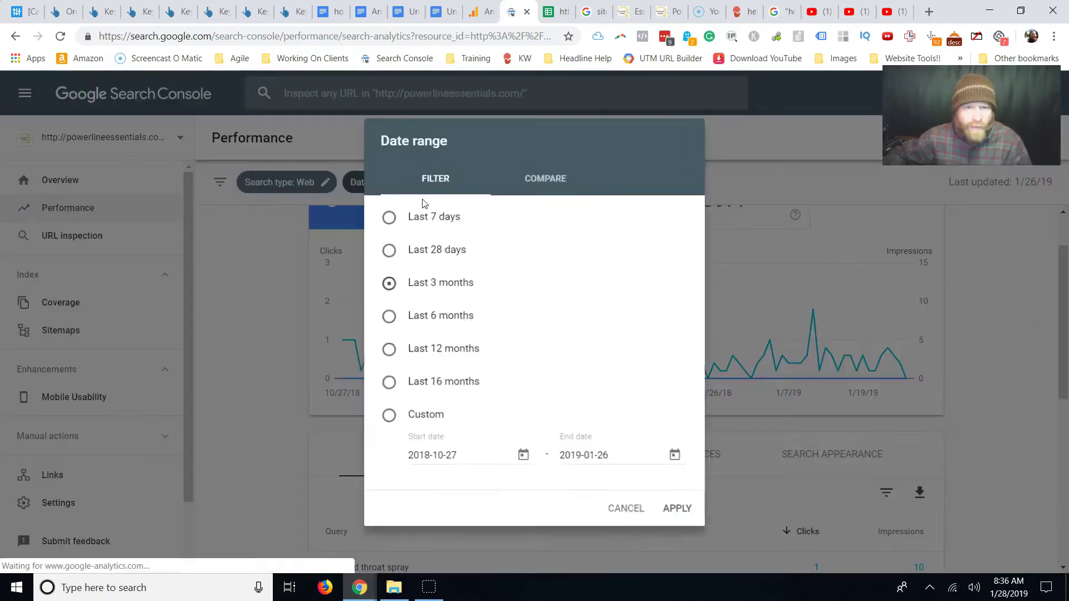
# Set the performance report date range to the last 16 months.
pyautogui.click(388, 382)
pyautogui.click(680, 516)
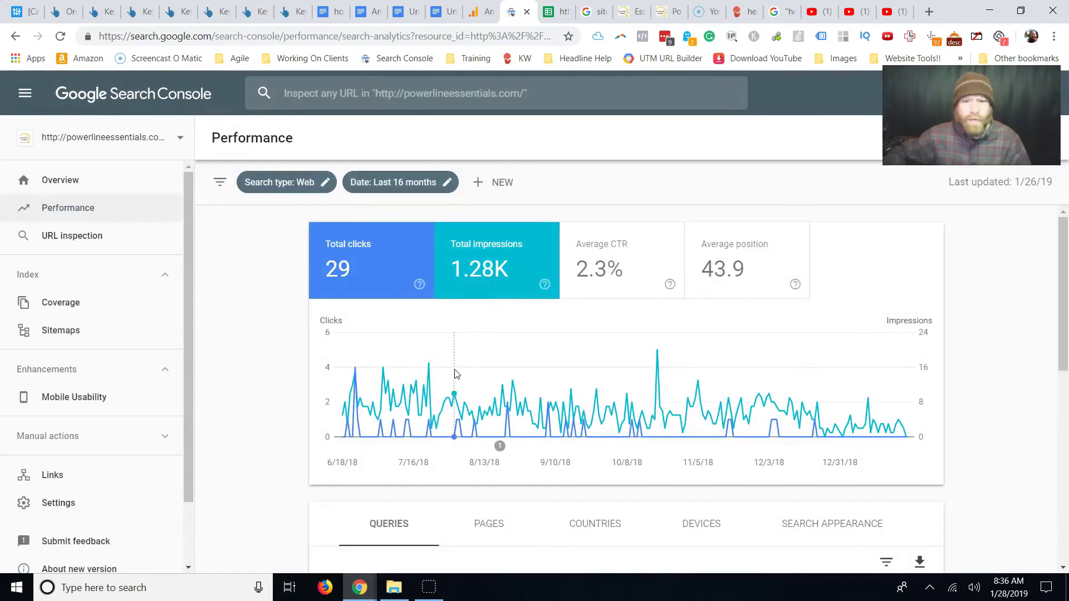
pyautogui.moveTo(404, 372)
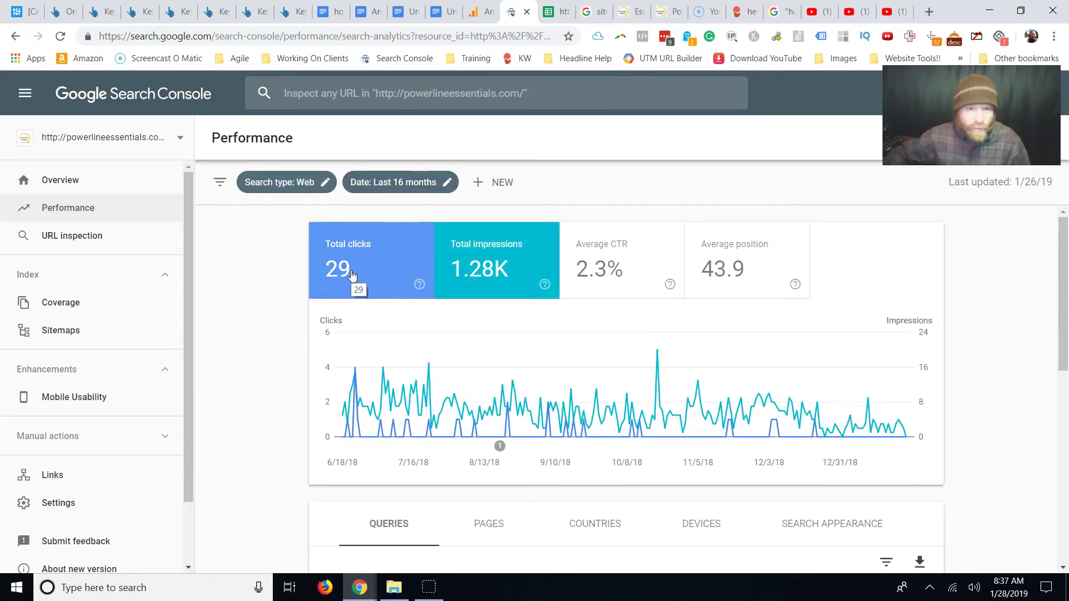
# Scroll down to the Queries table, listing terms like copaiba cannabinoid.
pyautogui.scroll(-3, 416, 358)
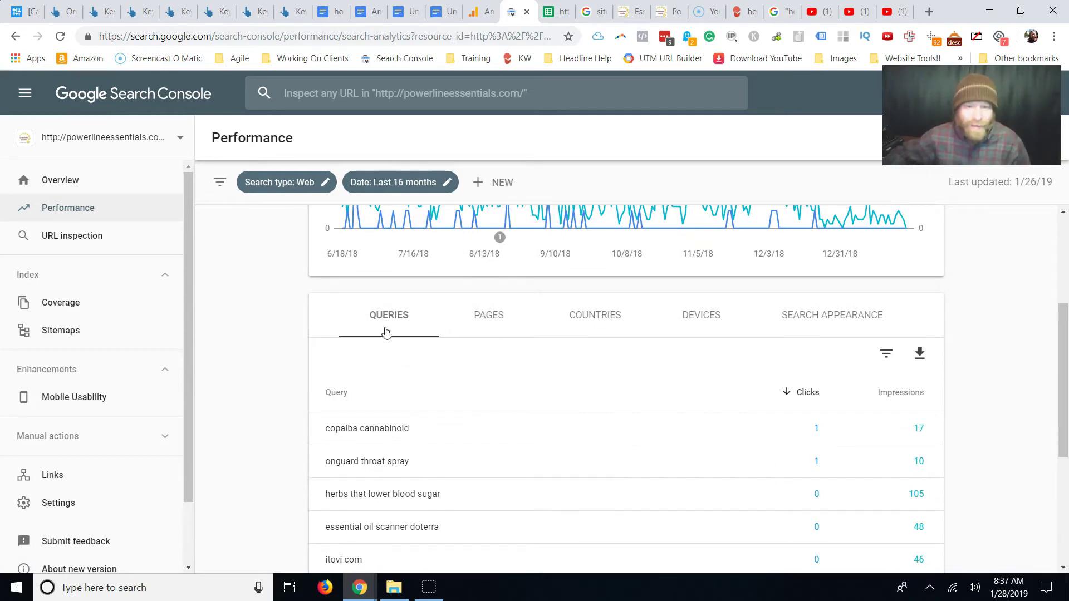
pyautogui.scroll(-1, 385, 333)
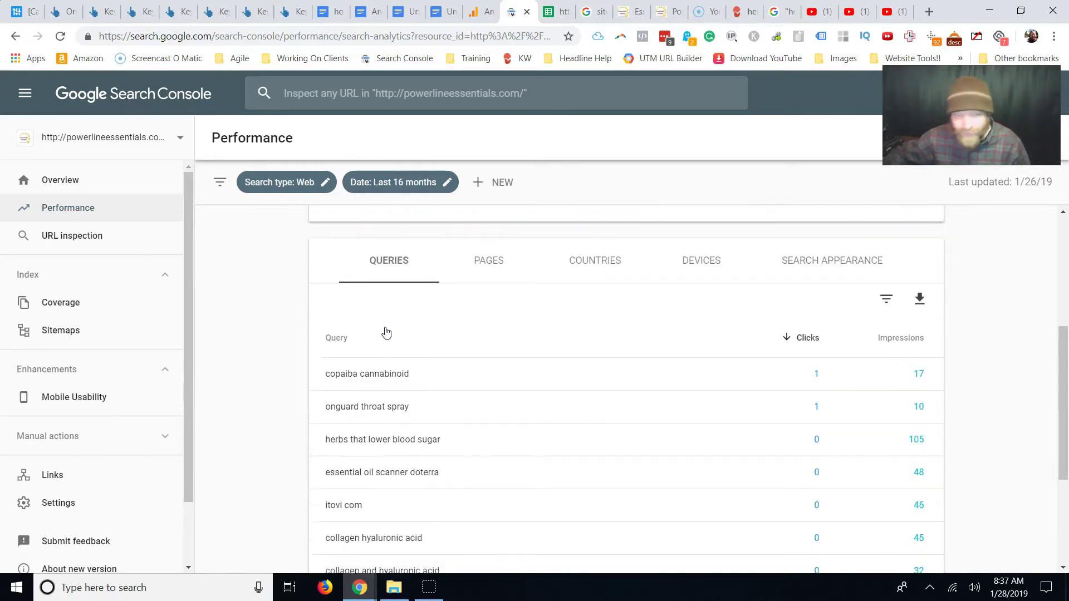
pyautogui.scroll(-1, 393, 384)
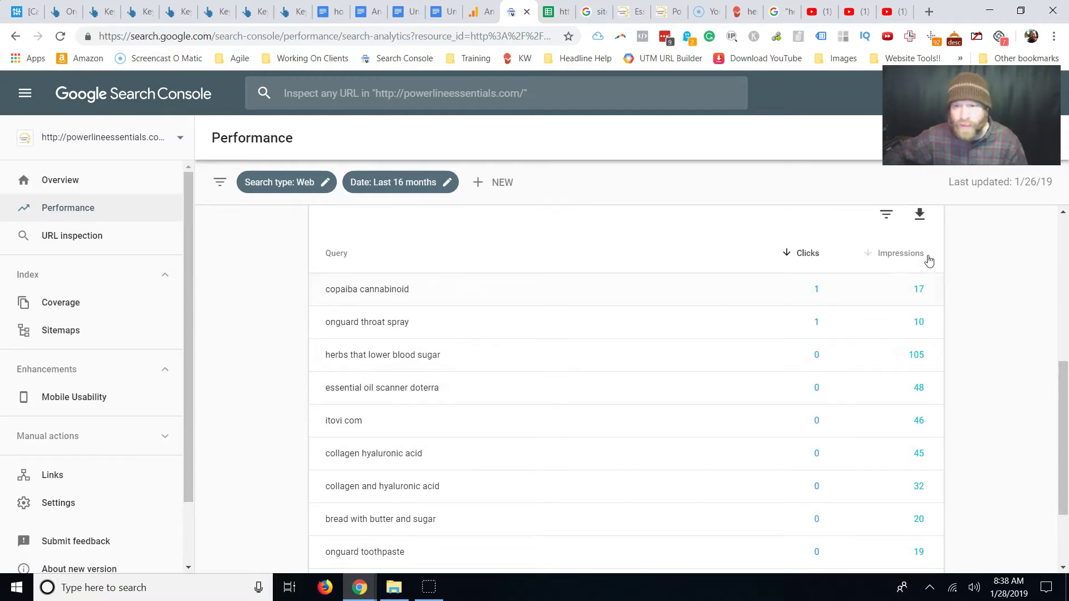
# Sort queries by impressions and filter the report to 'herbs that lower blood sugar'.
pyautogui.click(868, 258)
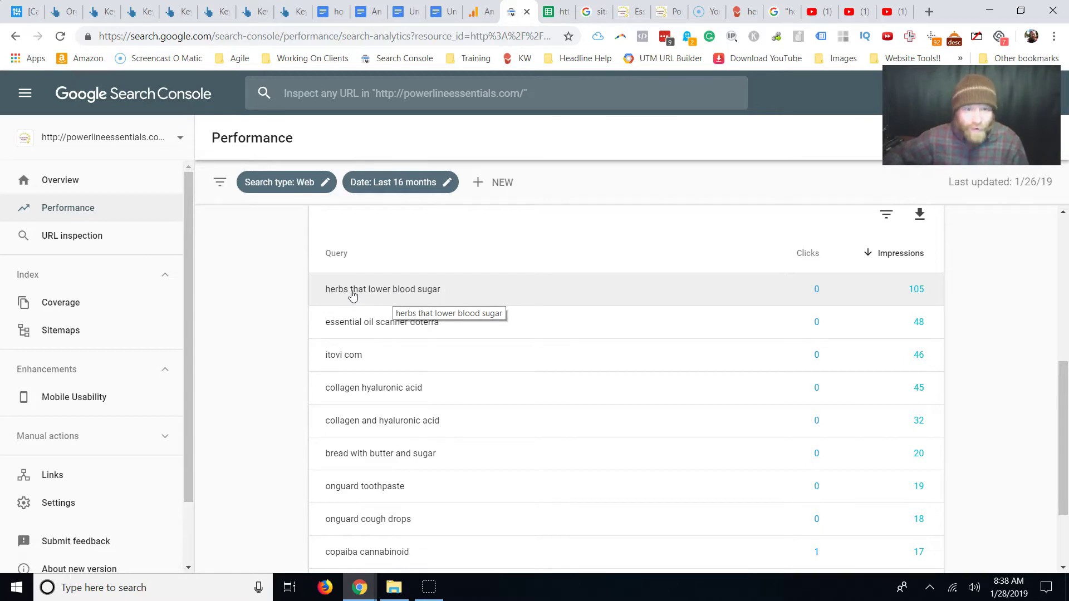
pyautogui.click(404, 290)
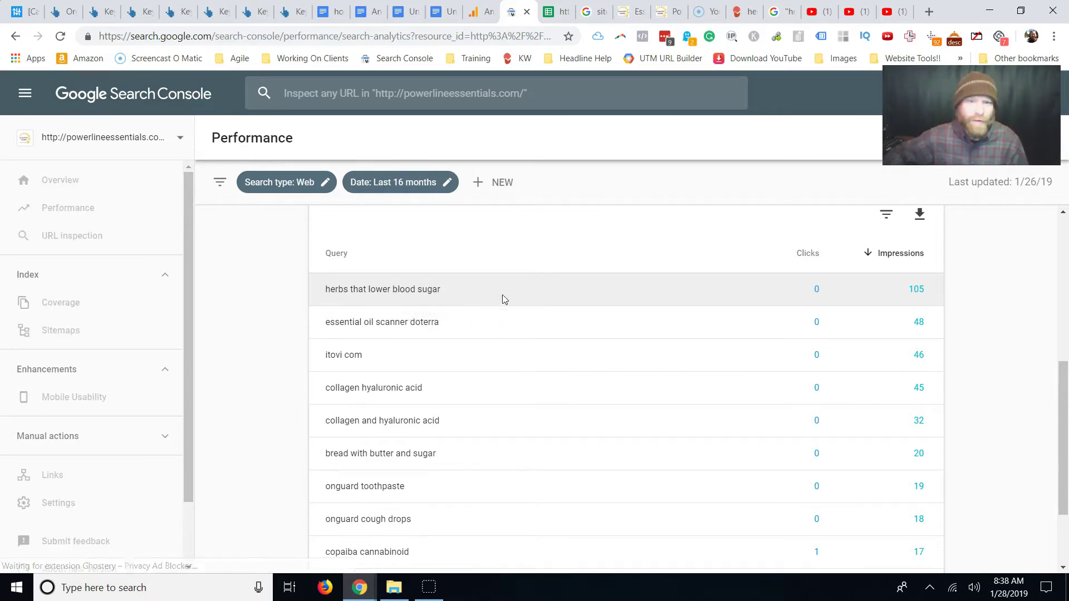
pyautogui.scroll(-3, 418, 446)
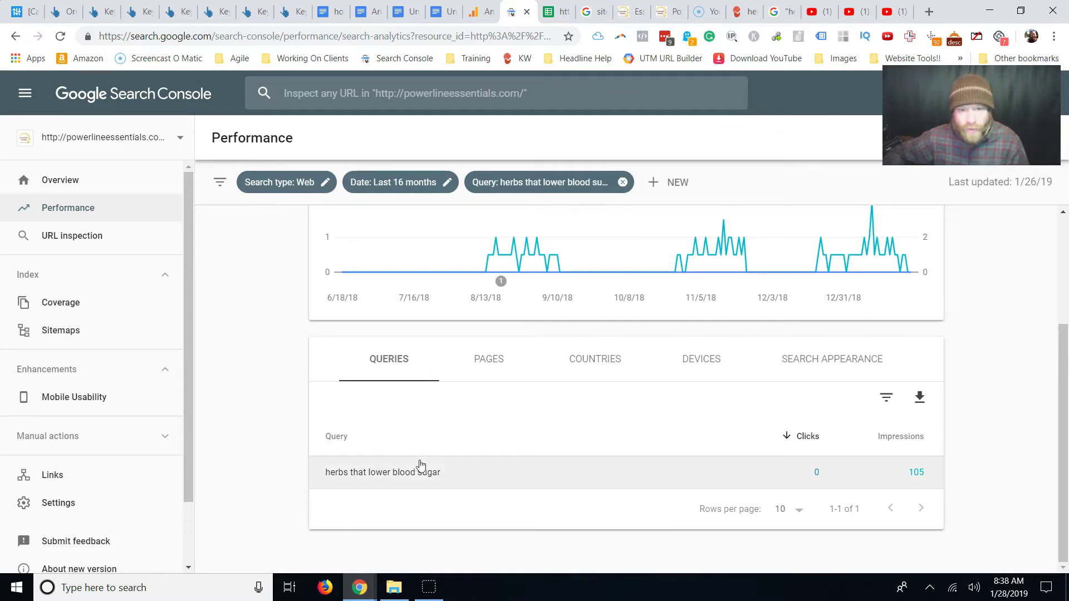
# Go to the page ranking for that query and select its herbs-that-lower slug in the address bar.
pyautogui.click(490, 363)
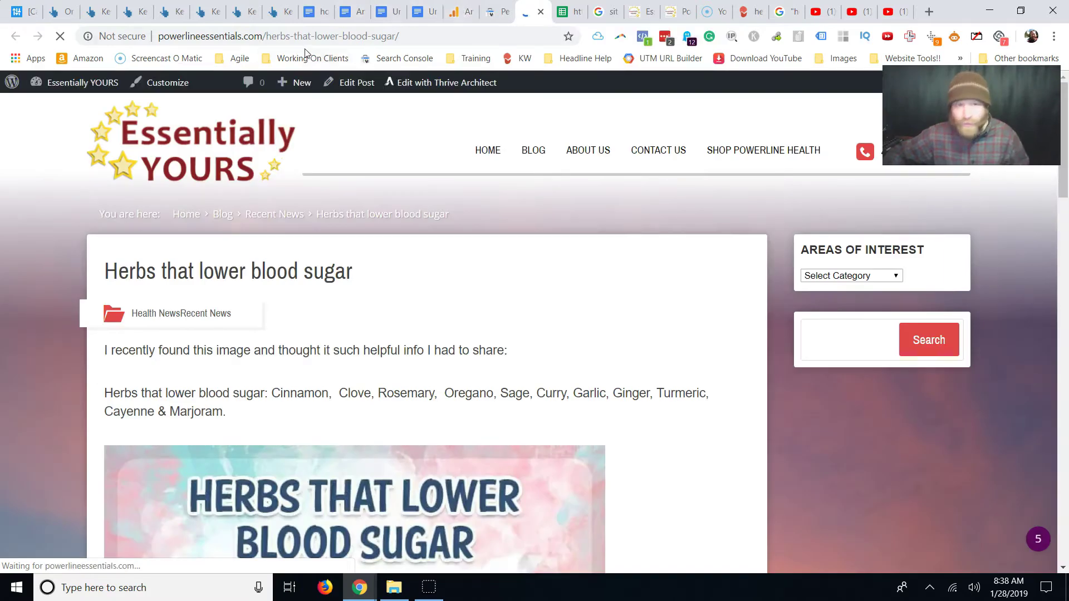
pyautogui.moveTo(268, 39); pyautogui.dragTo(339, 38)
pyautogui.hotkey('ctrl', 'c')
pyautogui.click(458, 11)
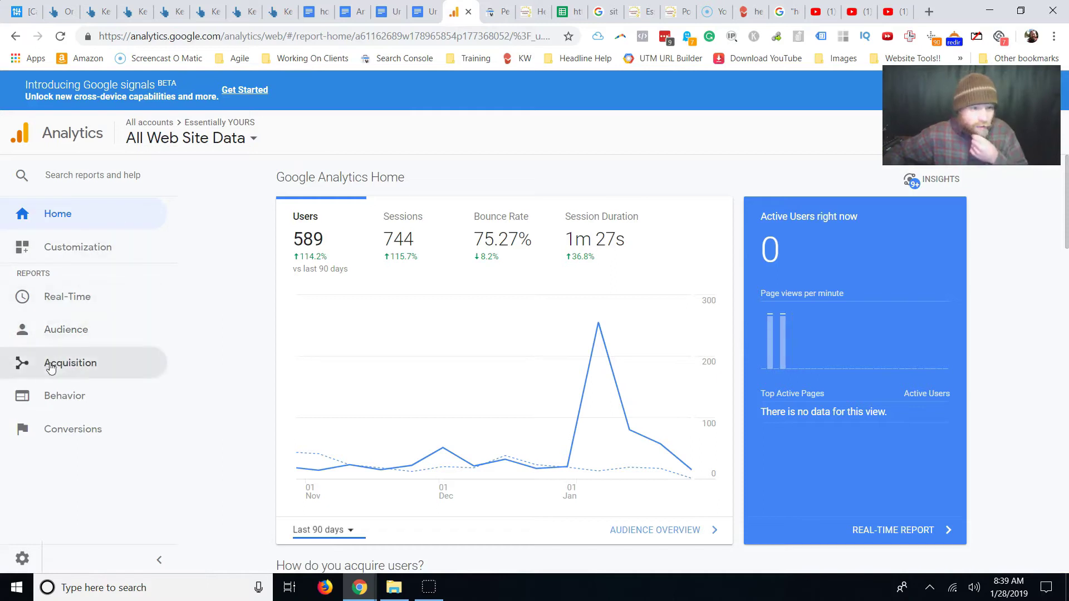
# Go to Behavior > Site Content > All Pages in Google Analytics.
pyautogui.click(43, 407)
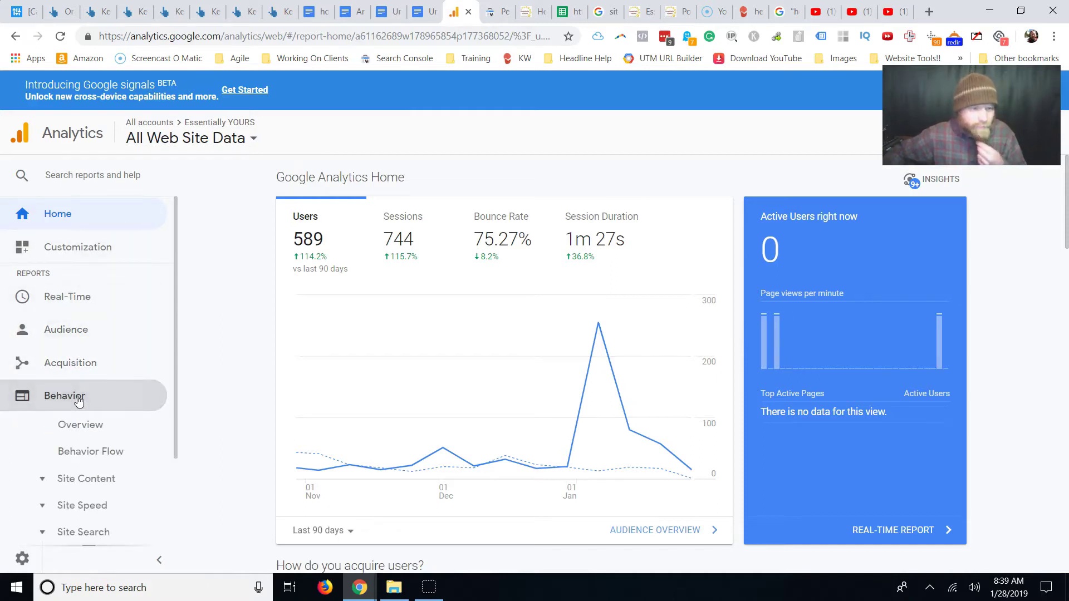
pyautogui.click(46, 371)
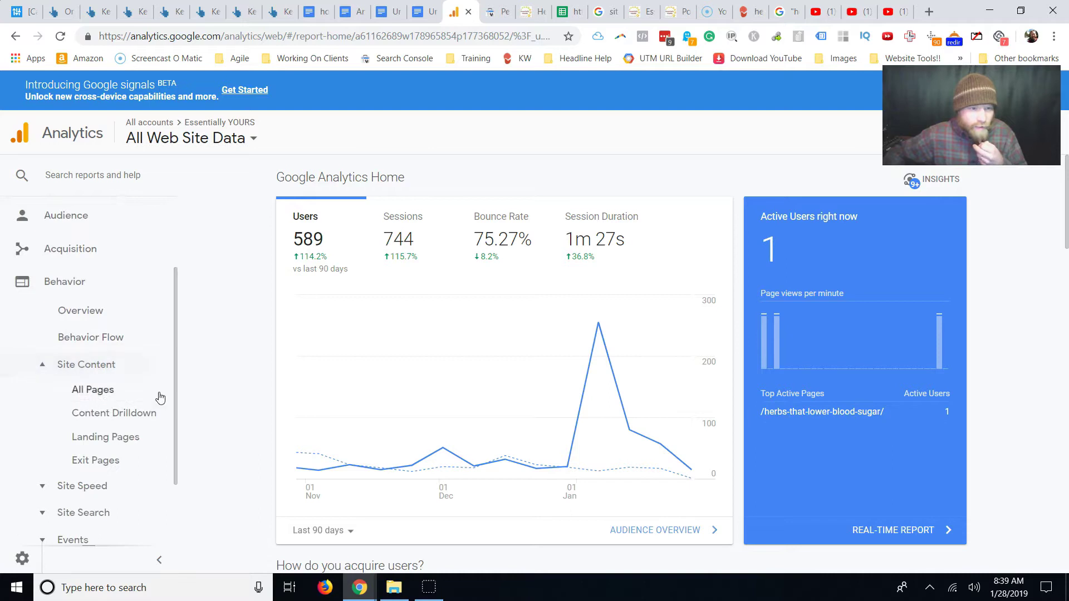
pyautogui.click(89, 390)
pyautogui.scroll(-5, 613, 412)
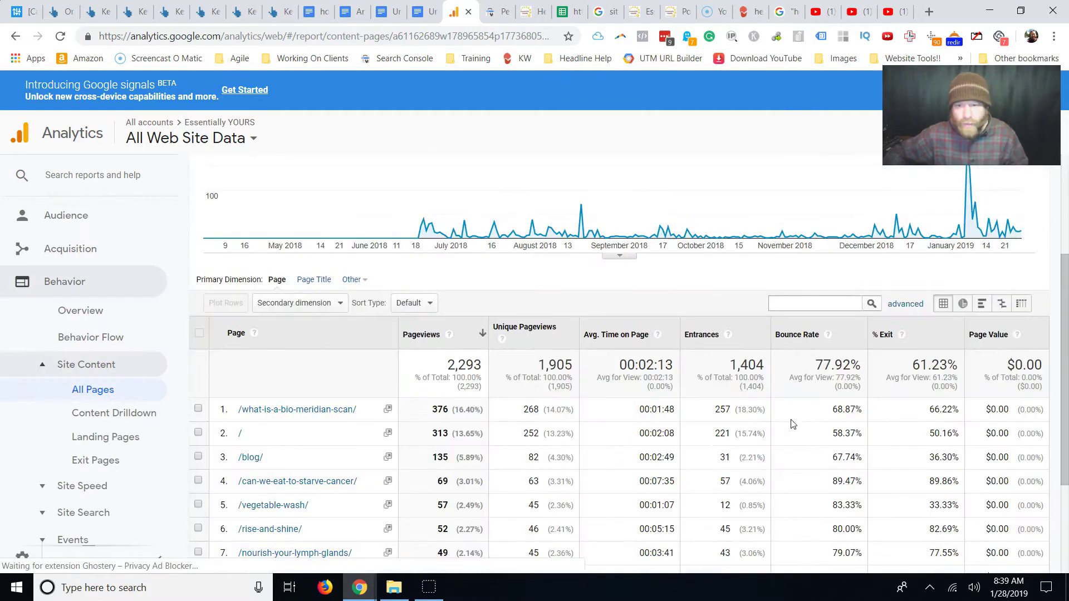
pyautogui.scroll(-1, 796, 293)
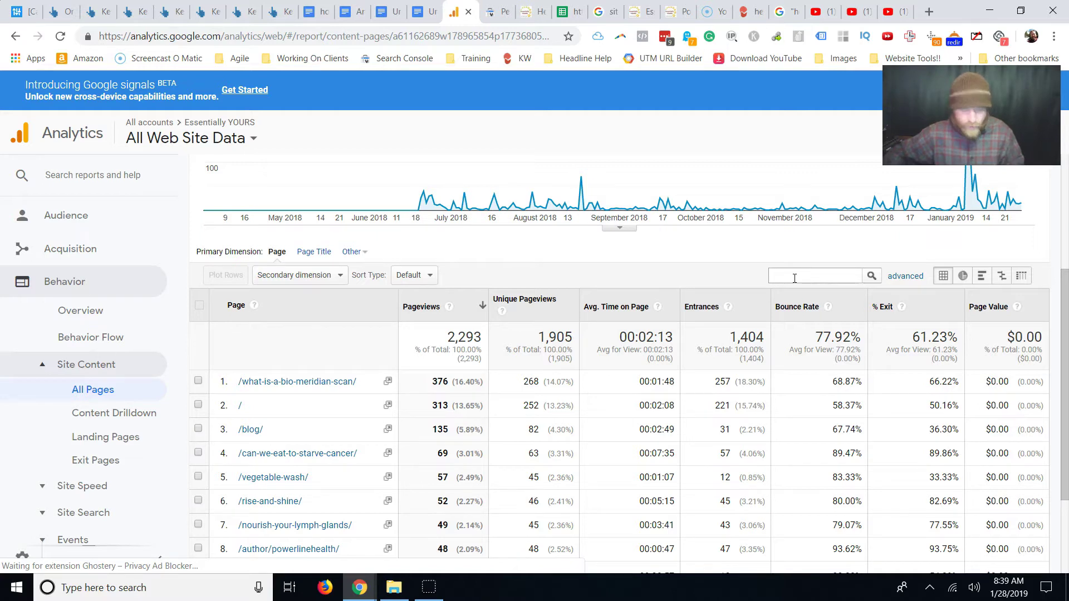
# Filter the page list by the pasted herbs-that-lower slug, showing 15 pageviews.
pyautogui.click(795, 278)
pyautogui.hotkey('ctrl', 'v')
pyautogui.click(872, 276)
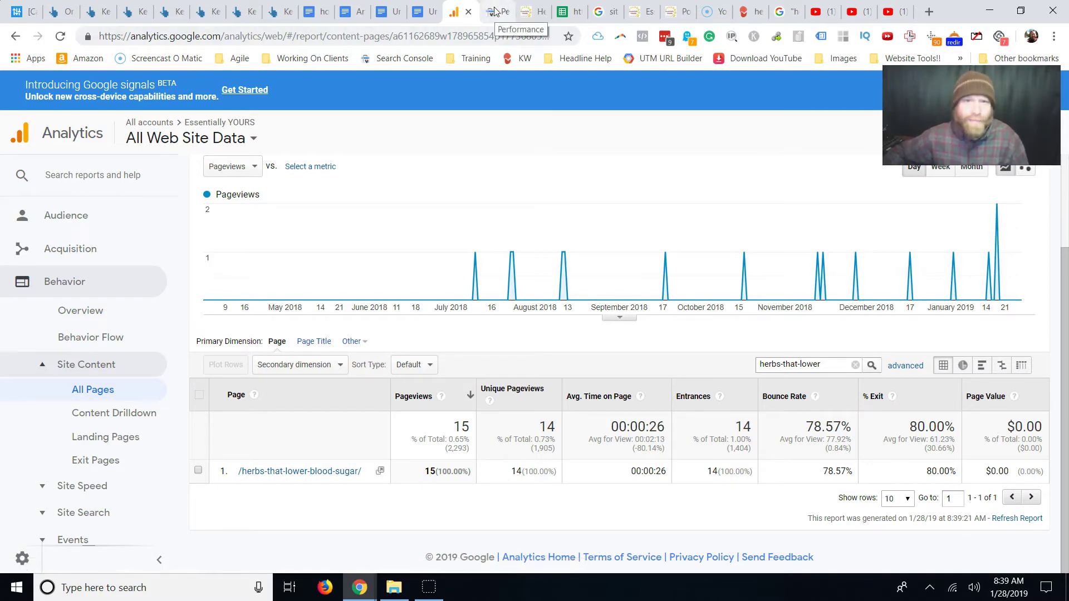
# Scroll through the 'Herbs that lower blood sugar' post and select its title to copy.
pyautogui.click(532, 12)
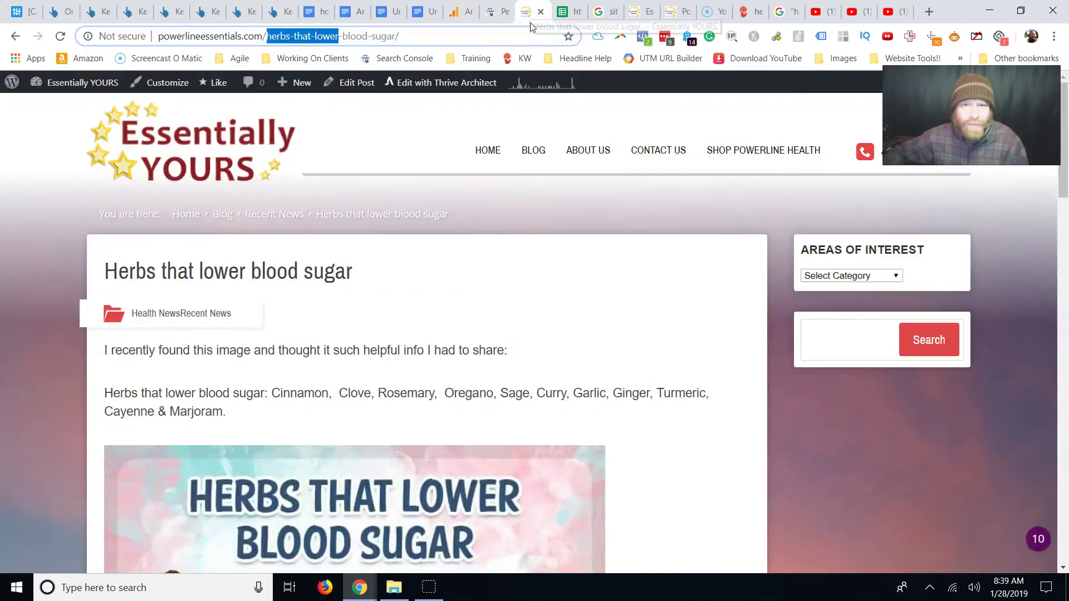
pyautogui.scroll(-3, 495, 323)
pyautogui.scroll(3, 279, 346)
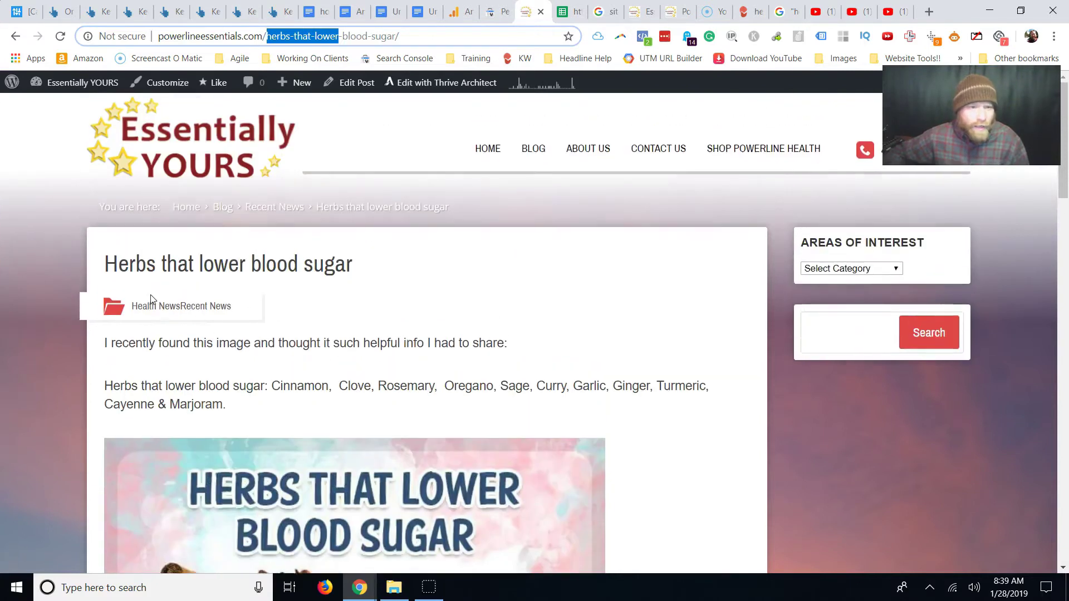
pyautogui.scroll(-3, 415, 382)
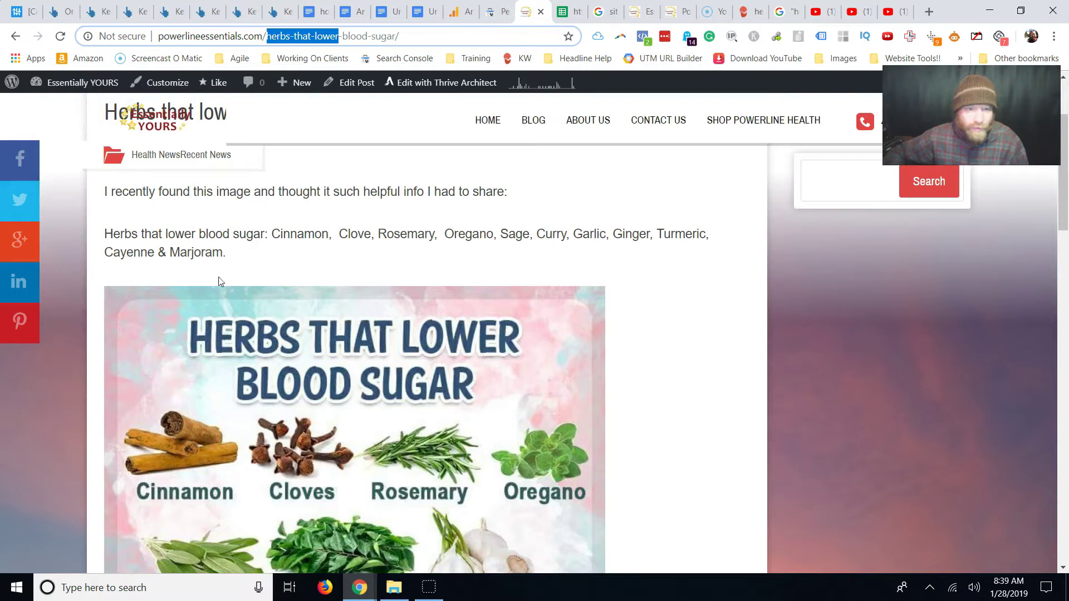
pyautogui.scroll(-12, 409, 385)
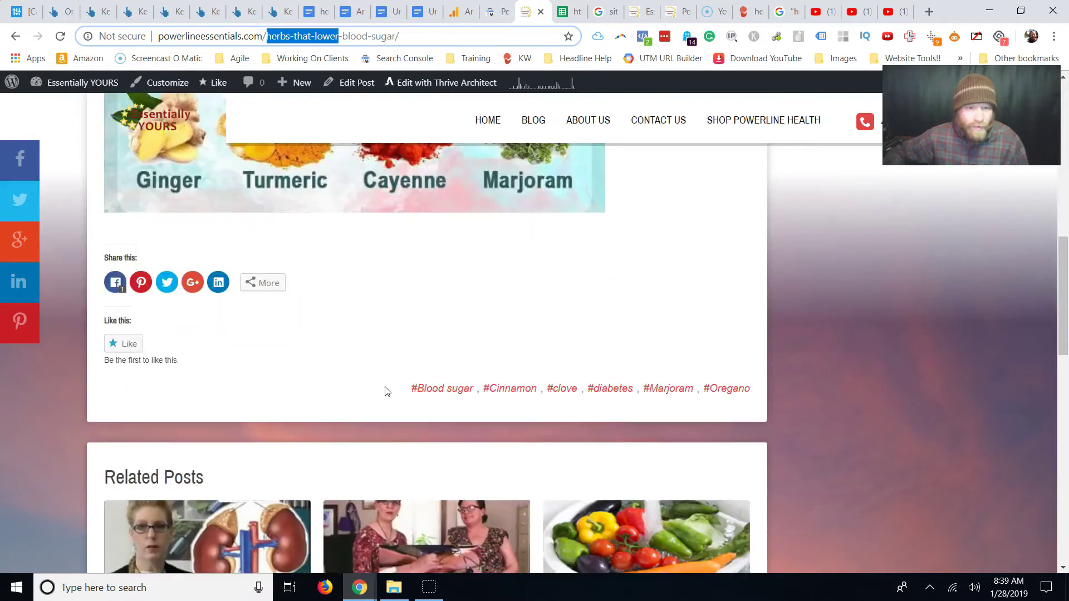
pyautogui.scroll(5, 379, 389)
pyautogui.scroll(8, 379, 388)
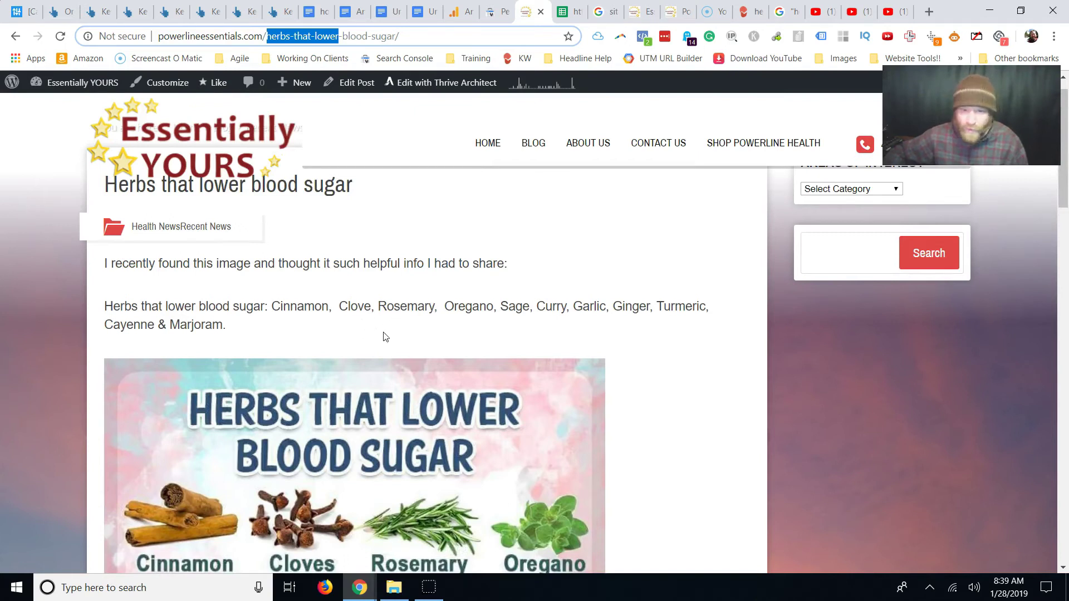
pyautogui.scroll(2, 379, 335)
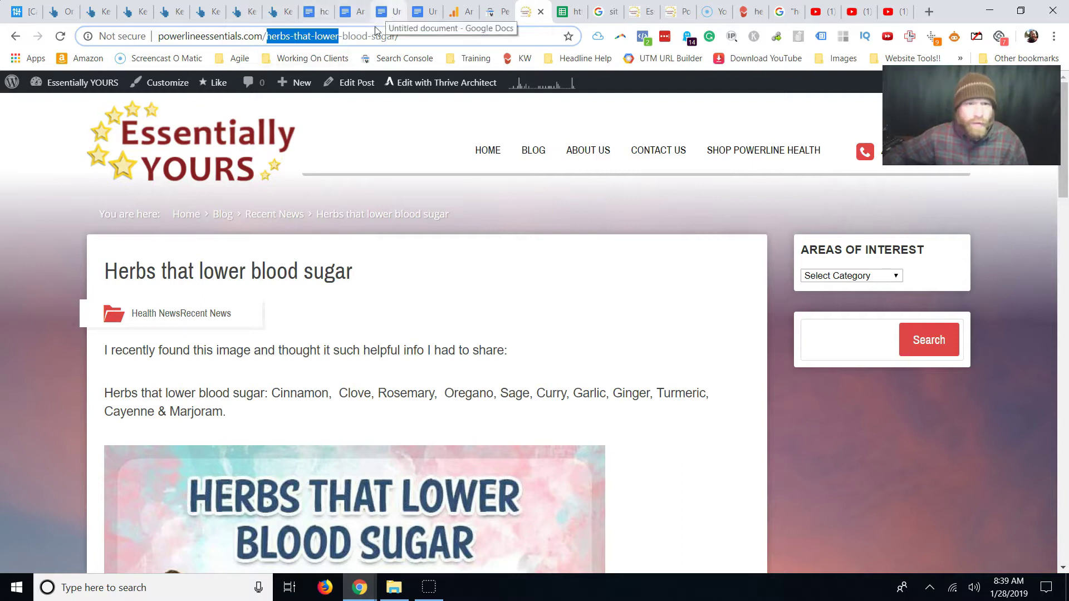
pyautogui.moveTo(105, 275); pyautogui.dragTo(355, 278)
pyautogui.hotkey('ctrl', 'c')
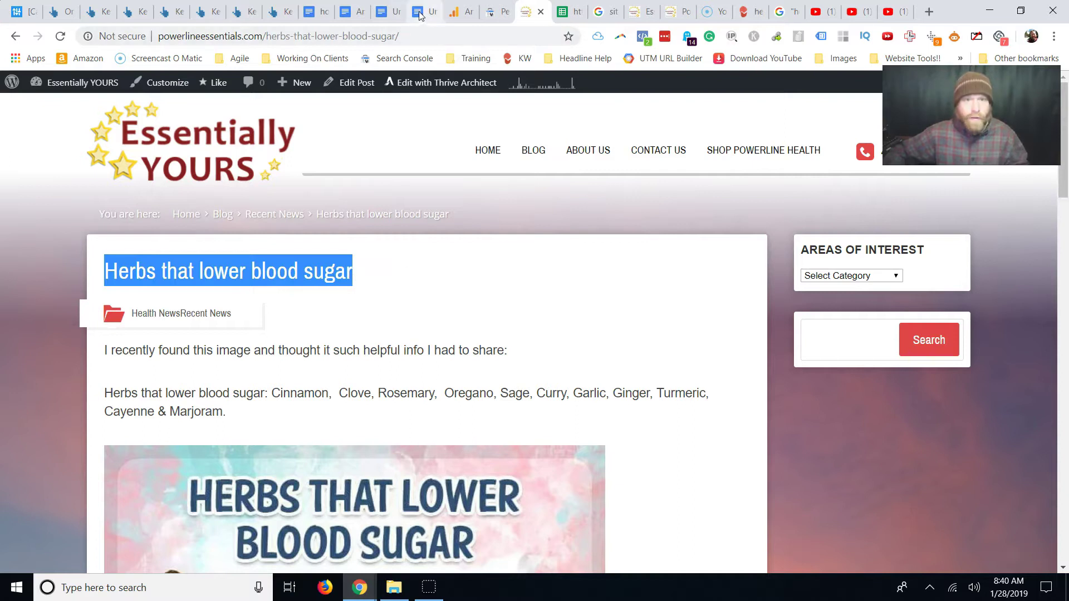
# Paste the post title as plain text into the doc, adding '11' and 'Fast'.
pyautogui.click(390, 11)
pyautogui.rightClick(310, 196)
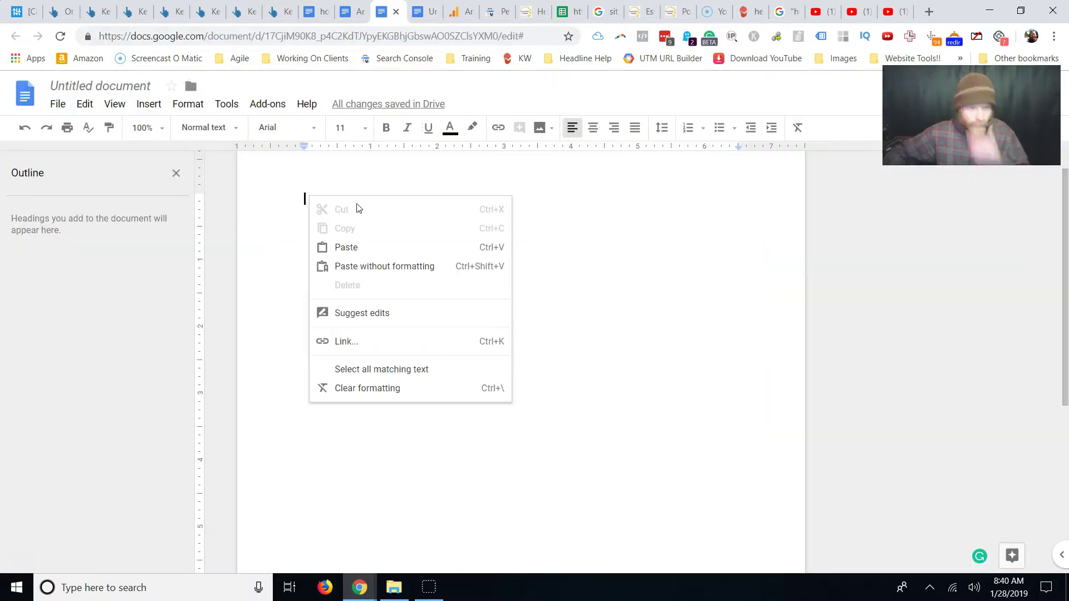
pyautogui.click(359, 268)
pyautogui.click(305, 199)
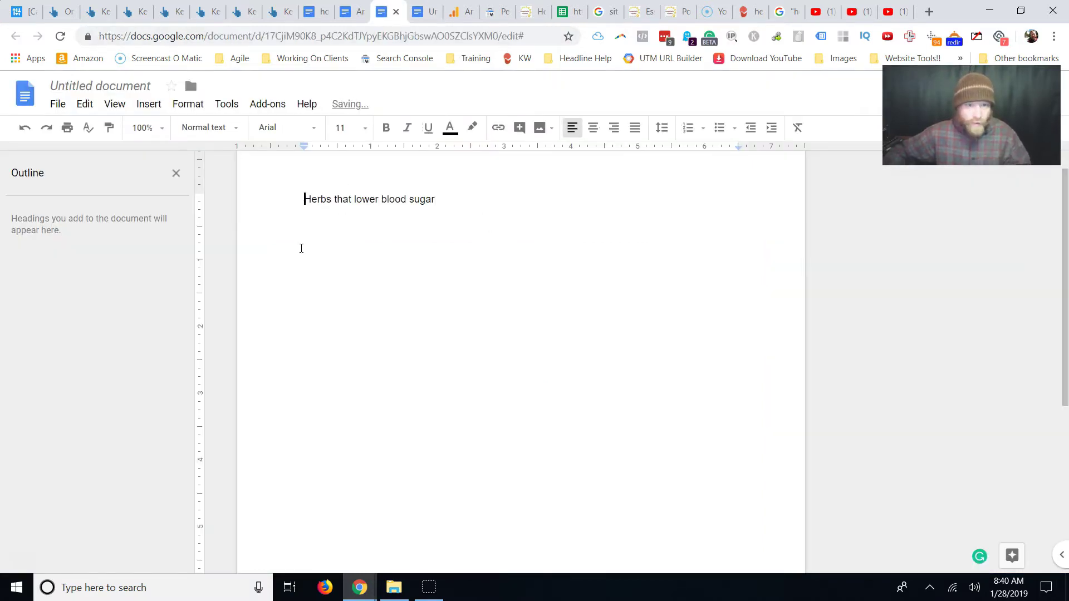
pyautogui.write('11 ')
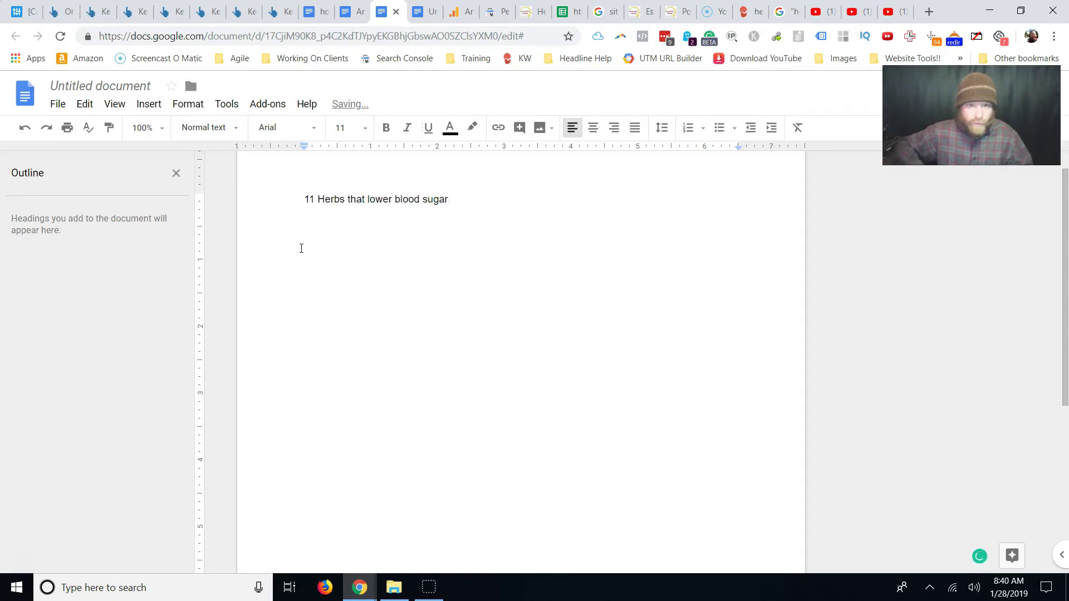
pyautogui.write(' Fast')
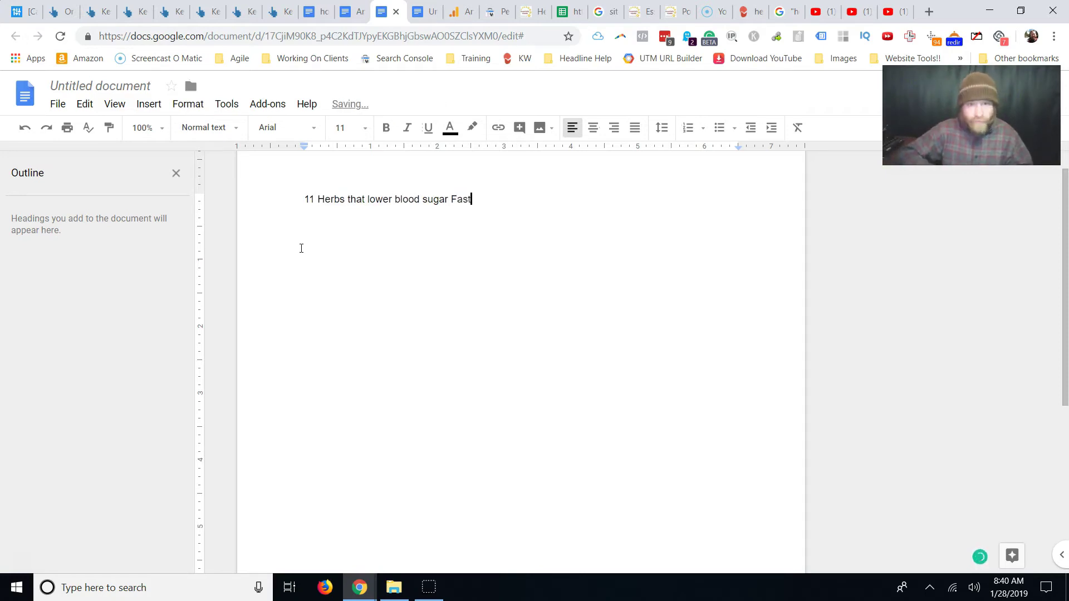
pyautogui.press('Return')
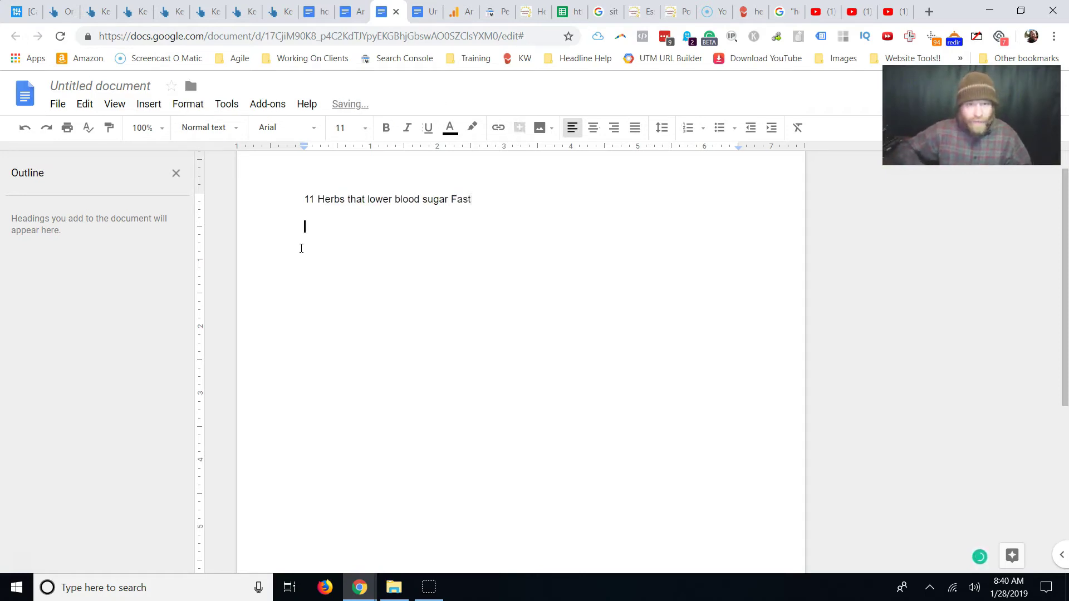
# Copy the Cinnamon-to-Marjoram herb list into the doc with herbs on separate lines.
pyautogui.click(523, 15)
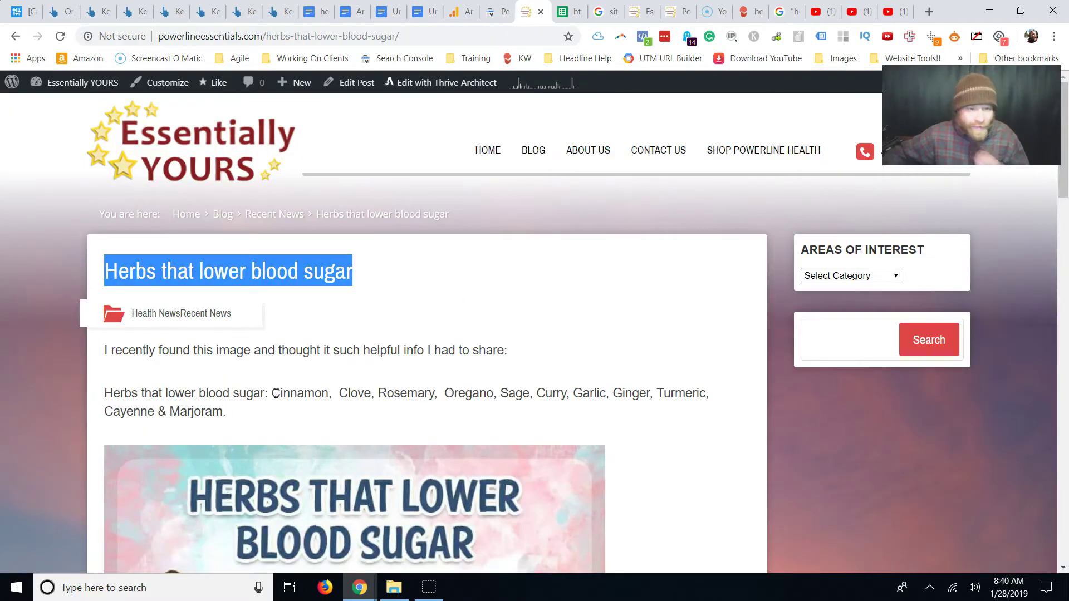
pyautogui.moveTo(275, 393); pyautogui.dragTo(221, 414)
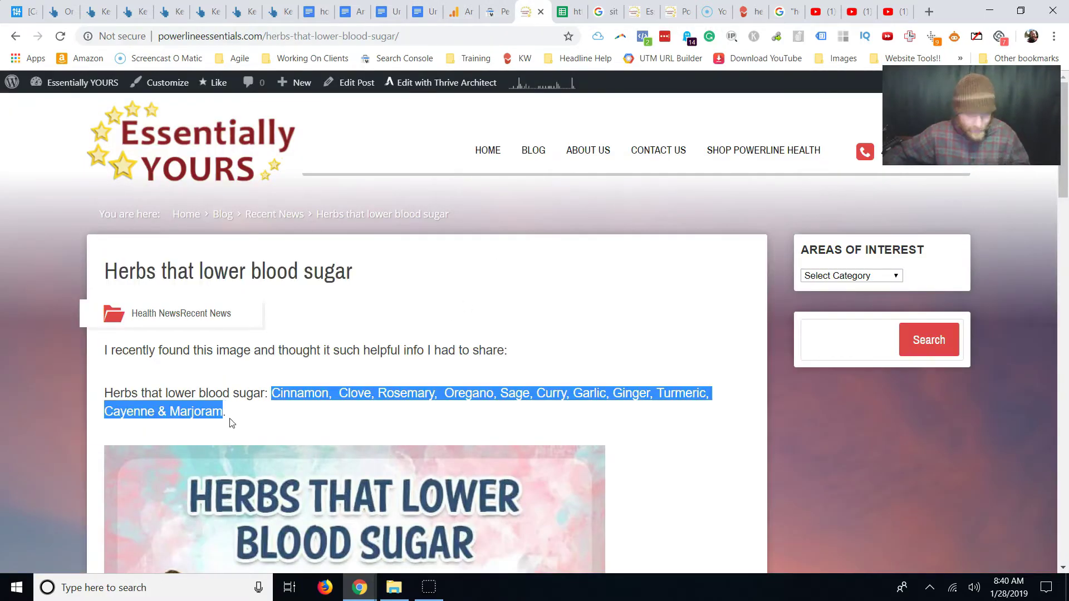
pyautogui.hotkey('ctrl', 'c')
pyautogui.click(390, 11)
pyautogui.hotkey('ctrl', 'v')
pyautogui.press('Return')
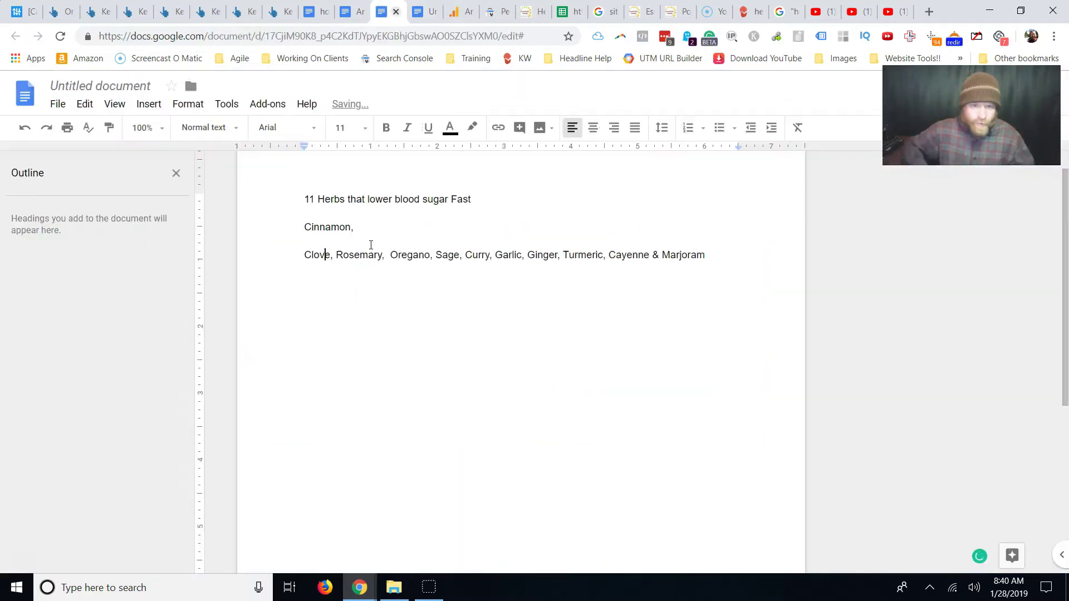
pyautogui.press('Return')
pyautogui.press('Return')
pyautogui.press('Up')
pyautogui.press('Up')
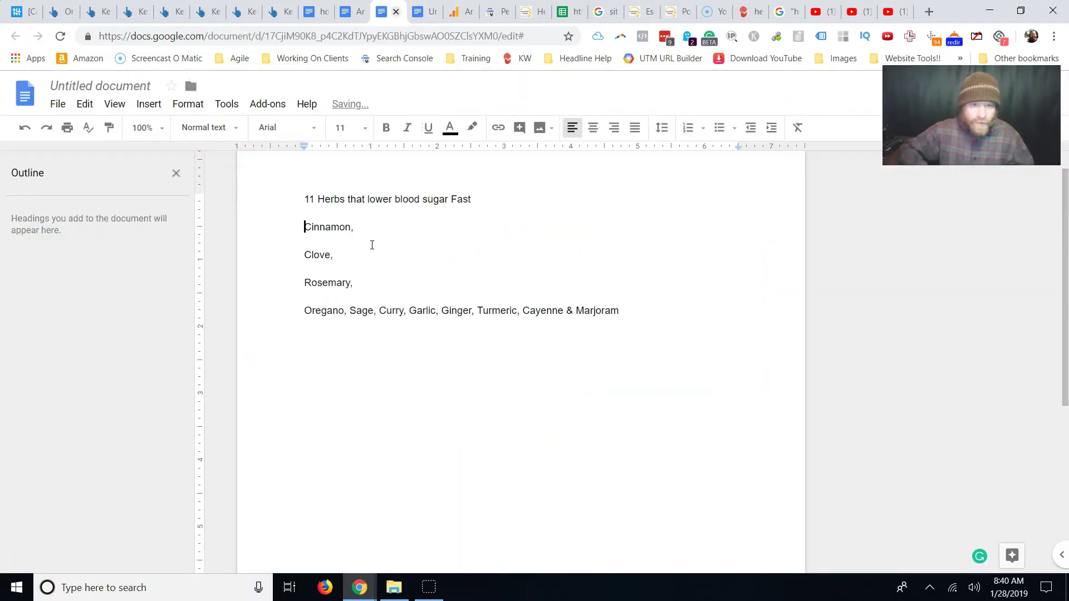
pyautogui.press('Return')
pyautogui.press('Return')
pyautogui.press('Return')
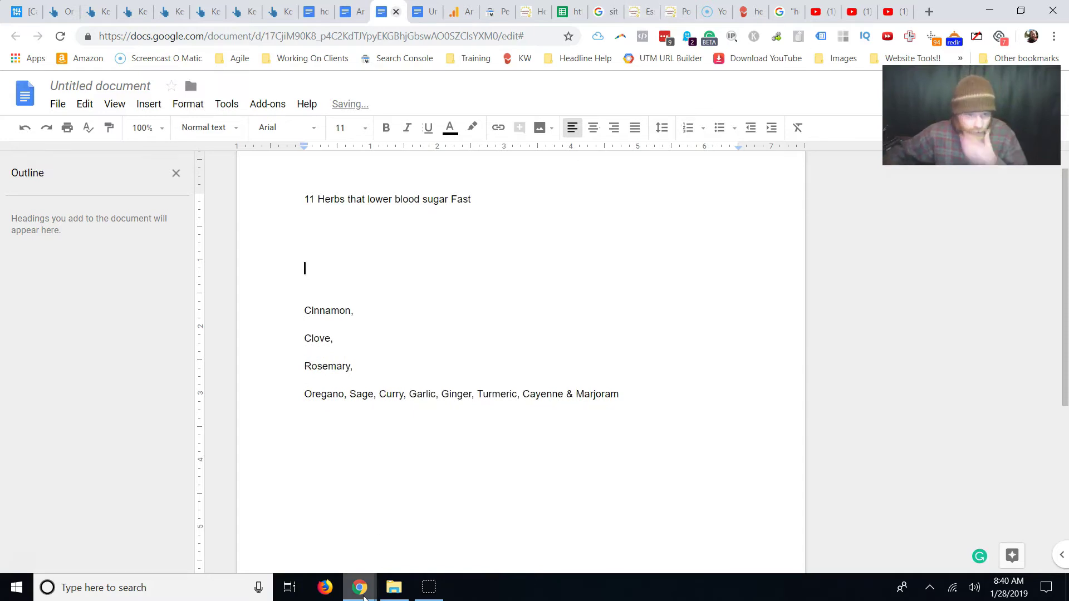
pyautogui.click(453, 551)
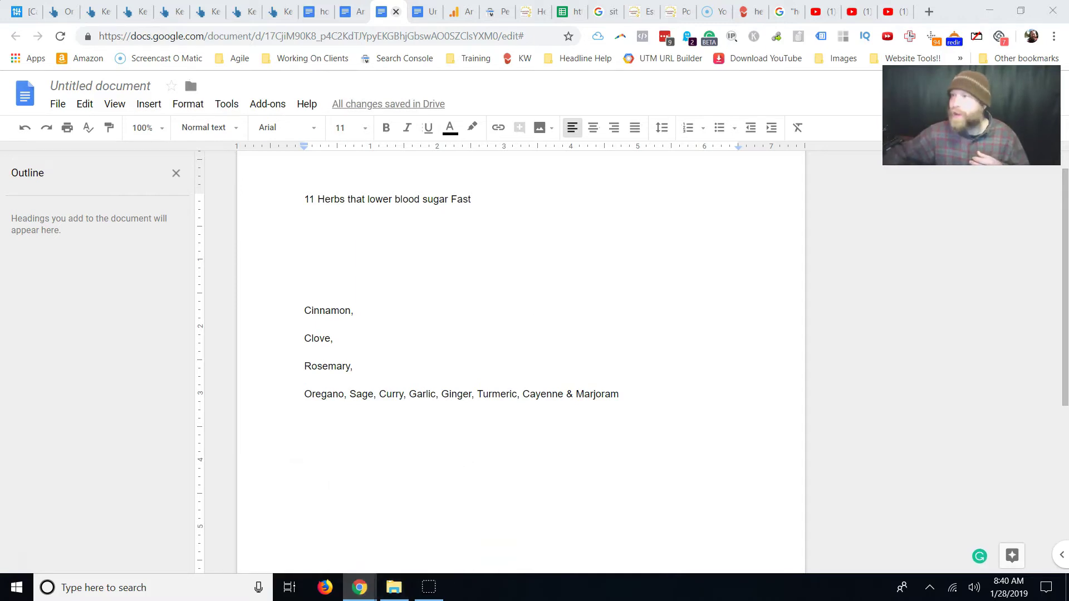
pyautogui.hotkey('alt', 'Tab')
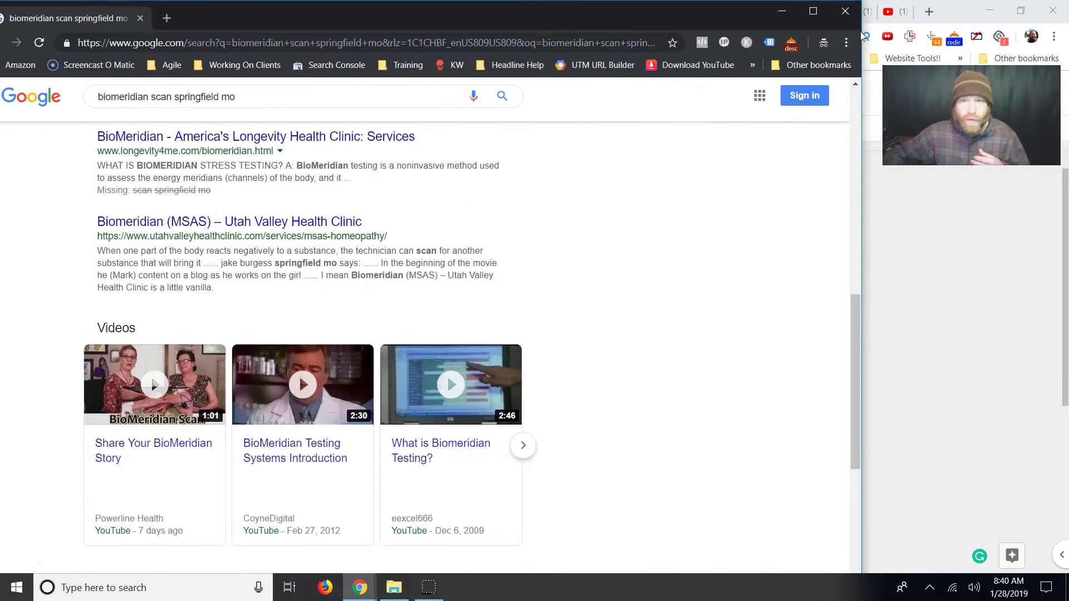
# Search Google for 'herbs that lower blood sugar', correcting the mistyped query.
pyautogui.click(813, 12)
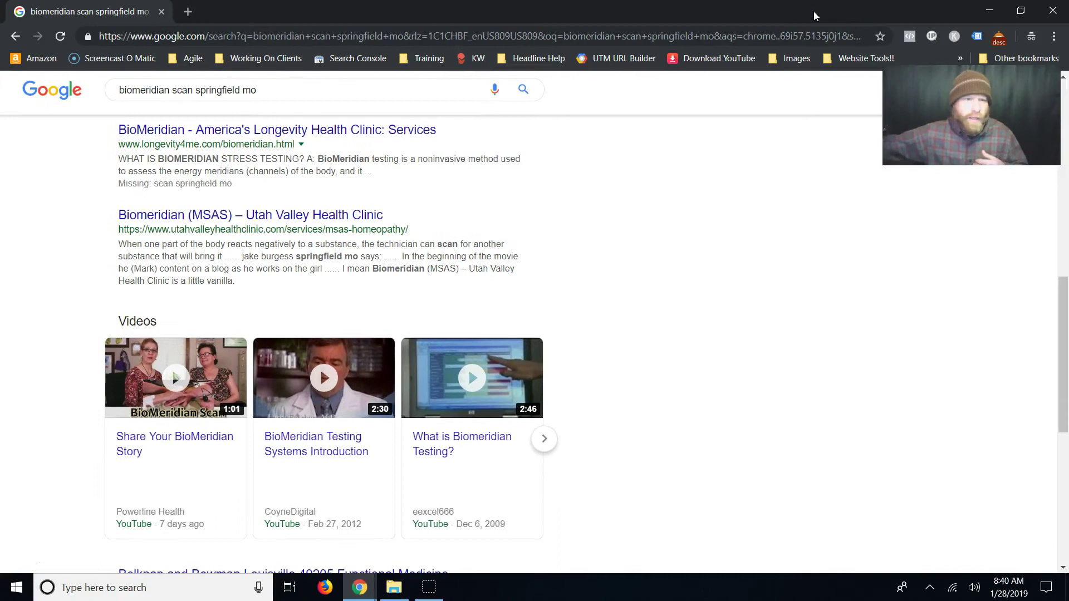
pyautogui.tripleClick(222, 90)
pyautogui.write('herb')
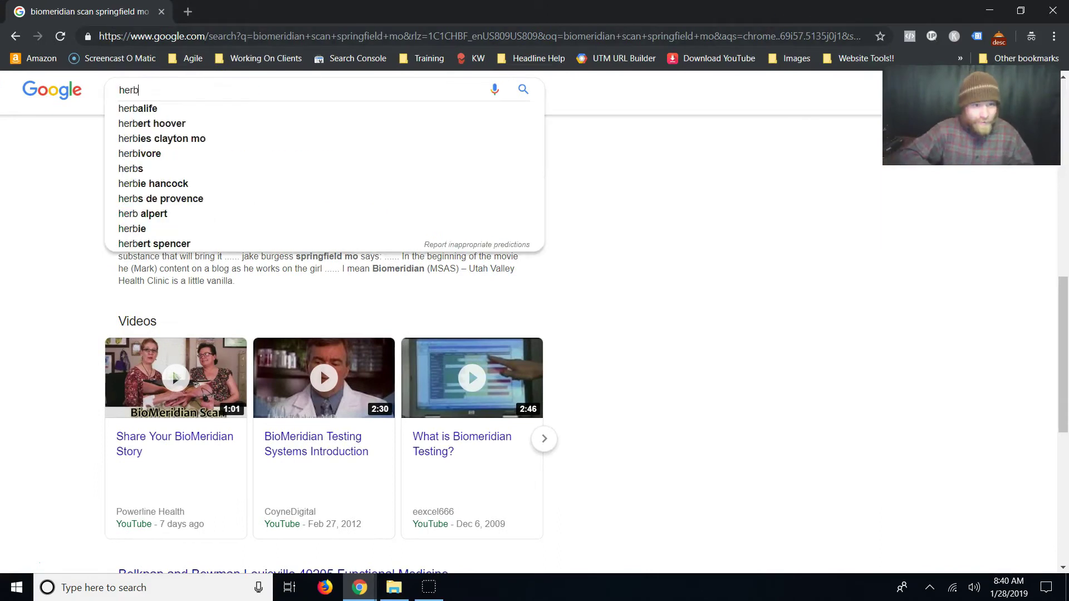
pyautogui.write('s that lo')
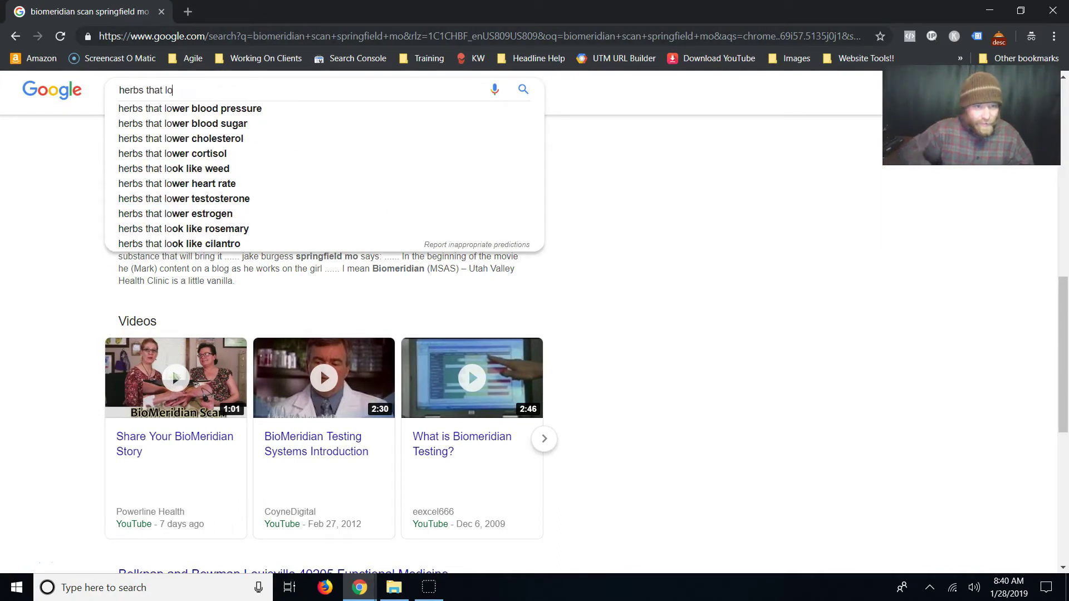
pyautogui.press('Down')
pyautogui.press('Return')
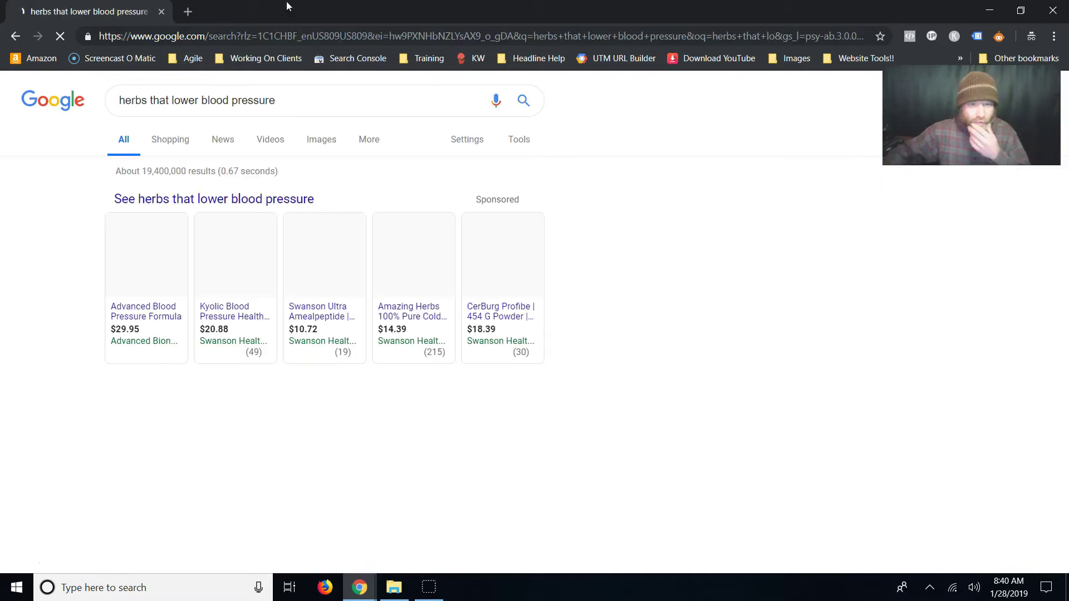
pyautogui.click(282, 103)
pyautogui.press('BackSpace')
pyautogui.press('BackSpace')
pyautogui.press('BackSpace')
pyautogui.press('BackSpace')
pyautogui.press('BackSpace')
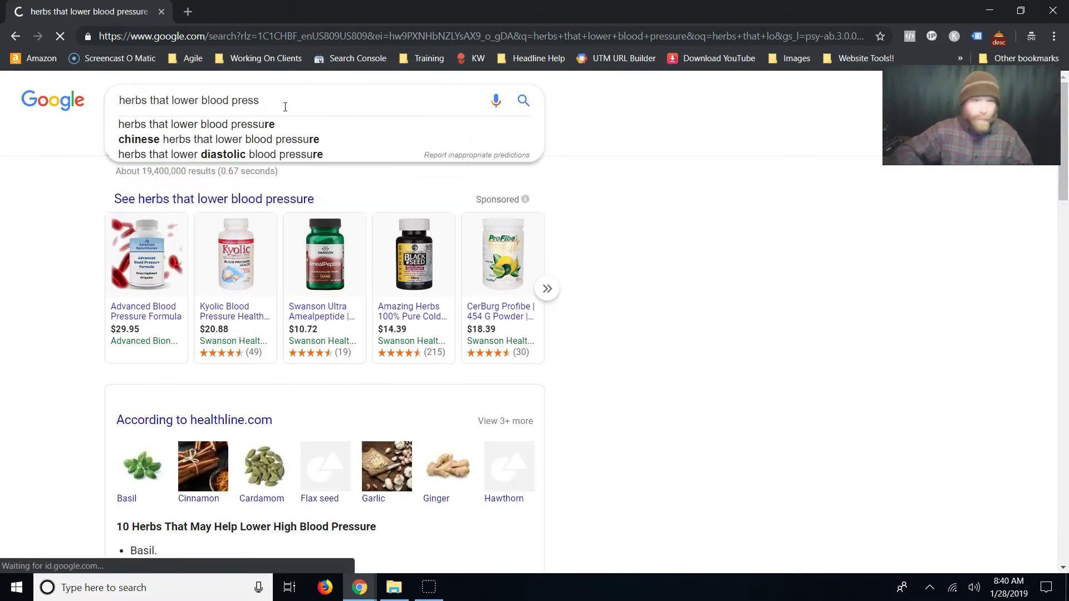
pyautogui.press('BackSpace')
pyautogui.press('BackSpace')
pyautogui.press('BackSpace')
pyautogui.write('sugar')
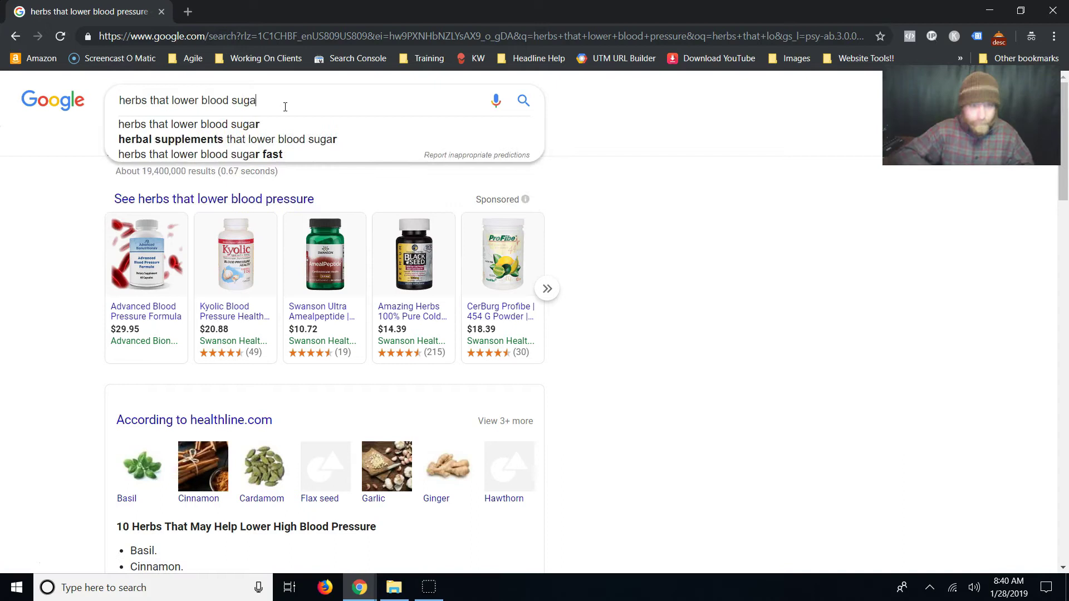
pyautogui.press('Return')
# Select the People also ask question 'How do I lower my blood sugar quickly?'.
pyautogui.scroll(-3, 159, 298)
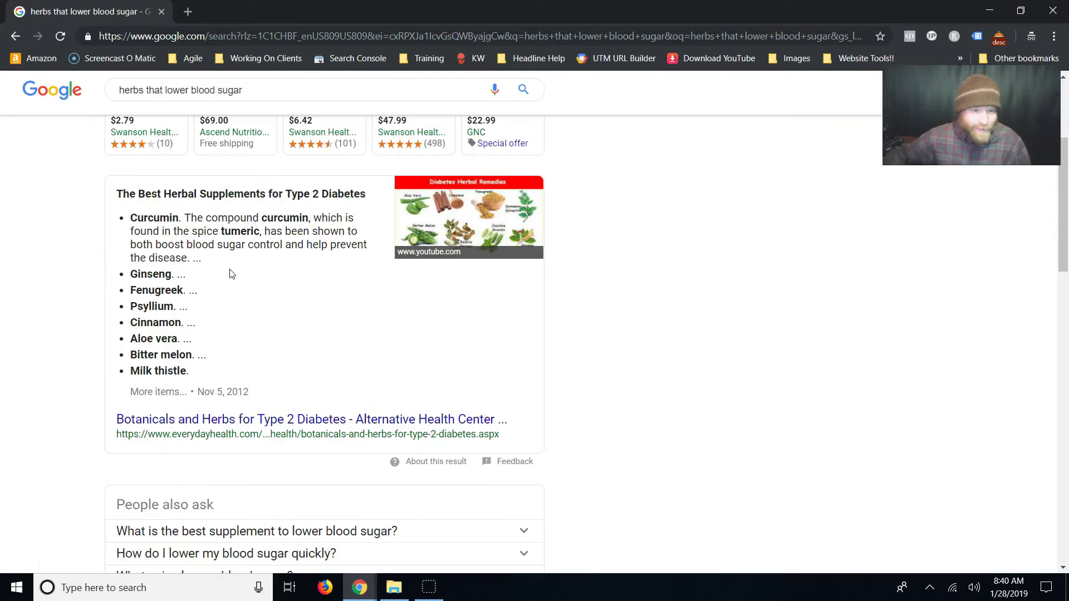
pyautogui.scroll(-4, 255, 301)
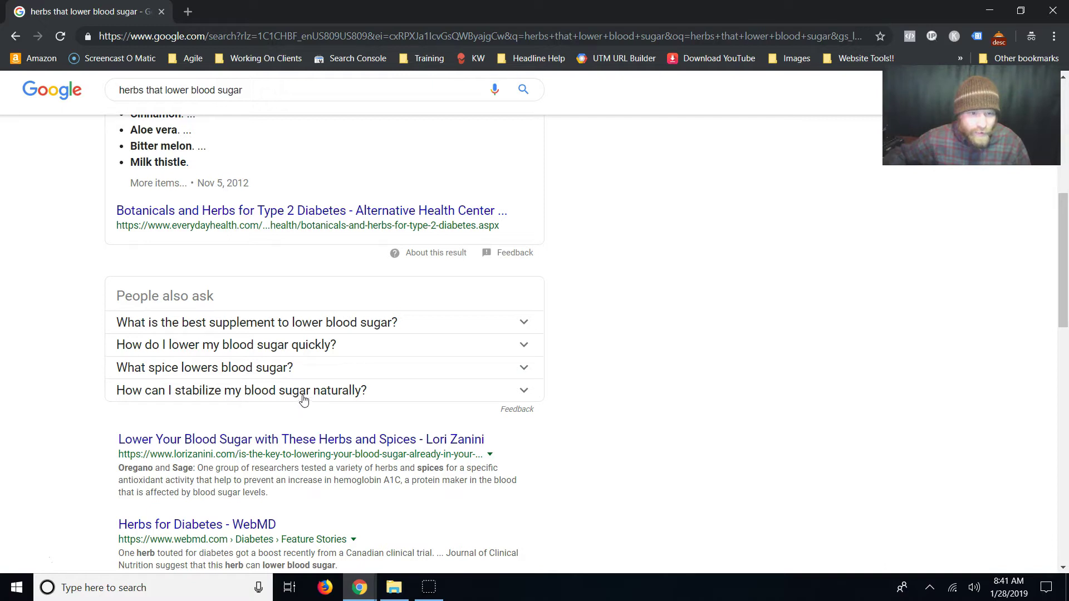
pyautogui.moveTo(338, 346); pyautogui.dragTo(113, 348)
# Add an '11 Herbs That Lower Blood Sugar' line above the herb list.
pyautogui.hotkey('alt', 'Tab')
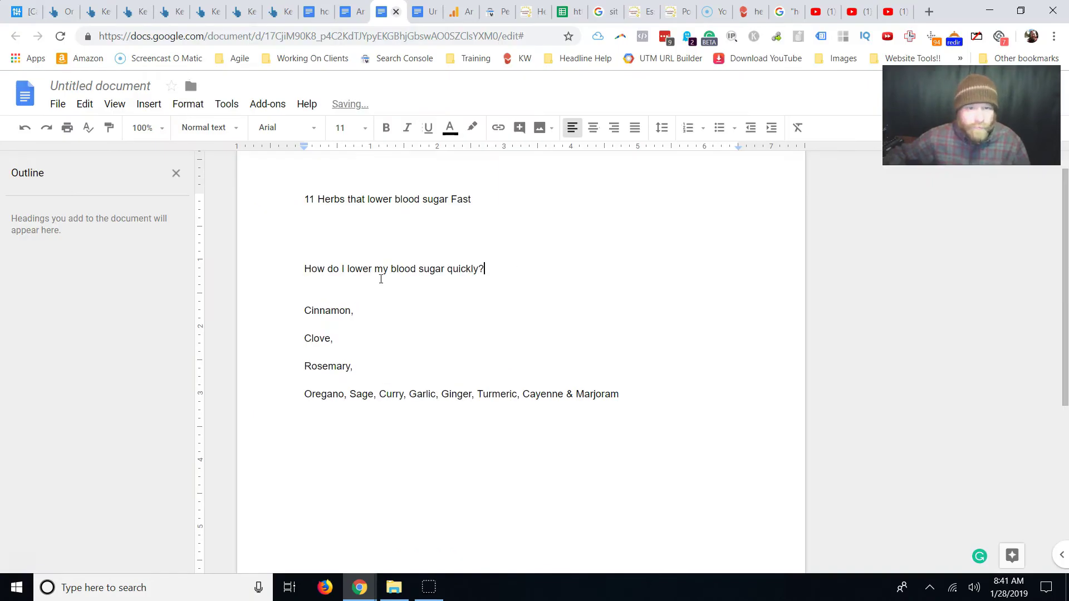
pyautogui.click(328, 292)
pyautogui.press('Return')
pyautogui.write('11 Herbs That Lower Blood Sugar')
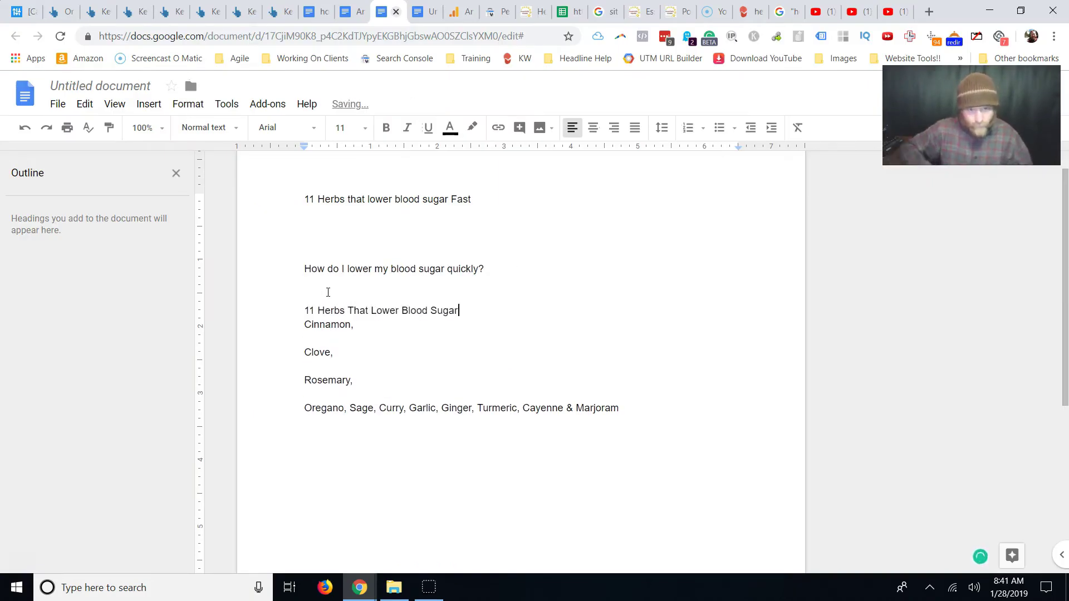
pyautogui.press('Return')
pyautogui.click(328, 291)
pyautogui.hotkey('shift', 'Up')
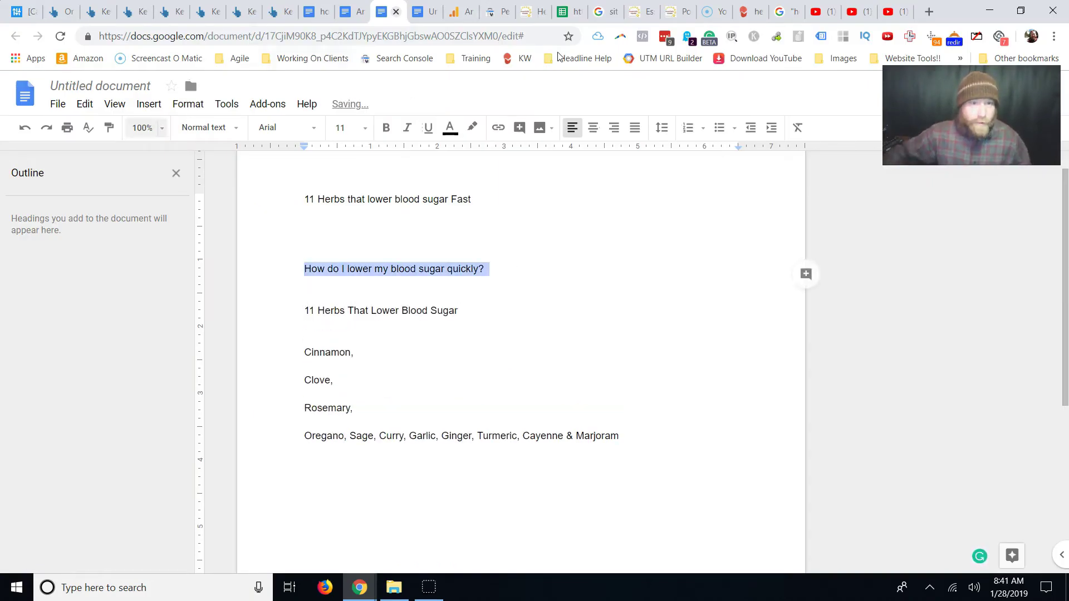
# Make the title Heading 1, and the question and '11 Herbs' lines Heading 2.
pyautogui.click(352, 200)
pyautogui.click(221, 129)
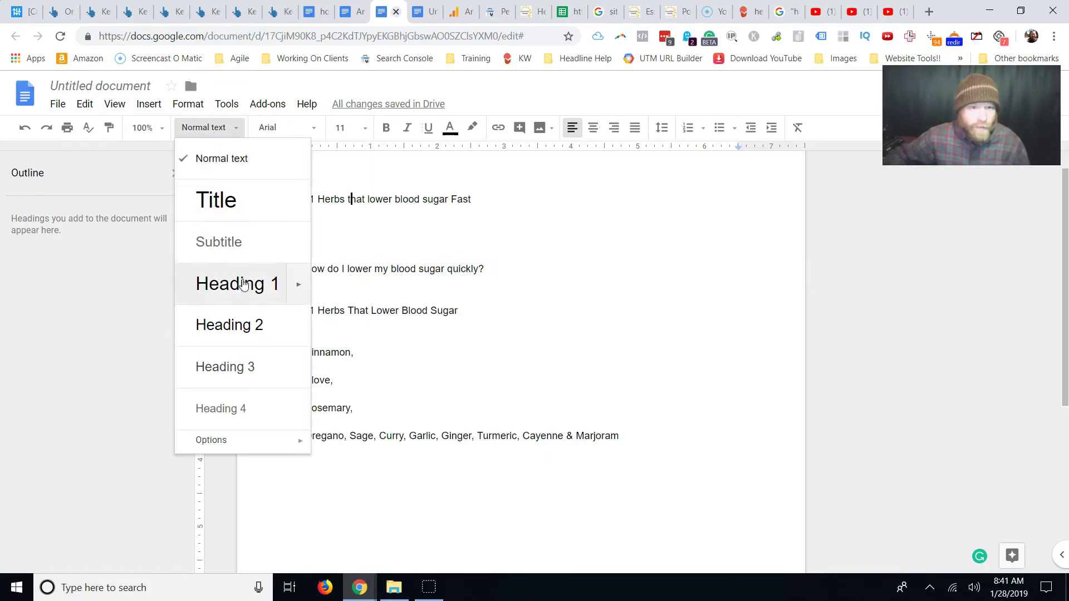
pyautogui.click(243, 285)
pyautogui.click(368, 311)
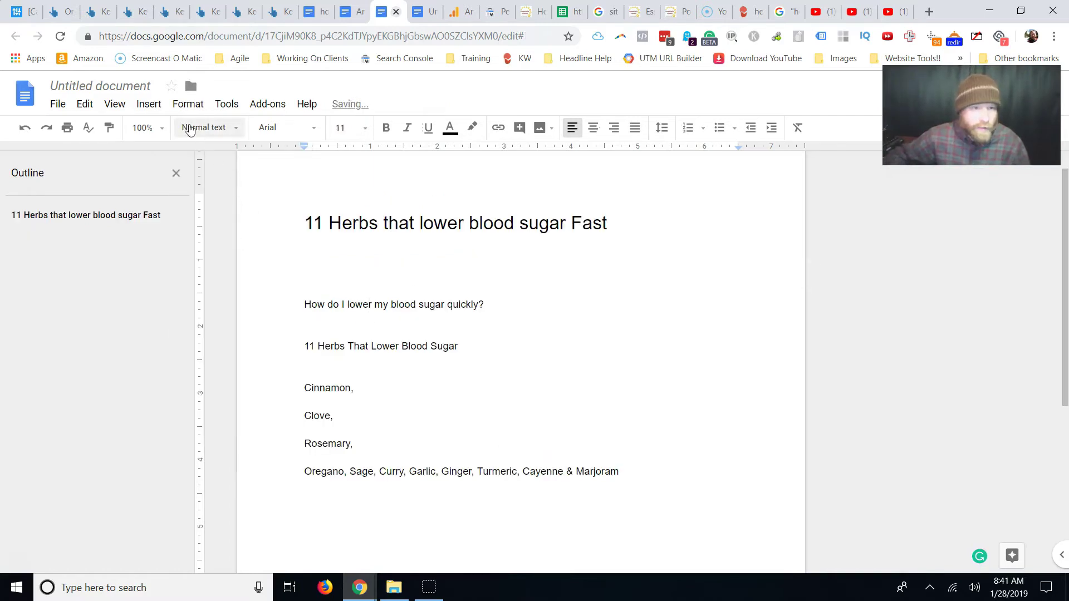
pyautogui.click(205, 128)
pyautogui.click(259, 326)
pyautogui.click(346, 374)
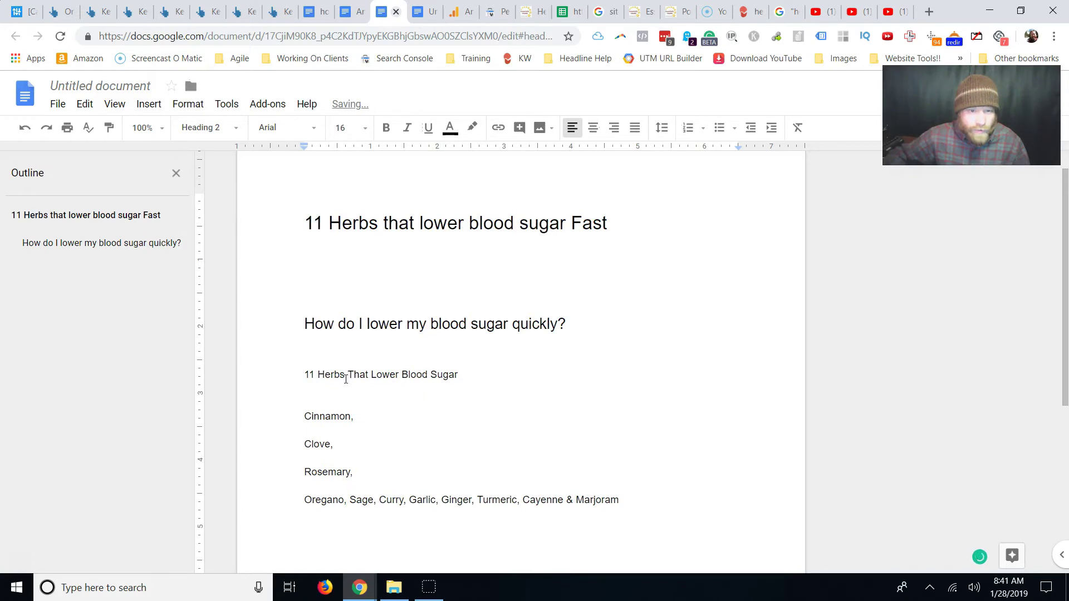
pyautogui.click(206, 128)
pyautogui.click(238, 325)
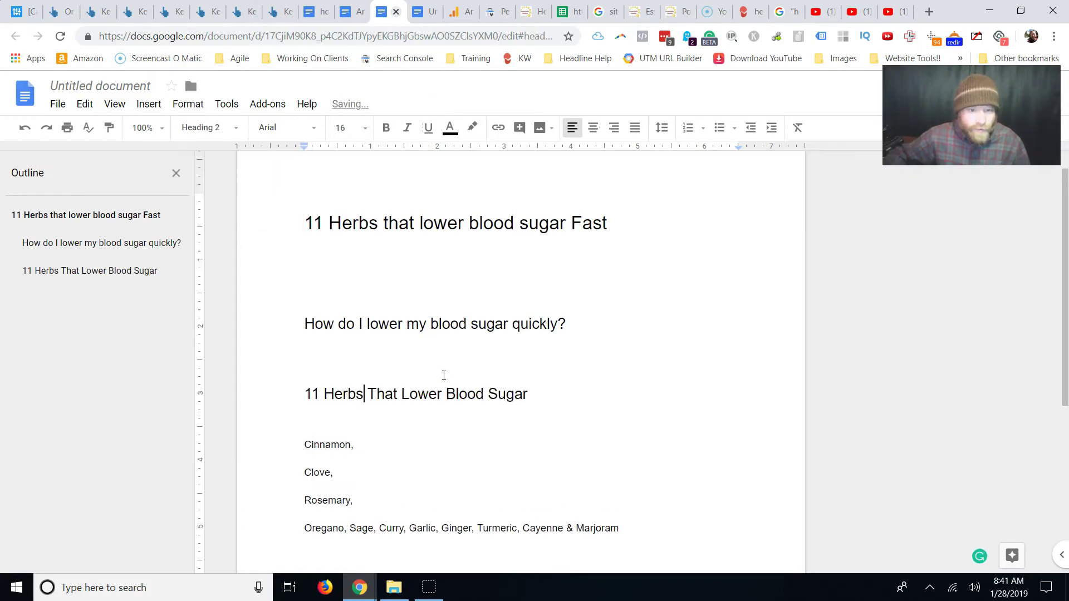
# Format Cinnamon, Clove and Rosemary as Heading 3.
pyautogui.scroll(-3, 444, 379)
pyautogui.click(329, 241)
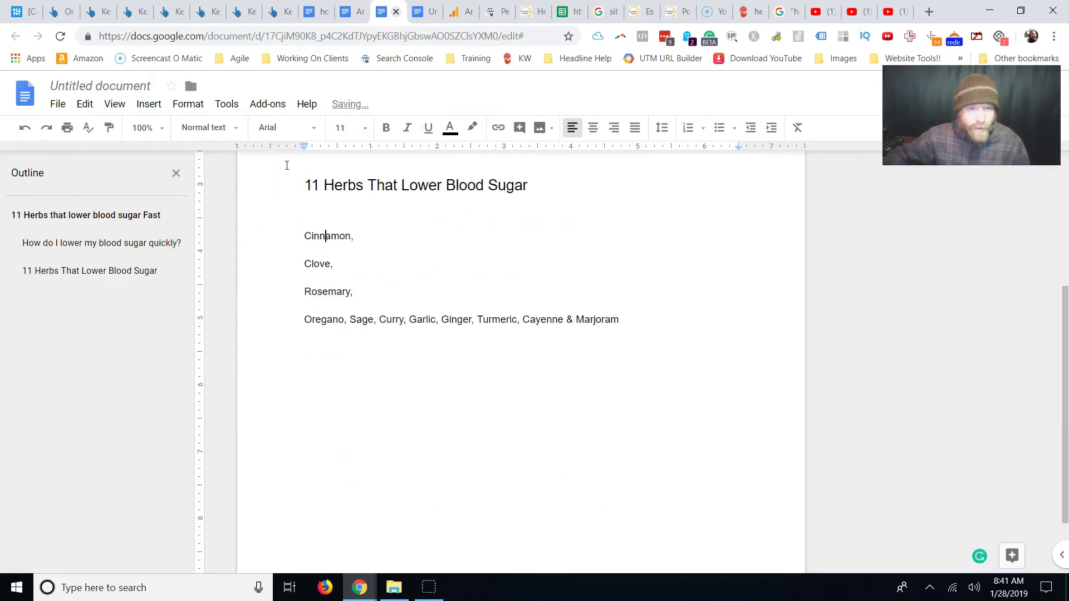
pyautogui.click(206, 127)
pyautogui.click(225, 379)
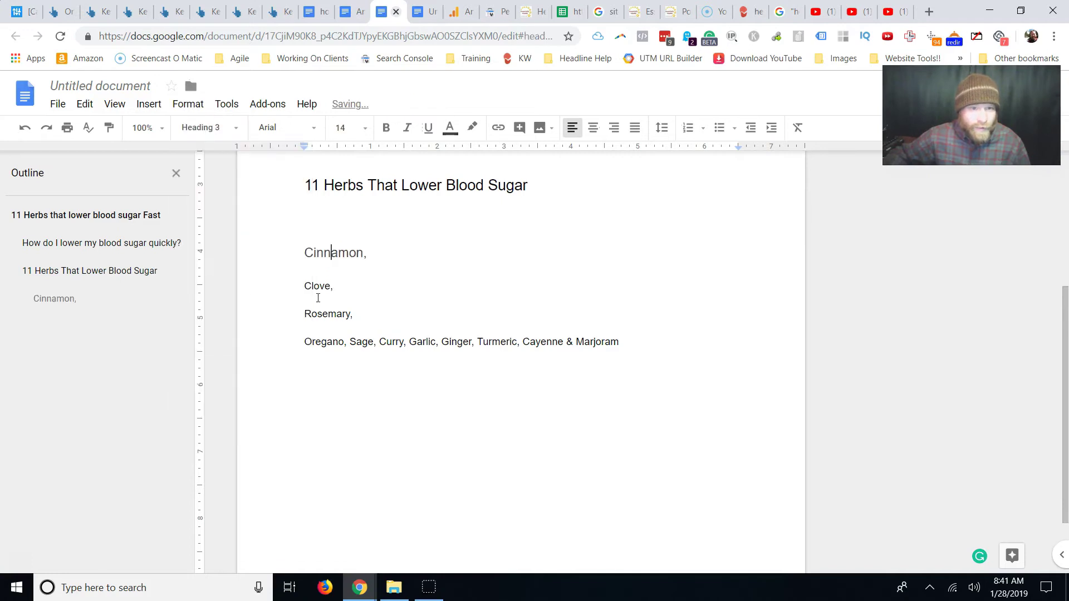
pyautogui.click(313, 286)
pyautogui.click(206, 128)
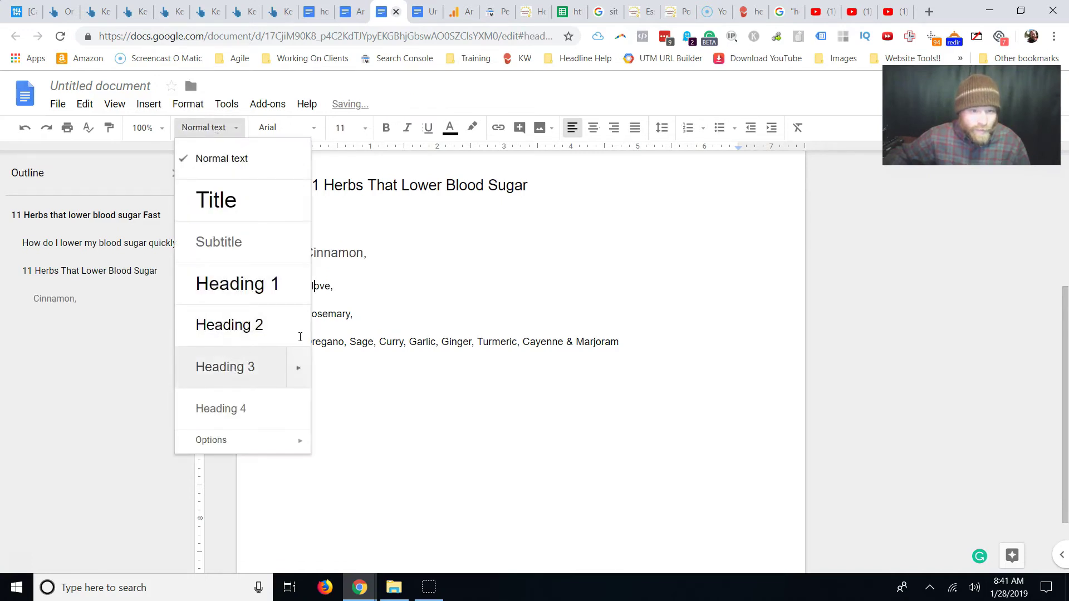
pyautogui.click(229, 367)
pyautogui.click(323, 336)
pyautogui.click(206, 127)
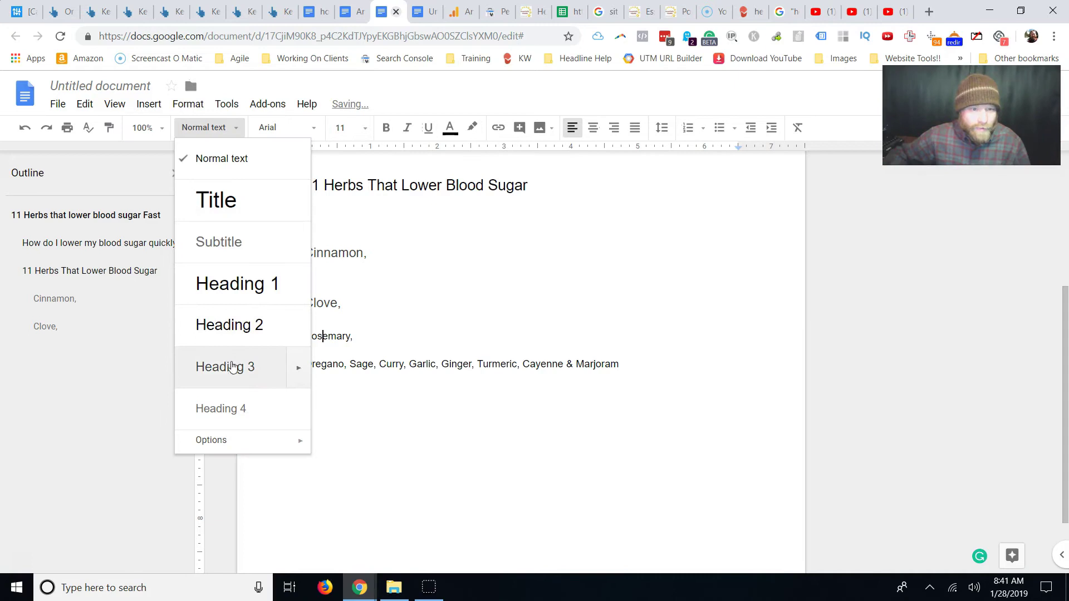
pyautogui.click(217, 366)
pyautogui.scroll(4, 446, 341)
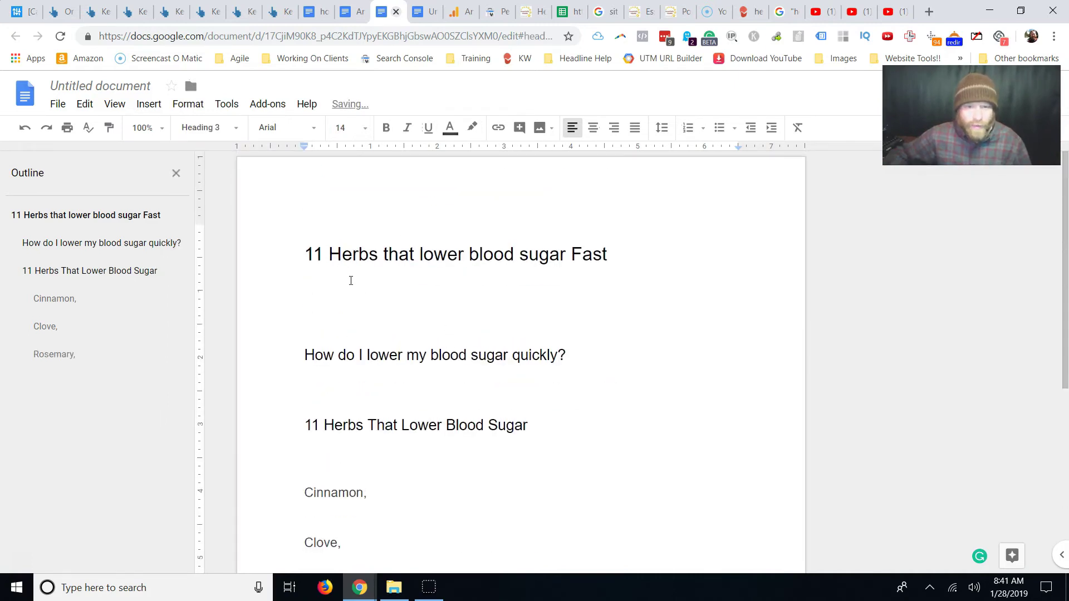
pyautogui.click(358, 287)
# Check the blank-line spacing around the Cinnamon, Clove and Rosemary headings and the remaining herbs line.
pyautogui.scroll(-1, 377, 300)
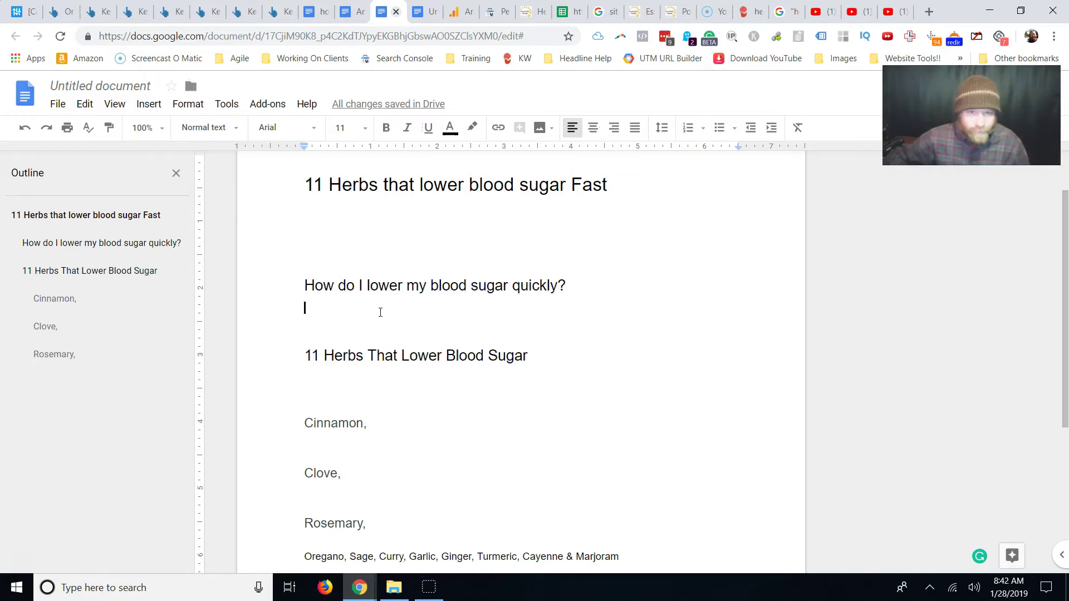
pyautogui.scroll(-1, 380, 313)
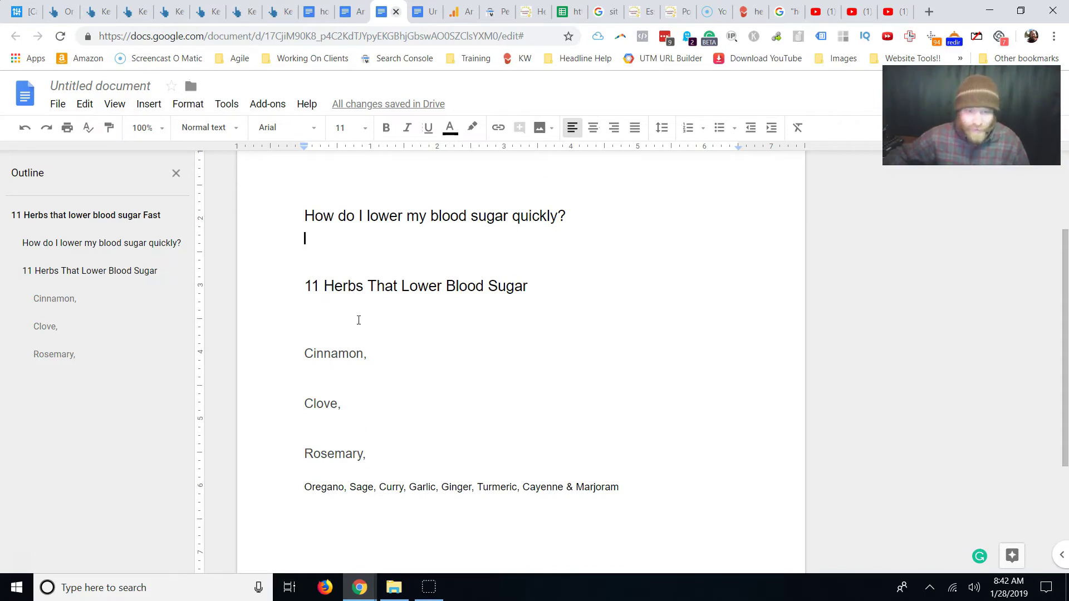
pyautogui.scroll(2, 373, 297)
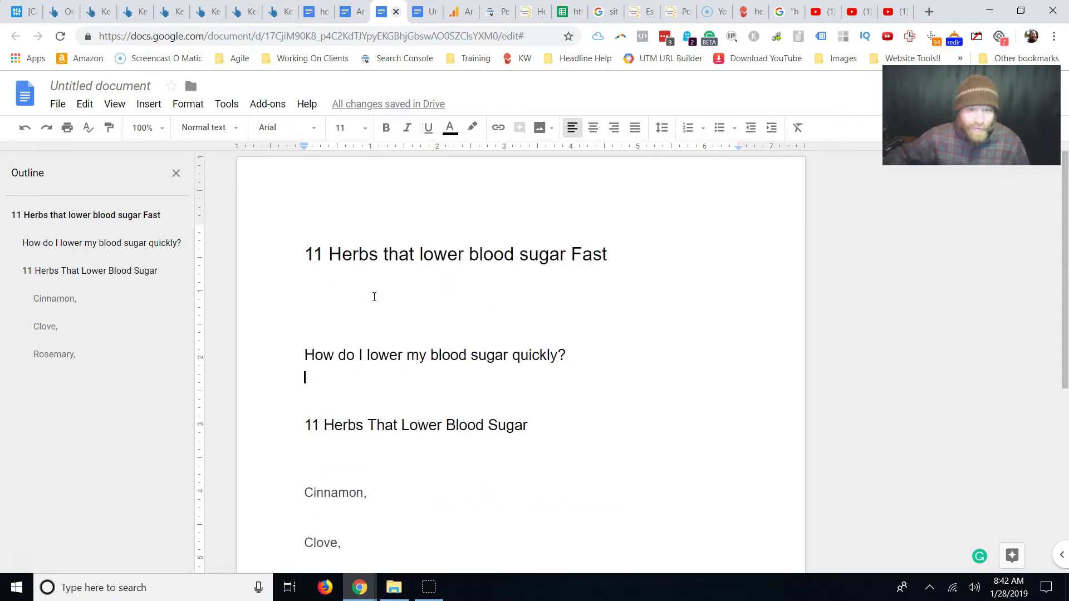
pyautogui.scroll(-3, 372, 297)
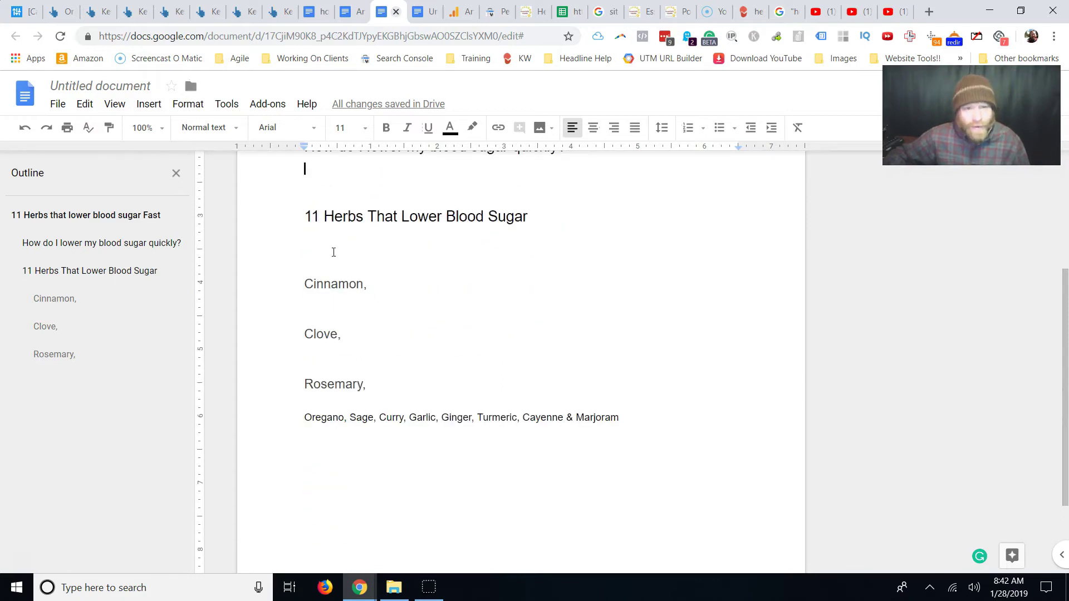
pyautogui.click(333, 253)
pyautogui.click(328, 305)
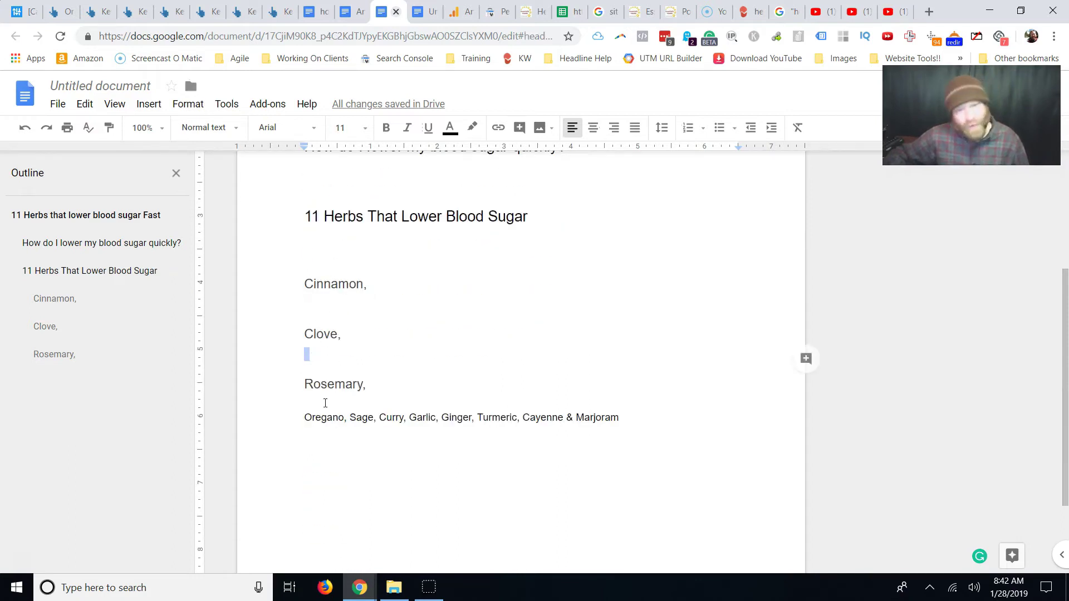
pyautogui.click(328, 403)
pyautogui.click(321, 442)
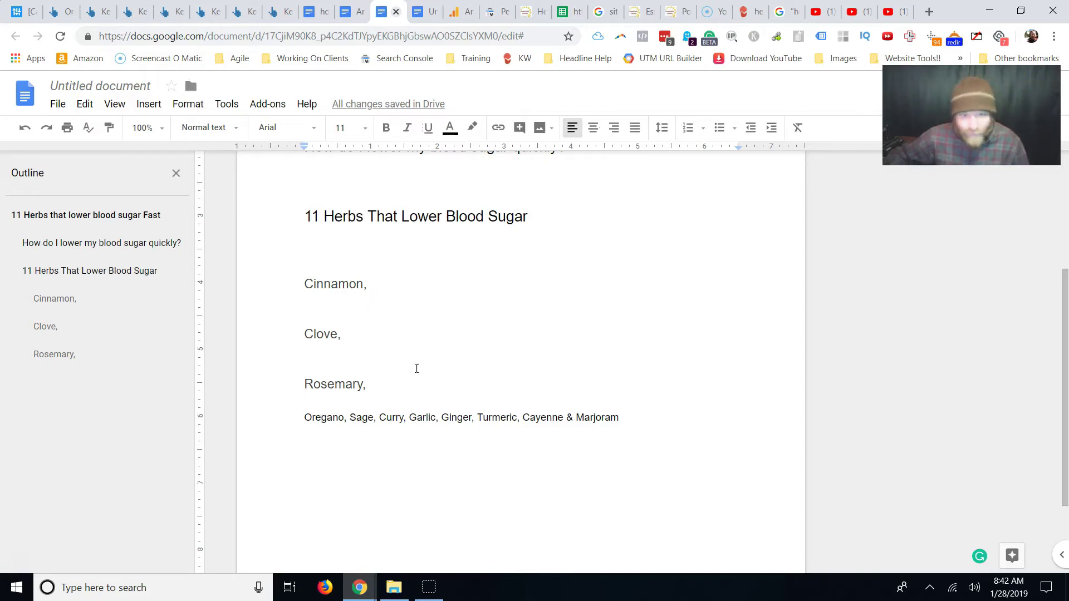
pyautogui.scroll(4, 415, 350)
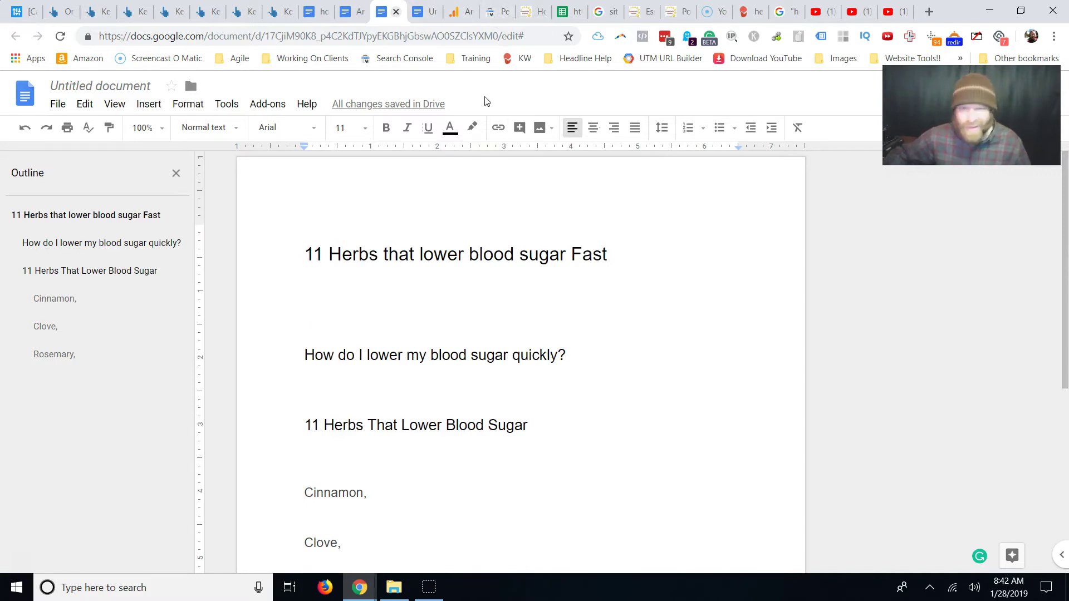
# Add a Page filter for herbs-that-lower-blood-sugar, showing 105 impressions at position 66.4.
pyautogui.click(491, 12)
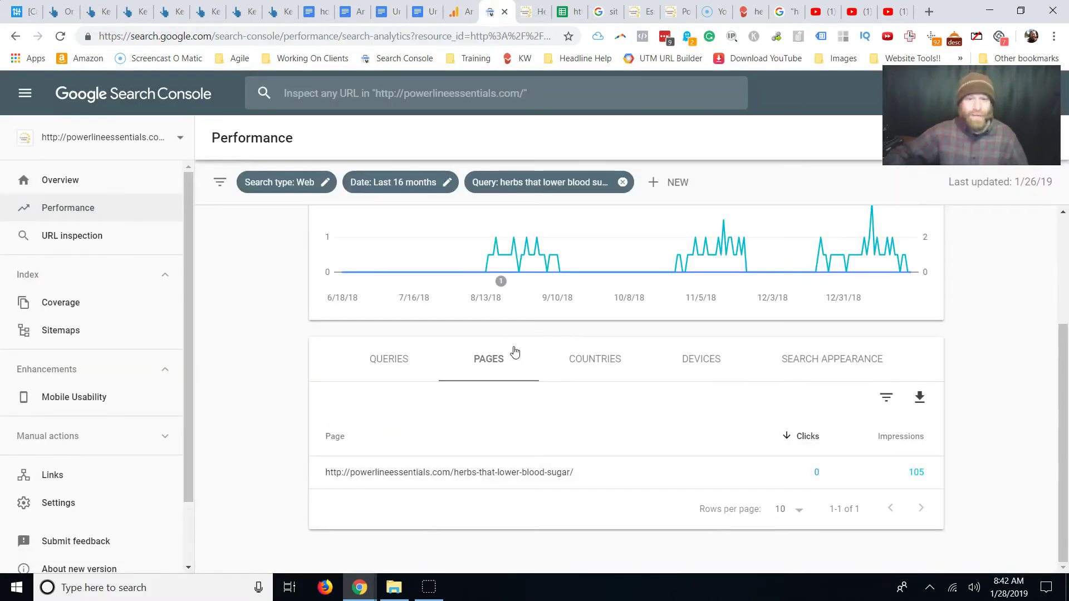
pyautogui.scroll(3, 515, 352)
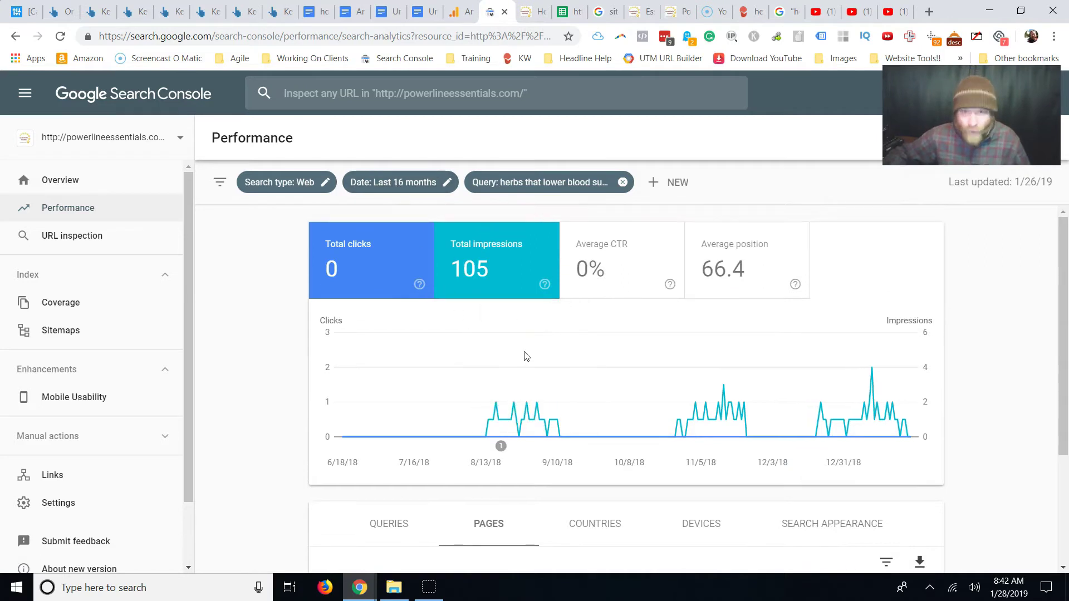
pyautogui.scroll(-3, 501, 362)
pyautogui.click(401, 359)
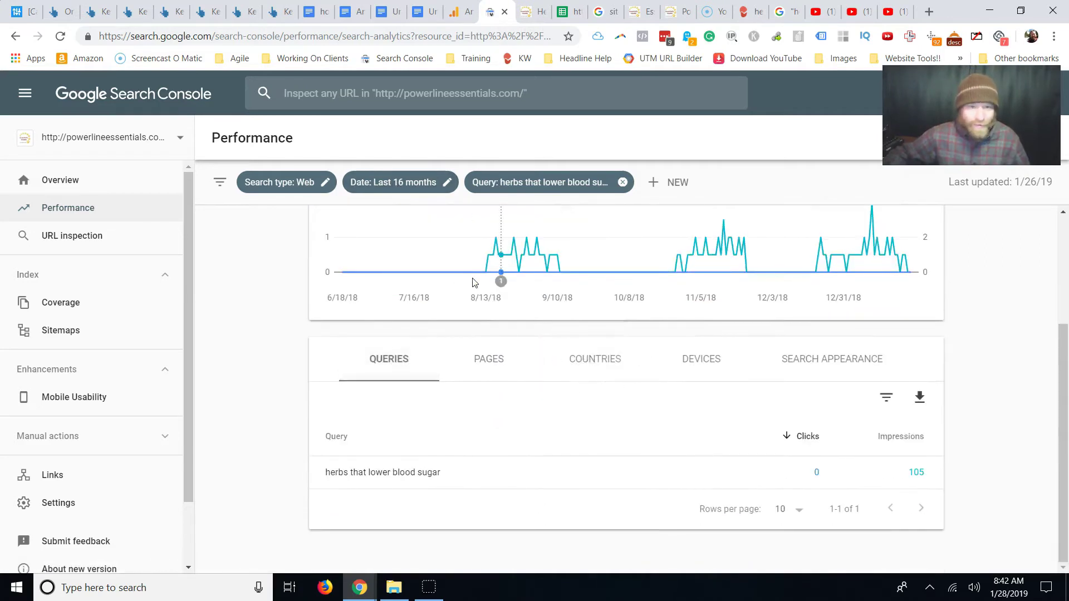
pyautogui.click(622, 182)
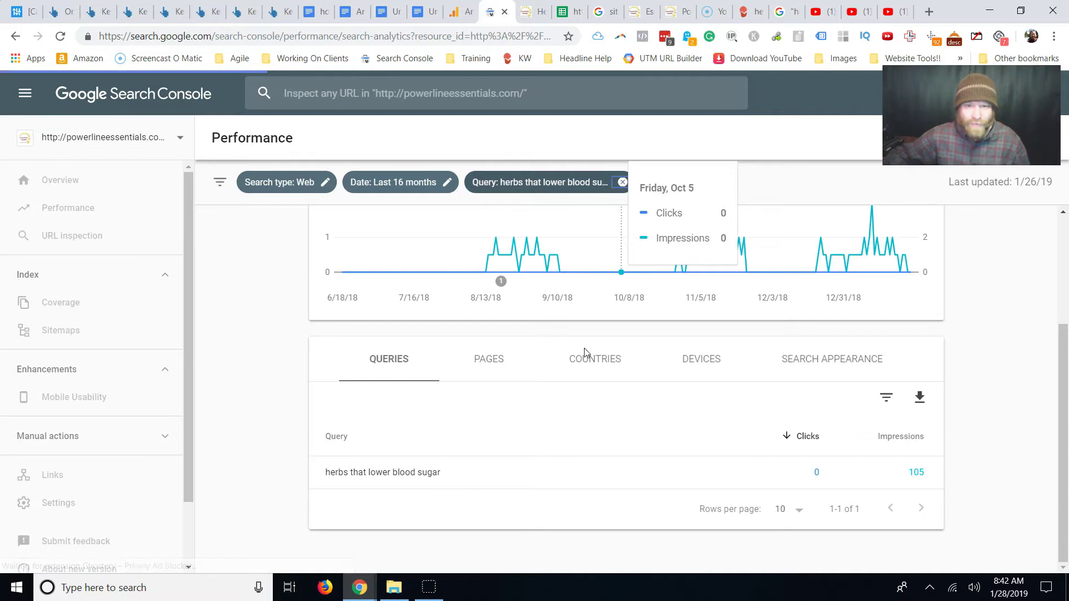
pyautogui.scroll(-3, 613, 370)
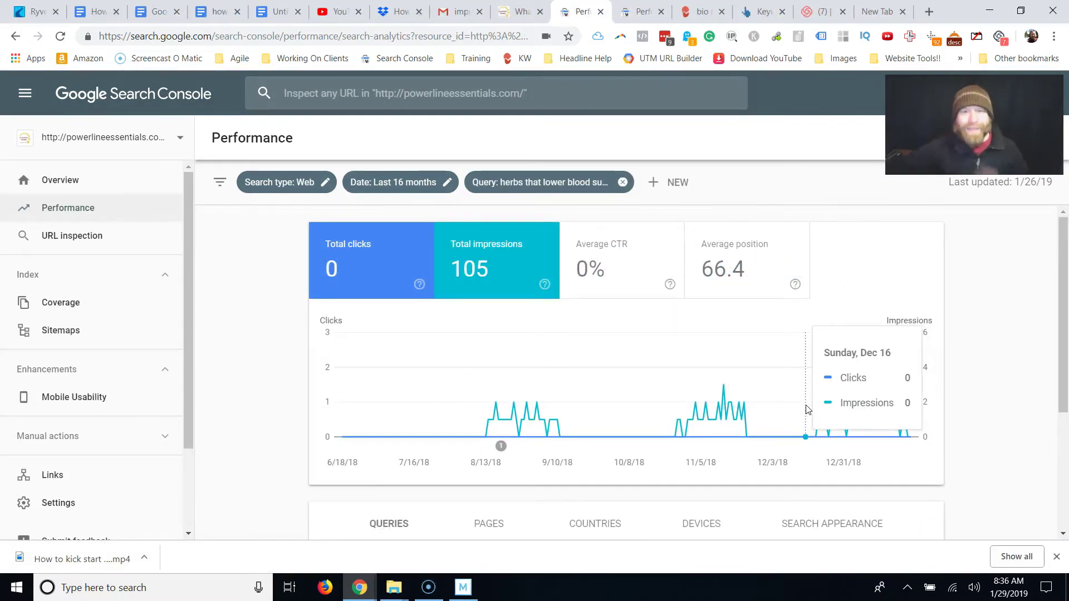
pyautogui.scroll(-2, 640, 415)
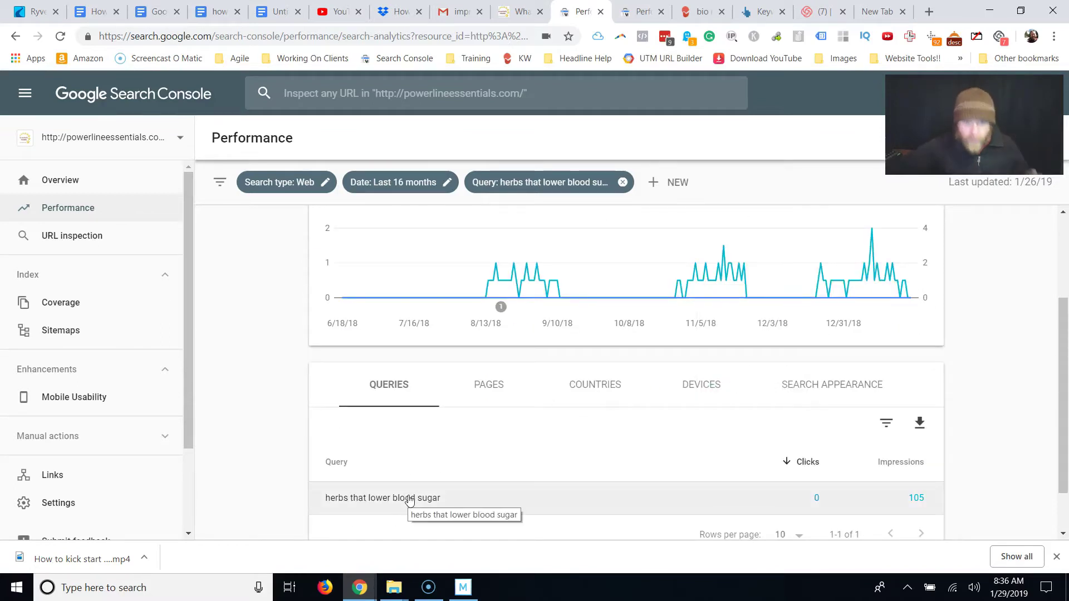
pyautogui.click(489, 387)
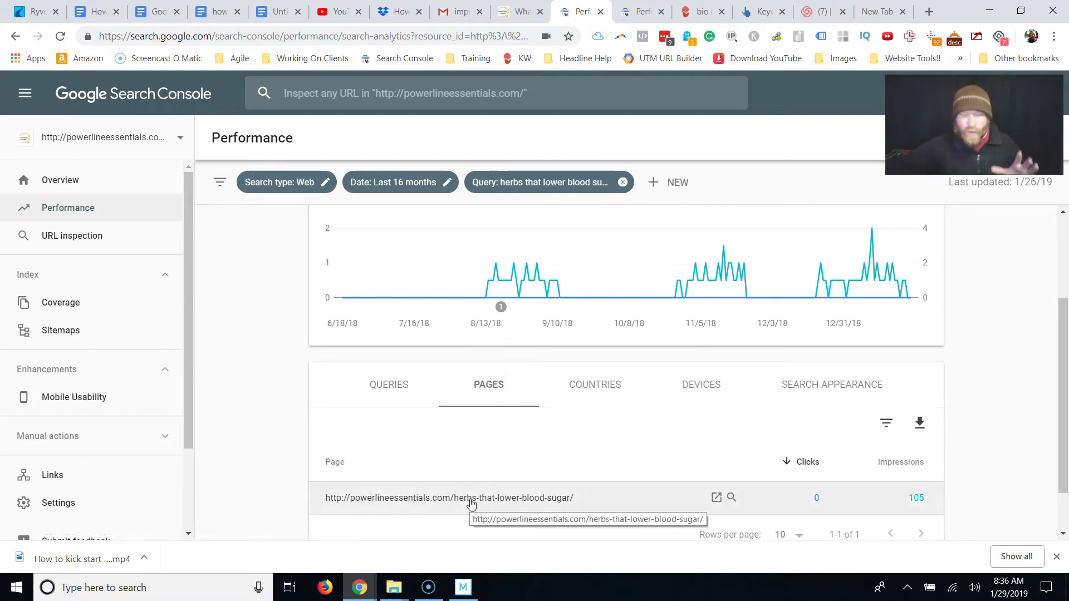
pyautogui.click(471, 501)
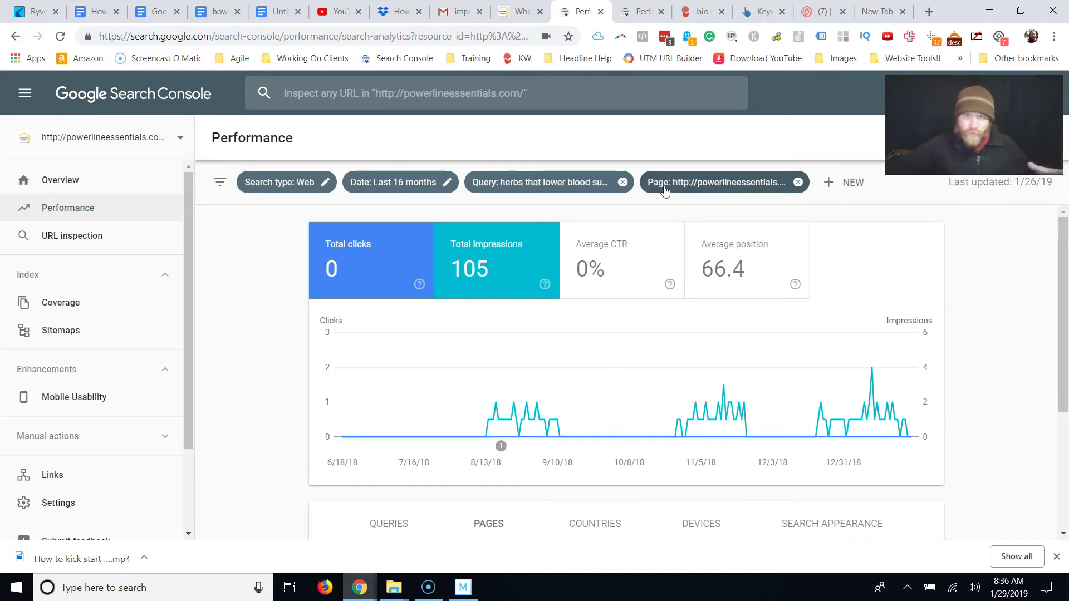
# Remove the Query filter and list the page's five queries, led by herbs that lower blood sugar.
pyautogui.click(622, 182)
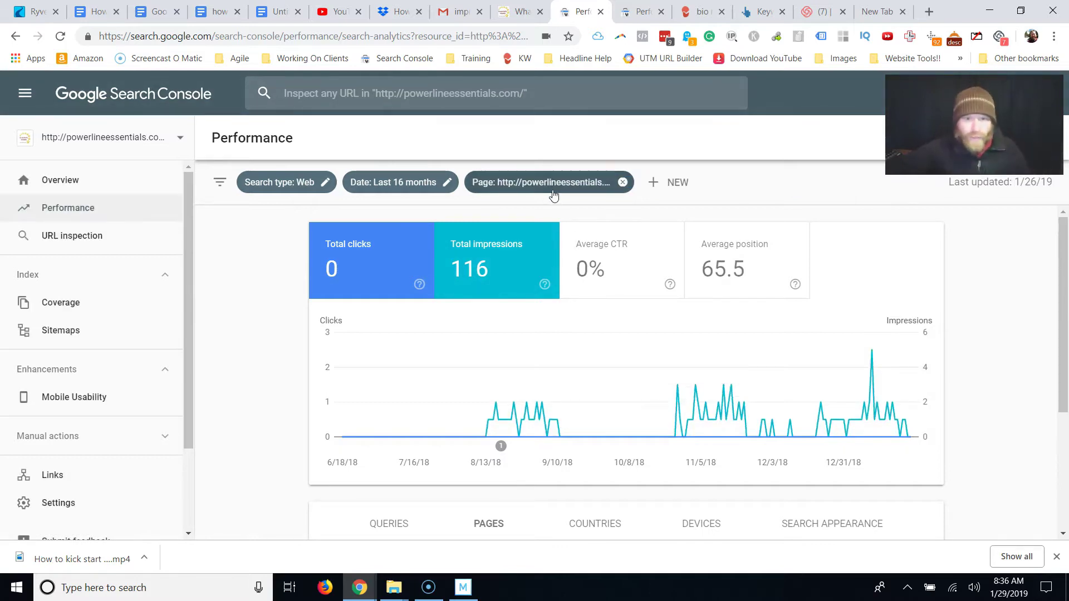
pyautogui.scroll(-3, 581, 284)
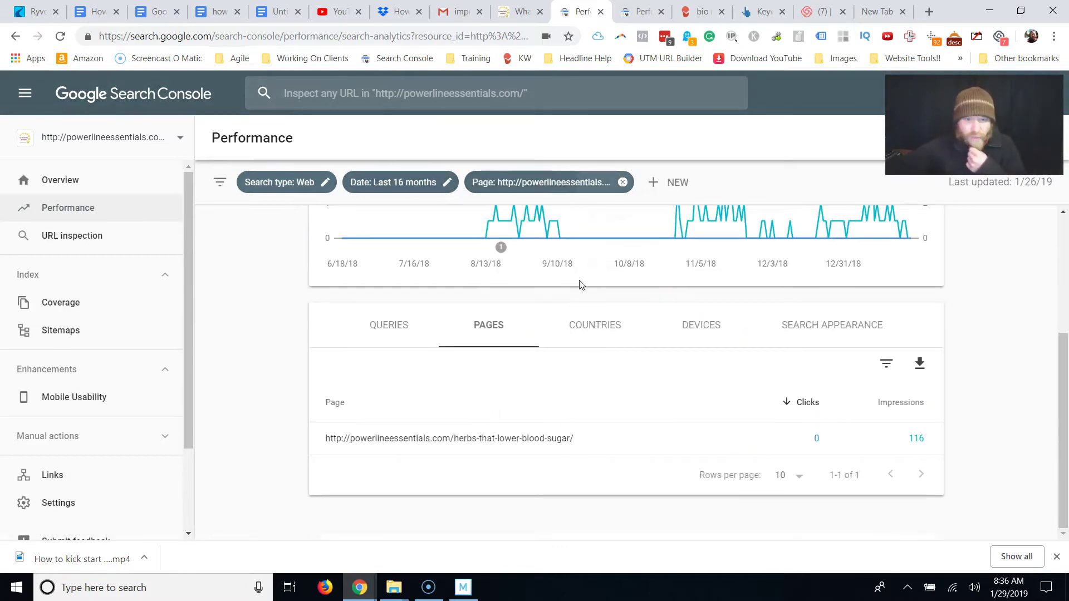
pyautogui.click(389, 327)
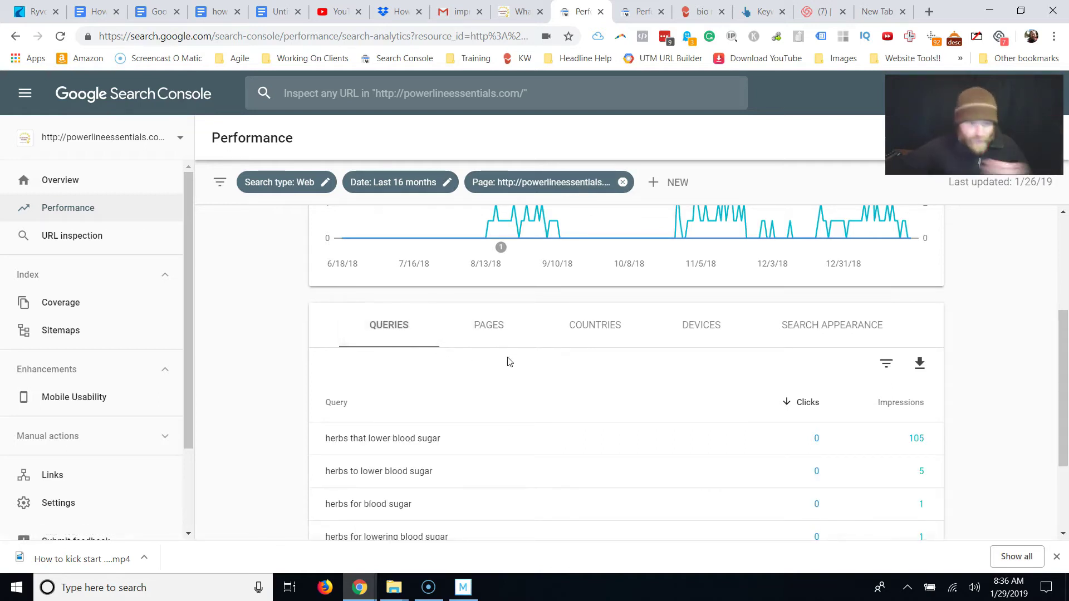
pyautogui.scroll(-1, 508, 362)
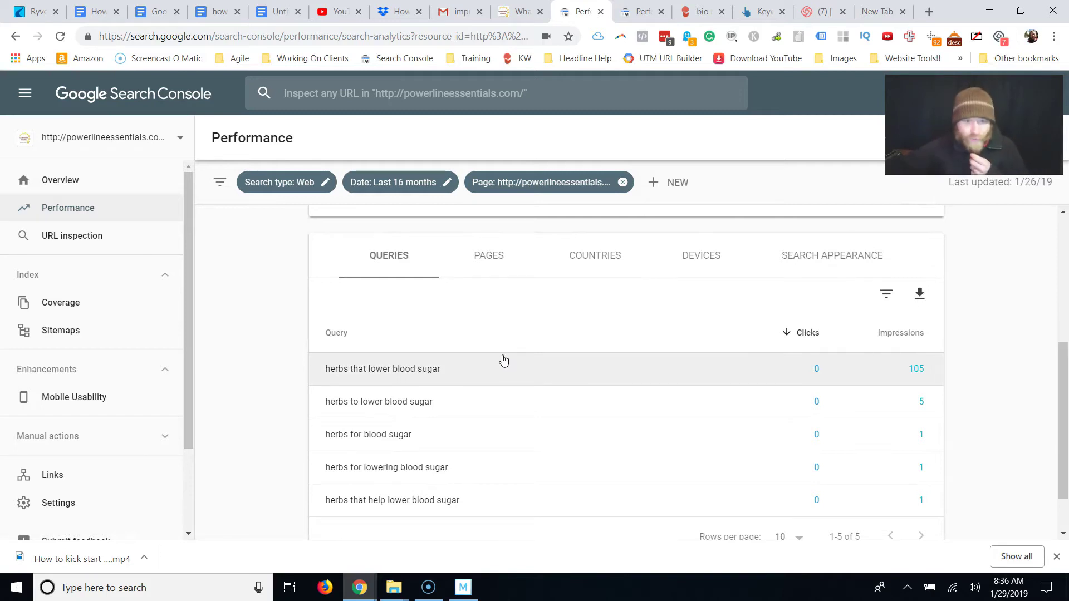
pyautogui.scroll(-1, 504, 361)
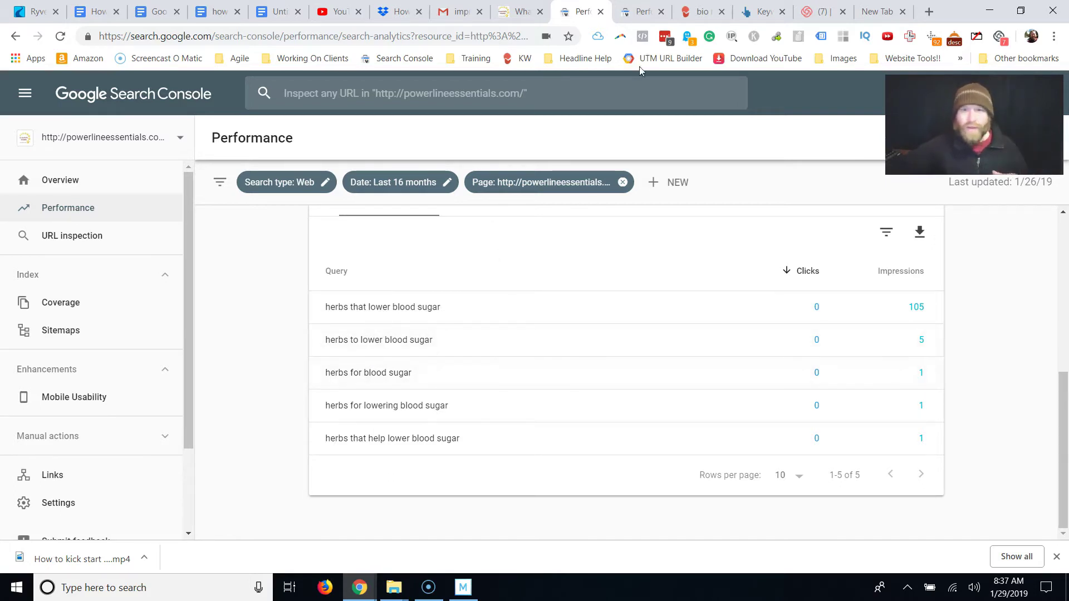
# On the other site's performance report, filter the queries table to those containing 'springf'.
pyautogui.click(640, 11)
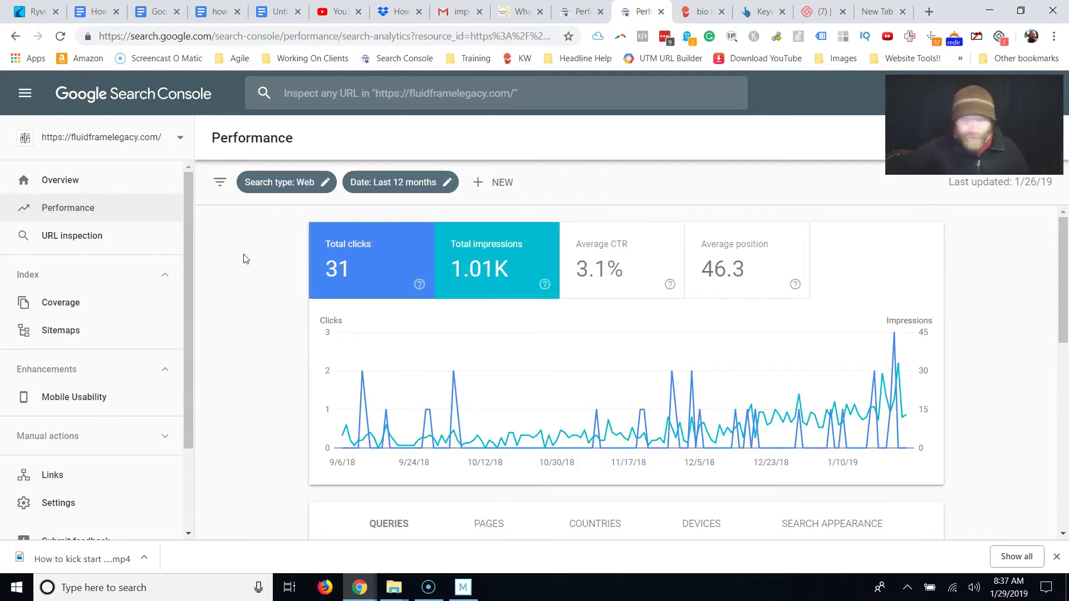
pyautogui.scroll(-3, 257, 264)
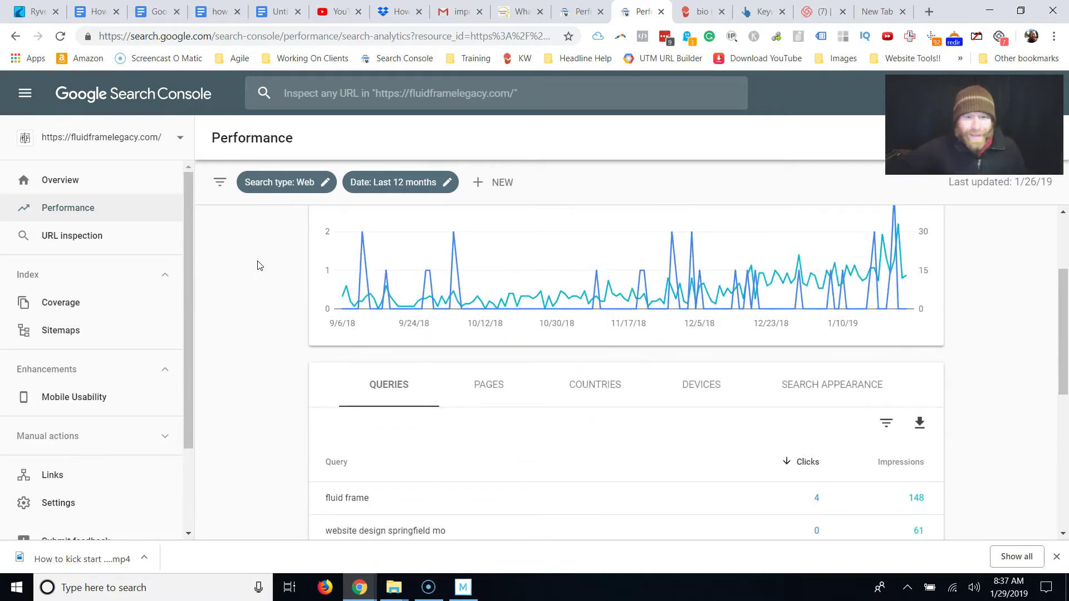
pyautogui.scroll(-1, 267, 275)
pyautogui.scroll(-1, 380, 335)
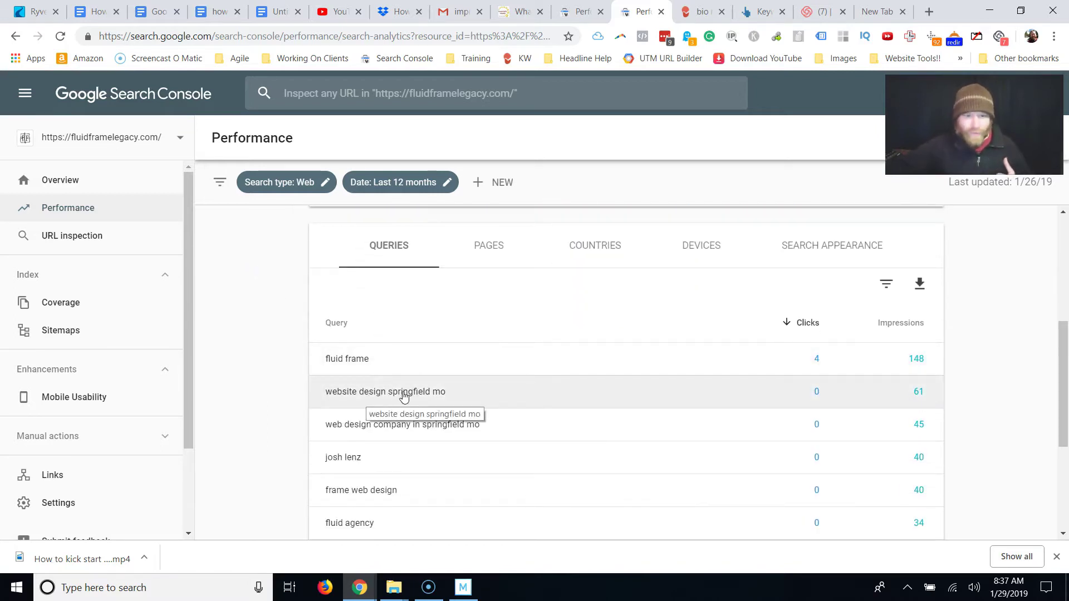
pyautogui.click(886, 287)
pyautogui.click(822, 327)
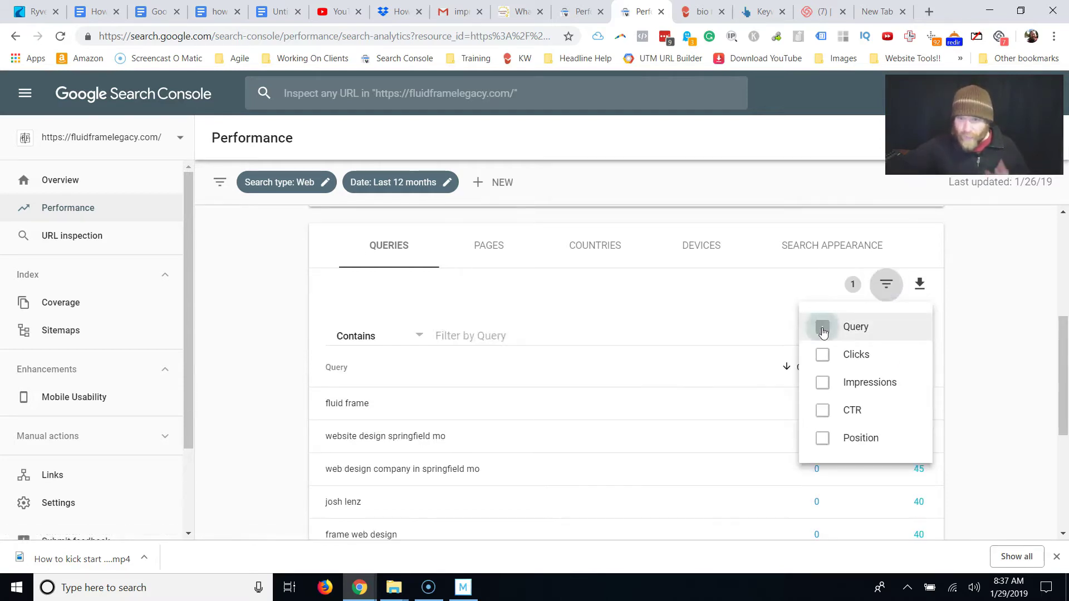
pyautogui.click(474, 335)
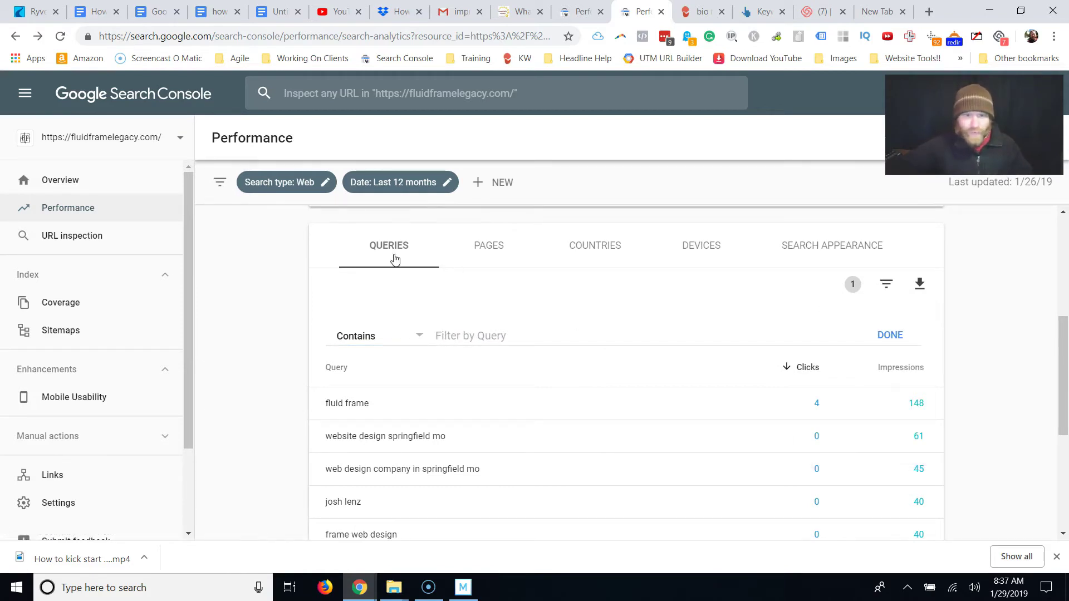
pyautogui.click(448, 335)
pyautogui.write('spring')
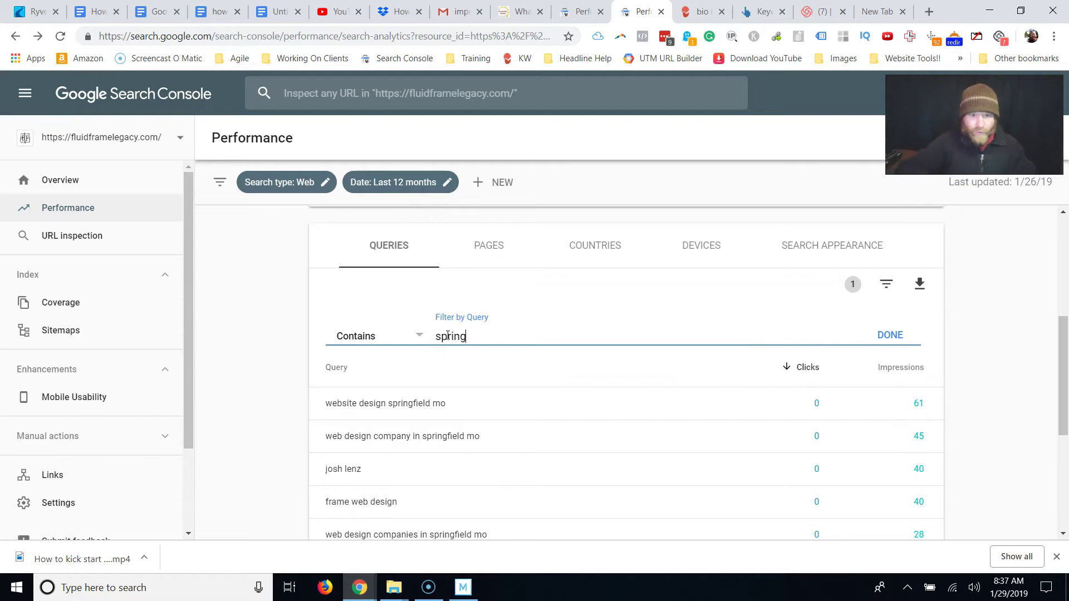
pyautogui.write('field')
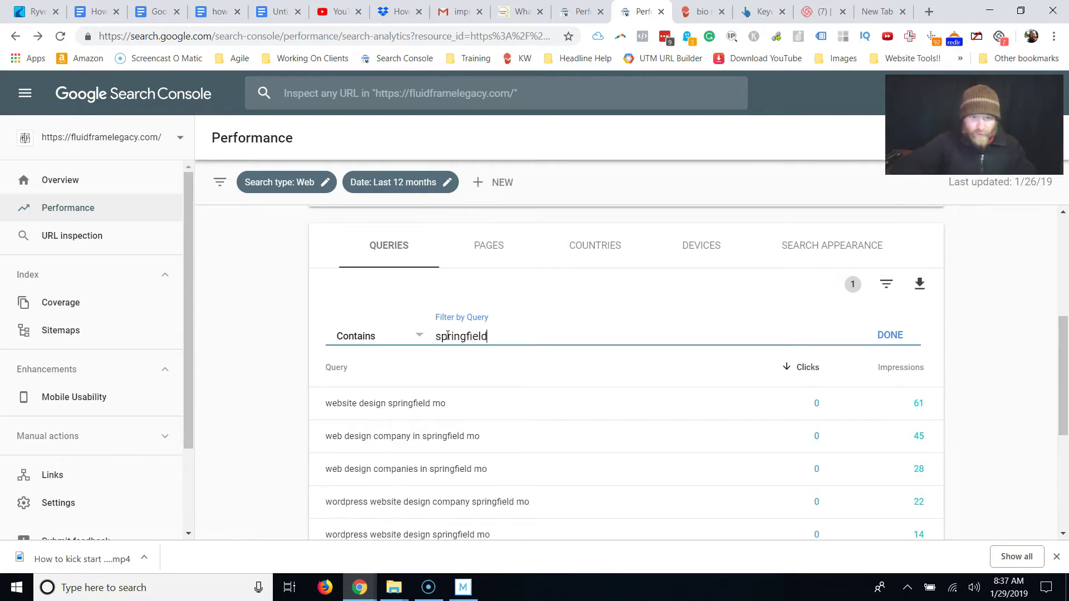
pyautogui.press('Return')
# Scroll through the springfield query results and back to the top of the report.
pyautogui.scroll(-5, 401, 382)
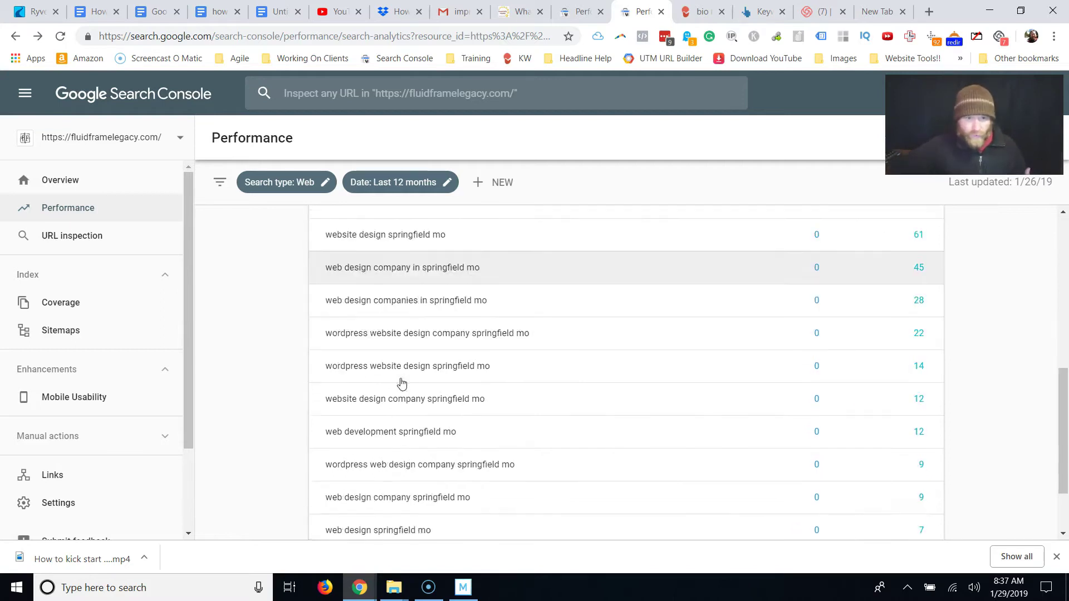
pyautogui.scroll(3, 438, 390)
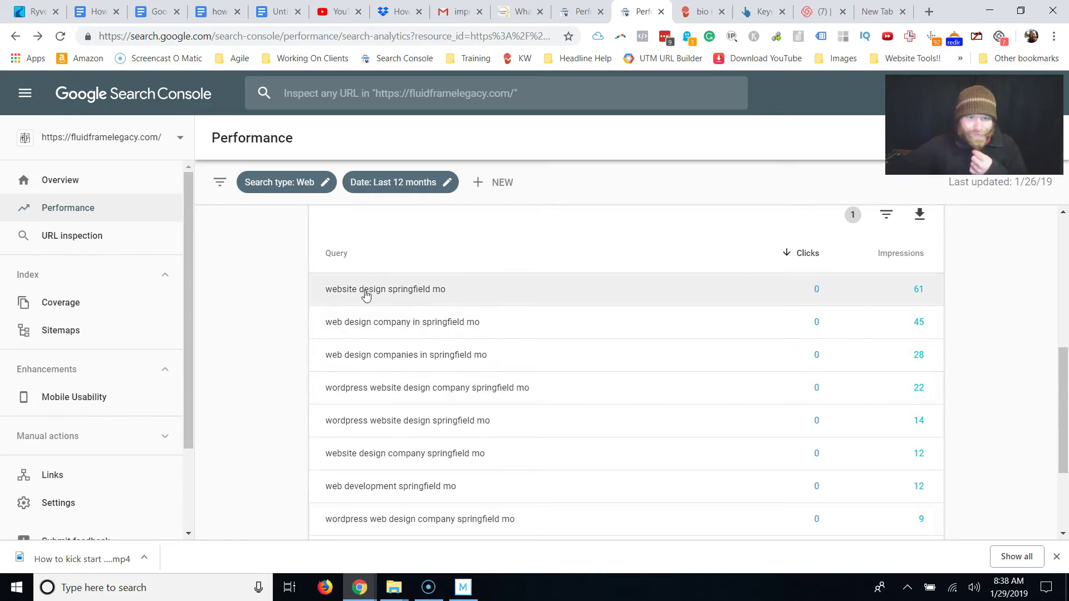
pyautogui.scroll(-3, 399, 319)
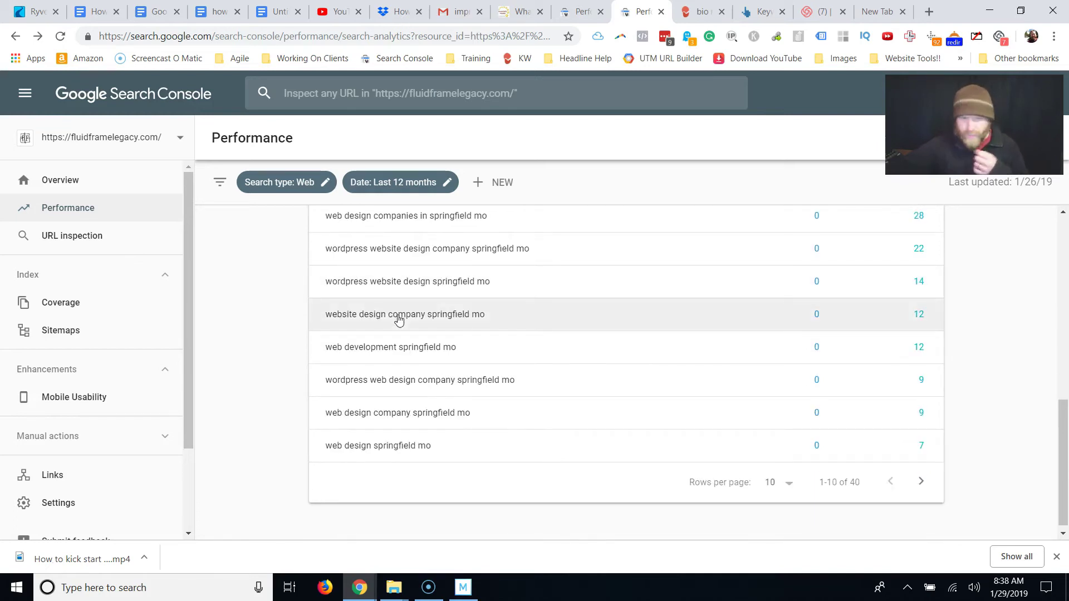
pyautogui.scroll(1, 399, 319)
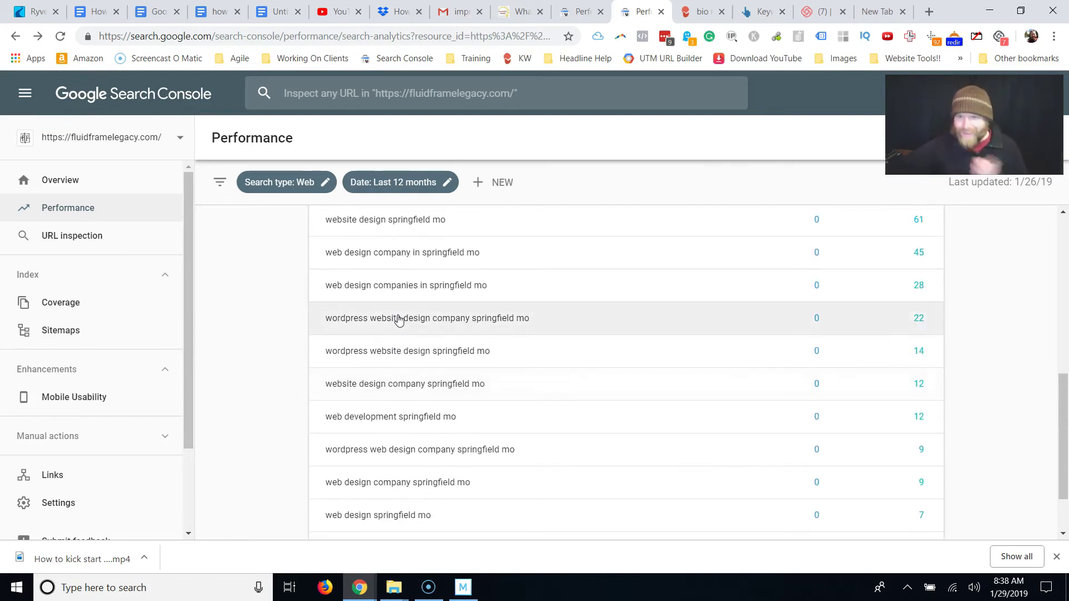
pyautogui.scroll(1, 399, 319)
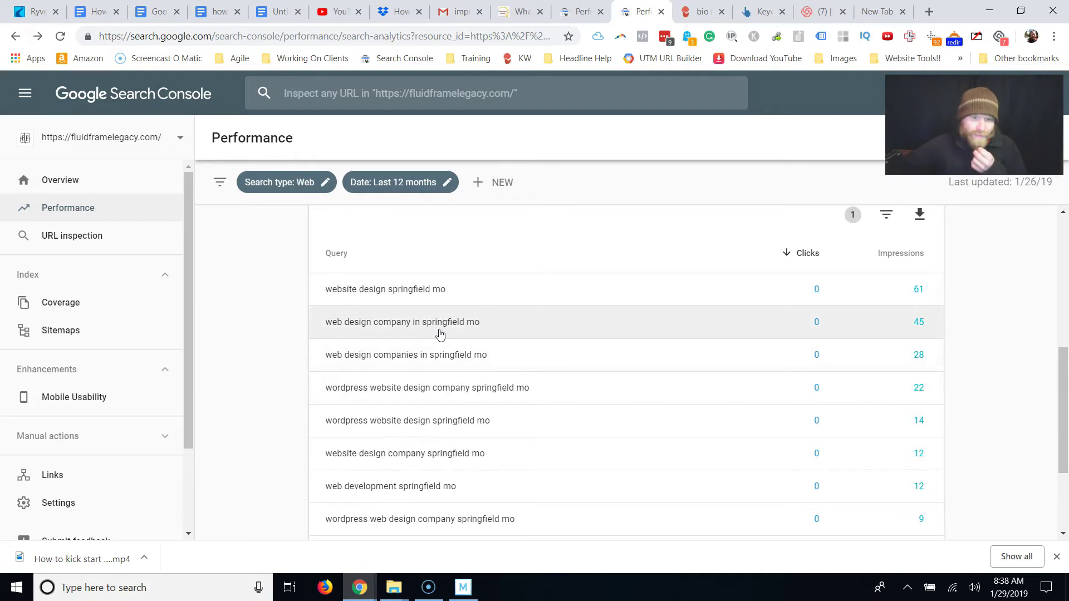
pyautogui.scroll(-1, 432, 331)
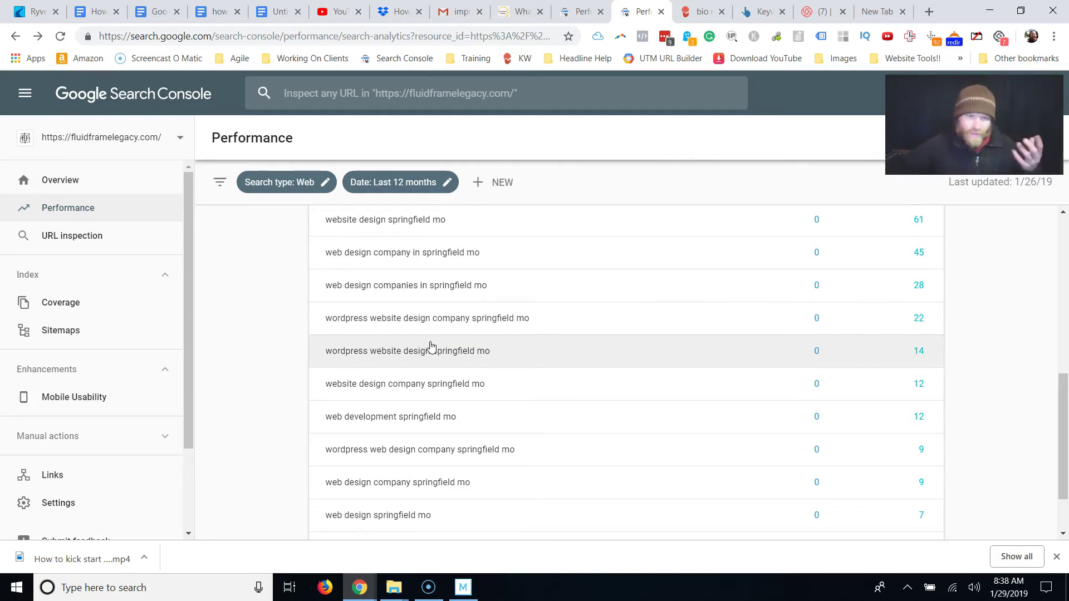
pyautogui.scroll(2, 431, 347)
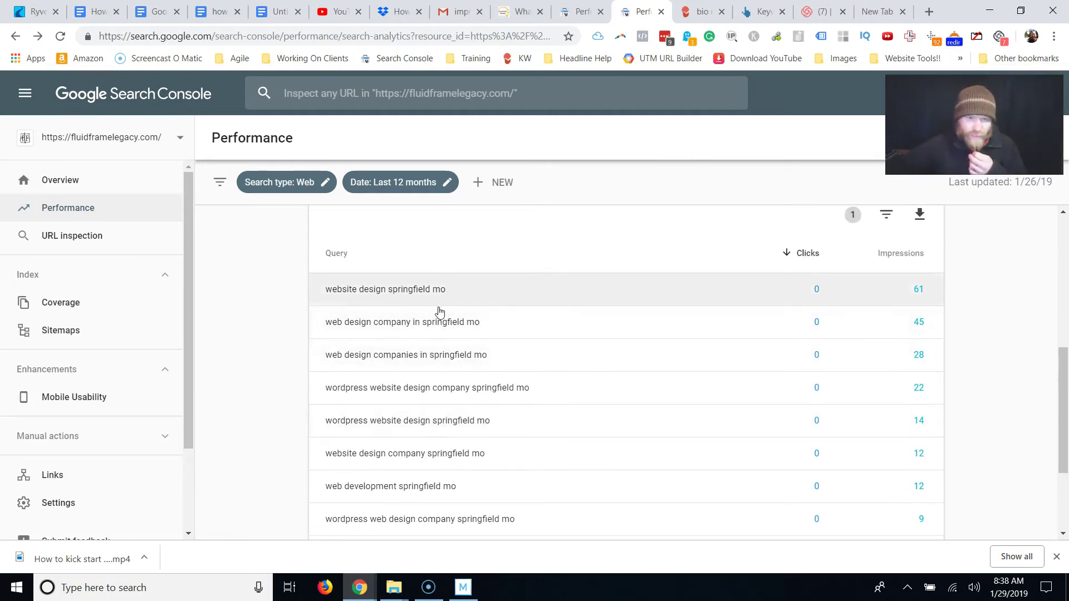
pyautogui.scroll(-4, 451, 322)
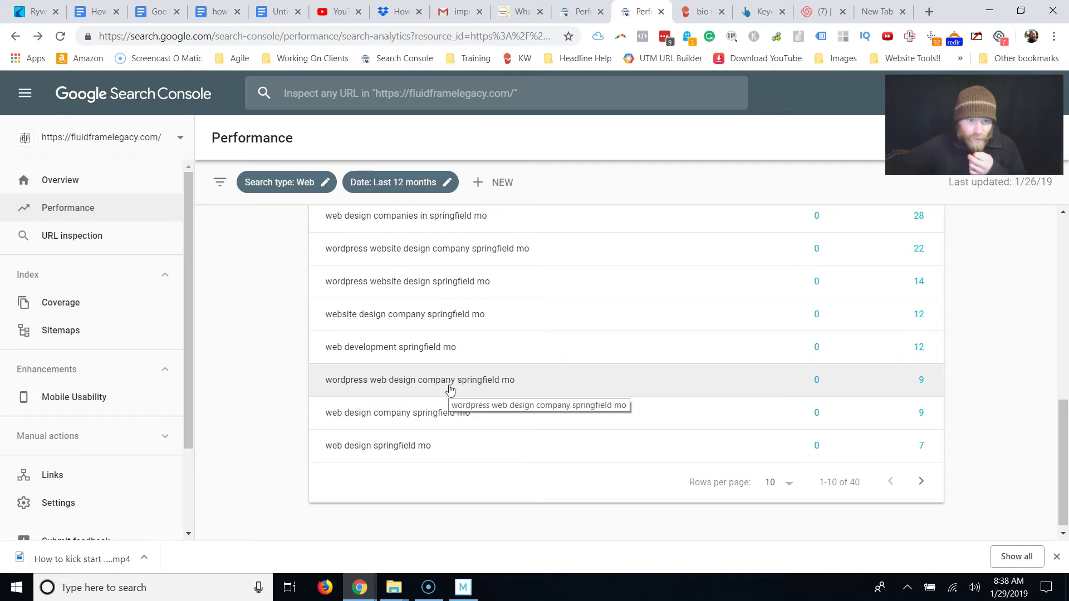
pyautogui.scroll(4, 449, 389)
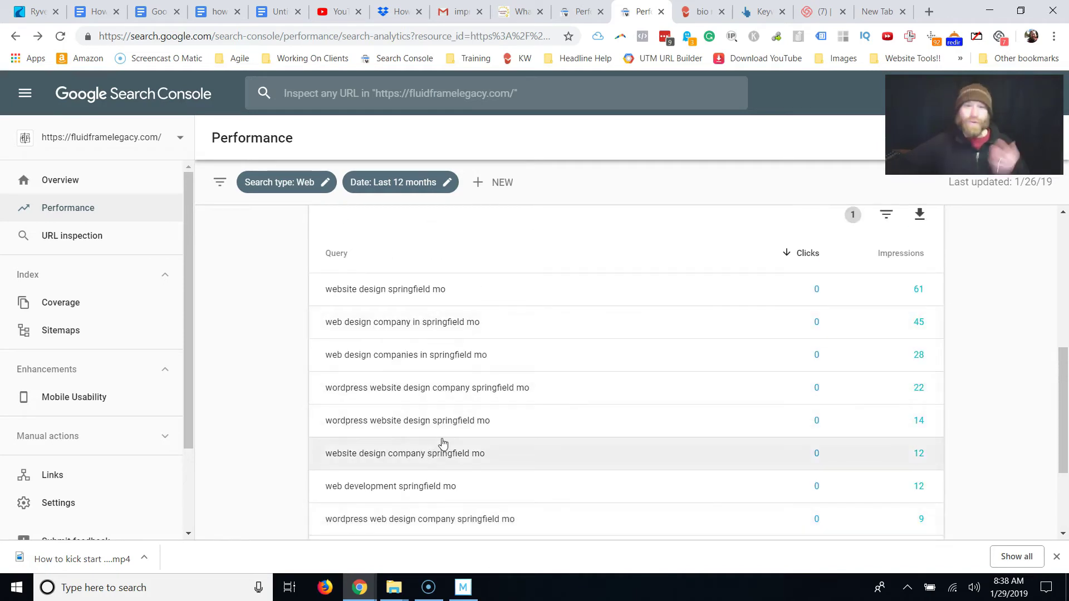
pyautogui.scroll(4, 440, 446)
pyautogui.scroll(2, 444, 443)
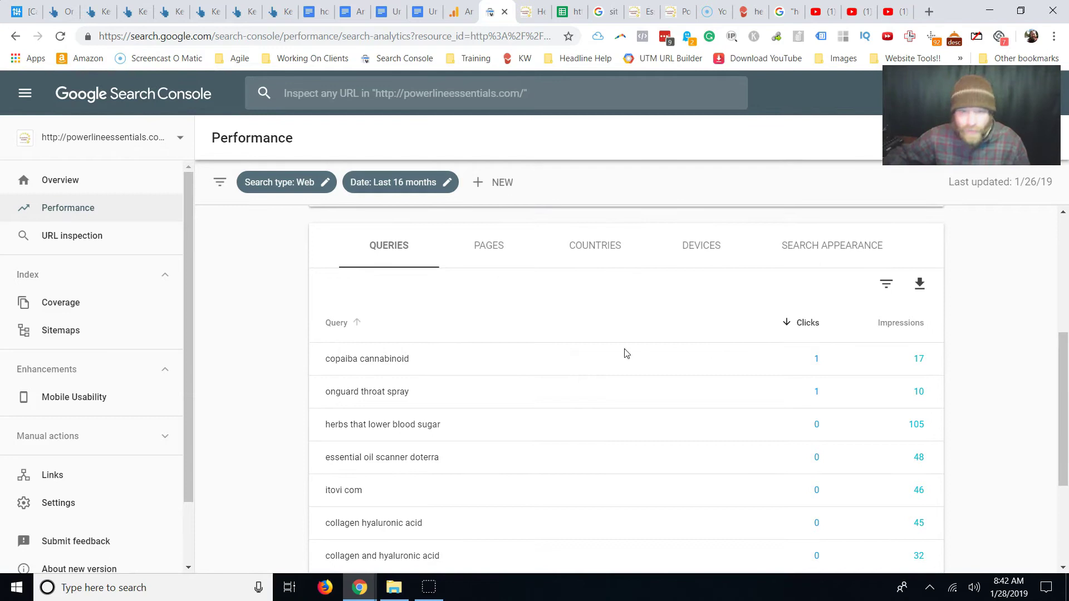
# Search Google for 'biomeridian scan' in a new incognito tab and select the search terms.
pyautogui.moveTo(357, 593)
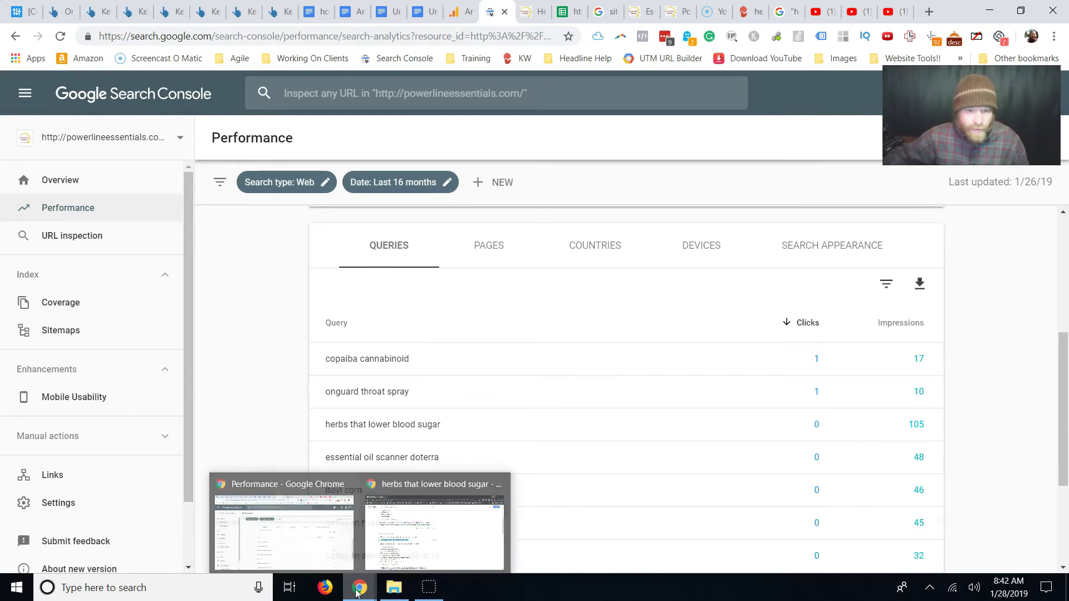
pyautogui.click(429, 523)
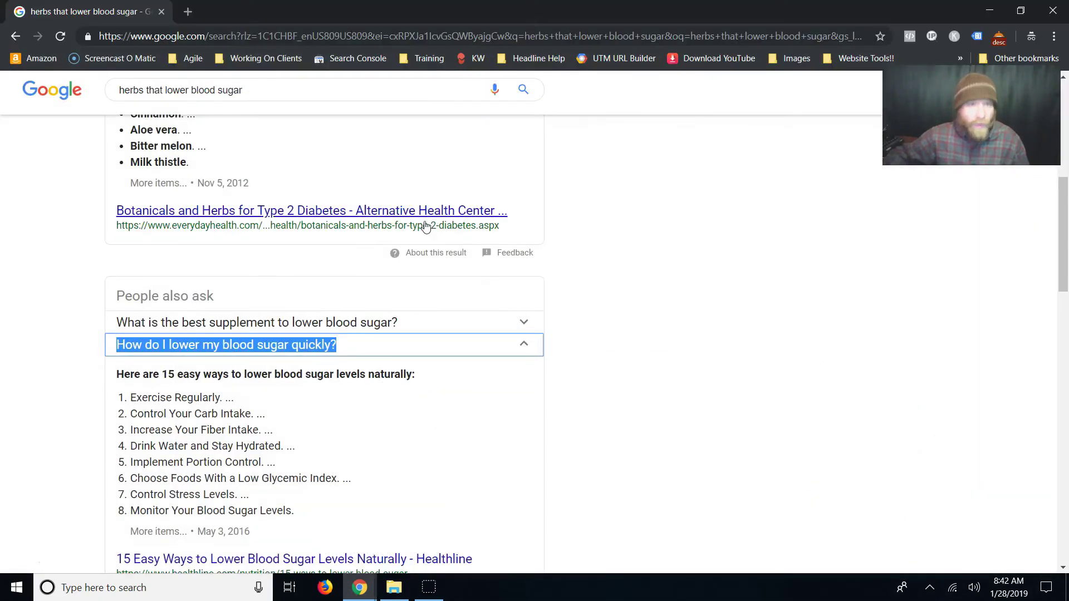
pyautogui.click(186, 12)
pyautogui.write('bi')
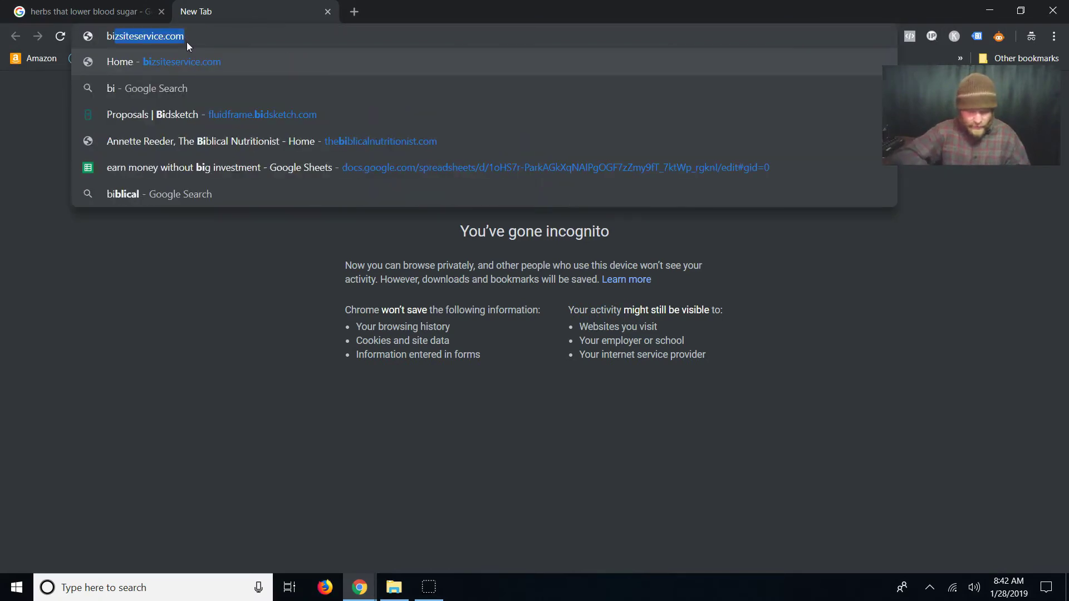
pyautogui.write('omeridian')
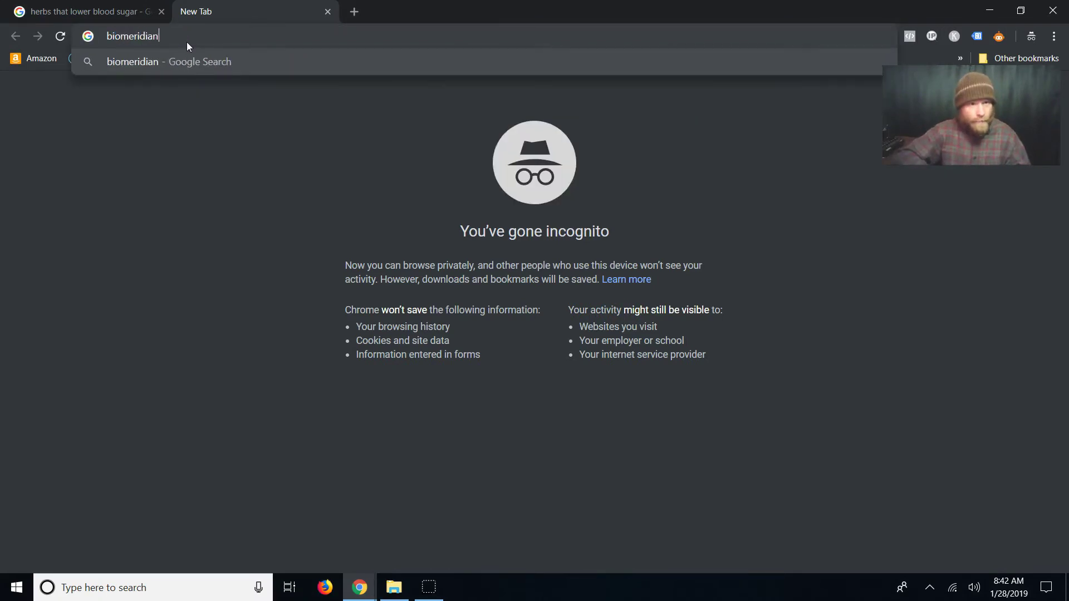
pyautogui.write(' scan')
pyautogui.press('Return')
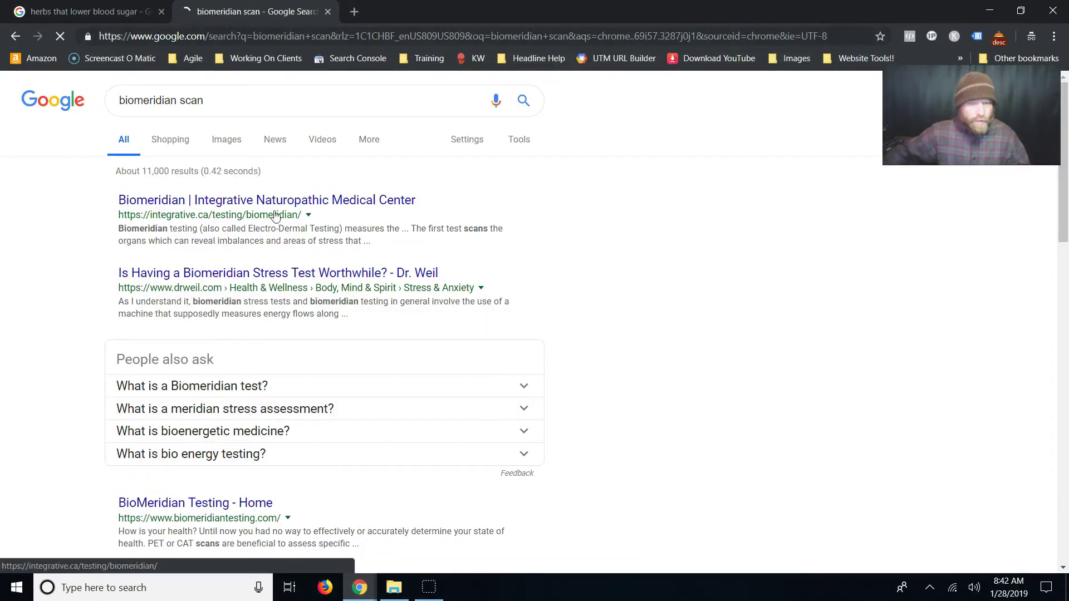
pyautogui.click(212, 100)
pyautogui.moveTo(206, 100); pyautogui.dragTo(52, 103)
pyautogui.hotkey('ctrl', 'c')
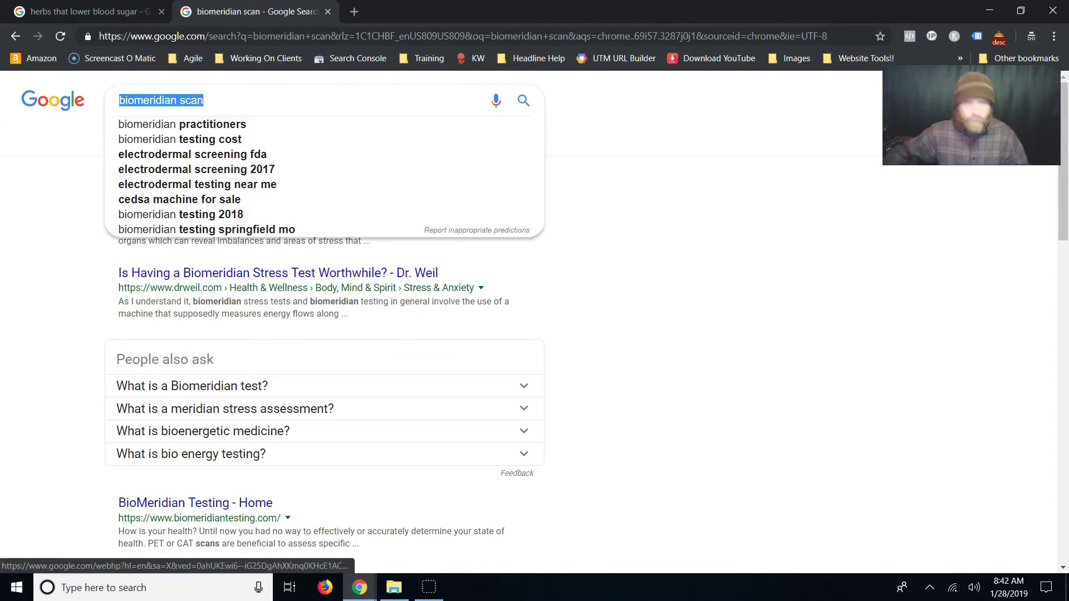
# List the site's pages sorted by impressions, after trying and clearing a 'biomeridian scan' page filter.
pyautogui.hotkey('alt', 'Tab')
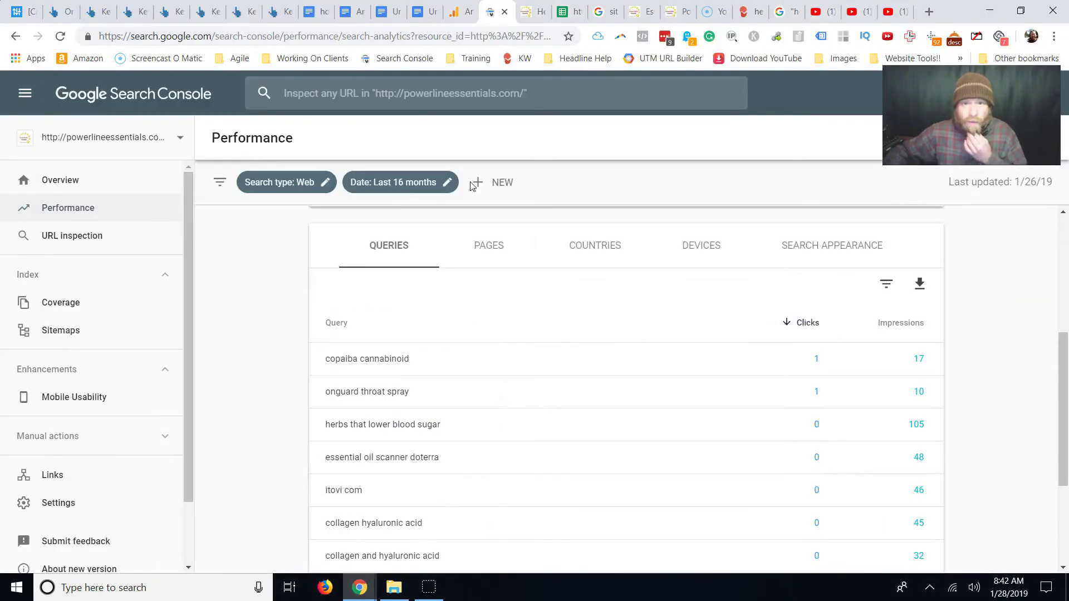
pyautogui.click(499, 245)
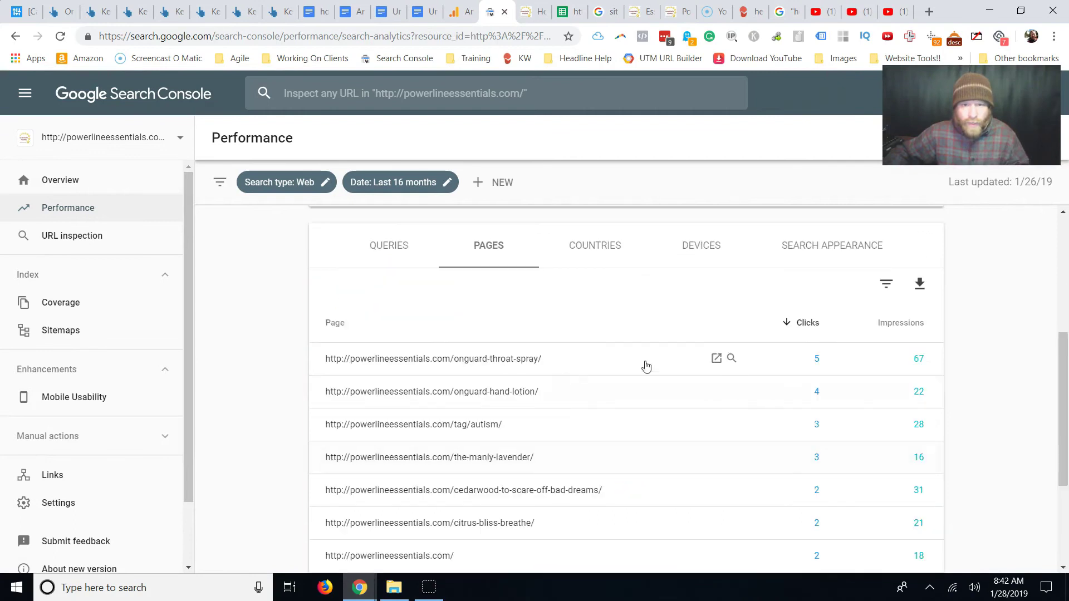
pyautogui.click(888, 285)
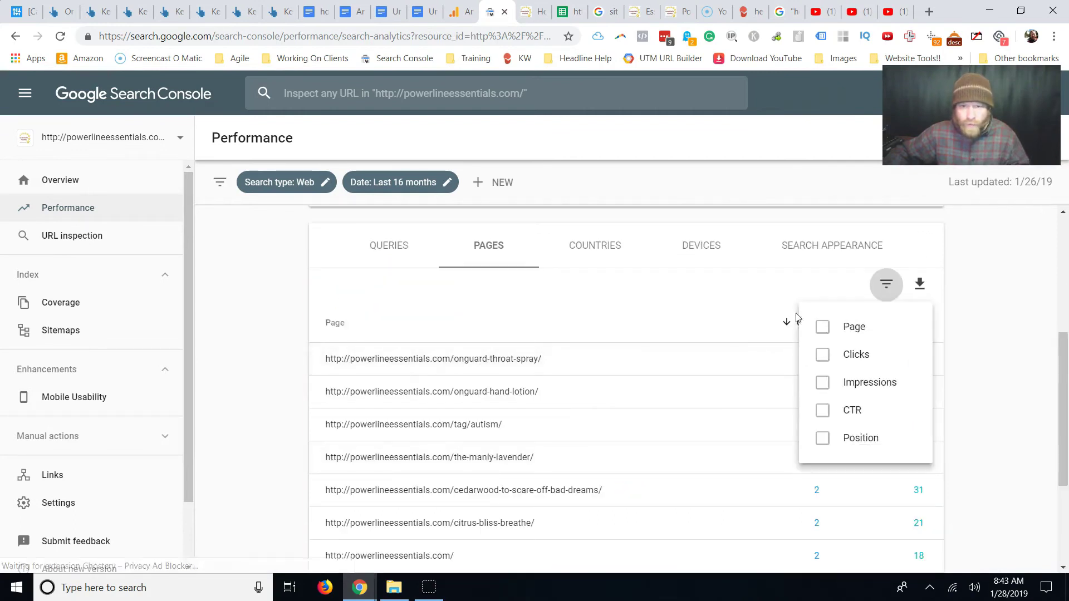
pyautogui.click(824, 328)
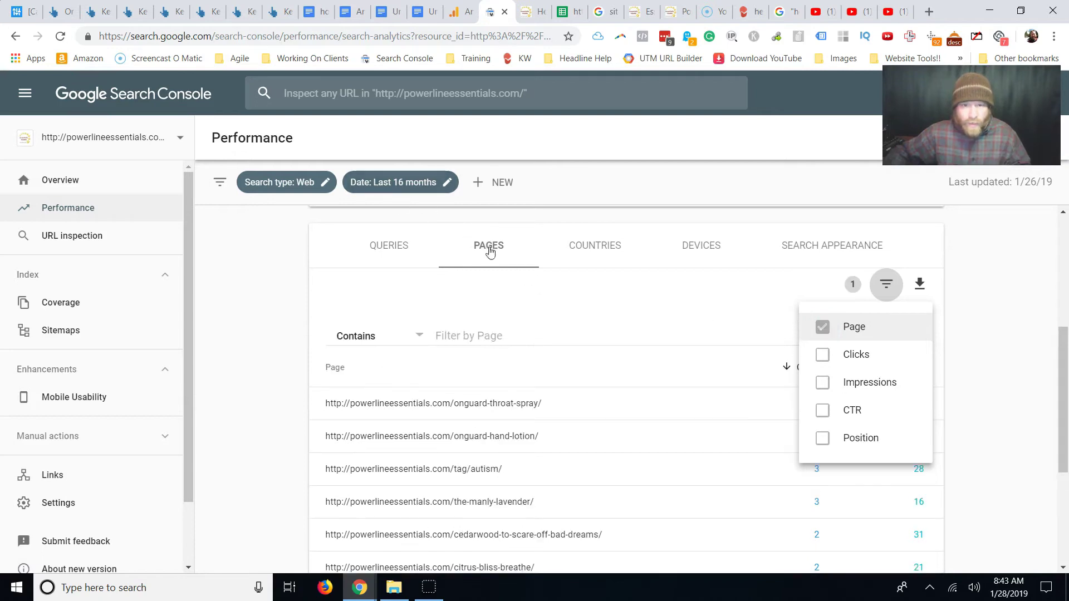
pyautogui.click(453, 337)
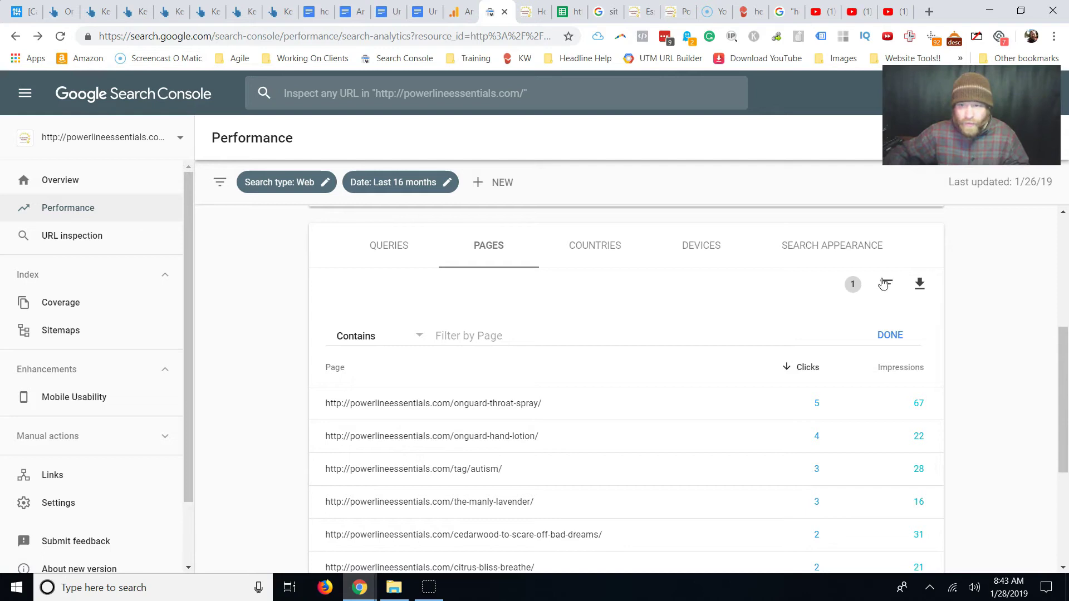
pyautogui.click(442, 339)
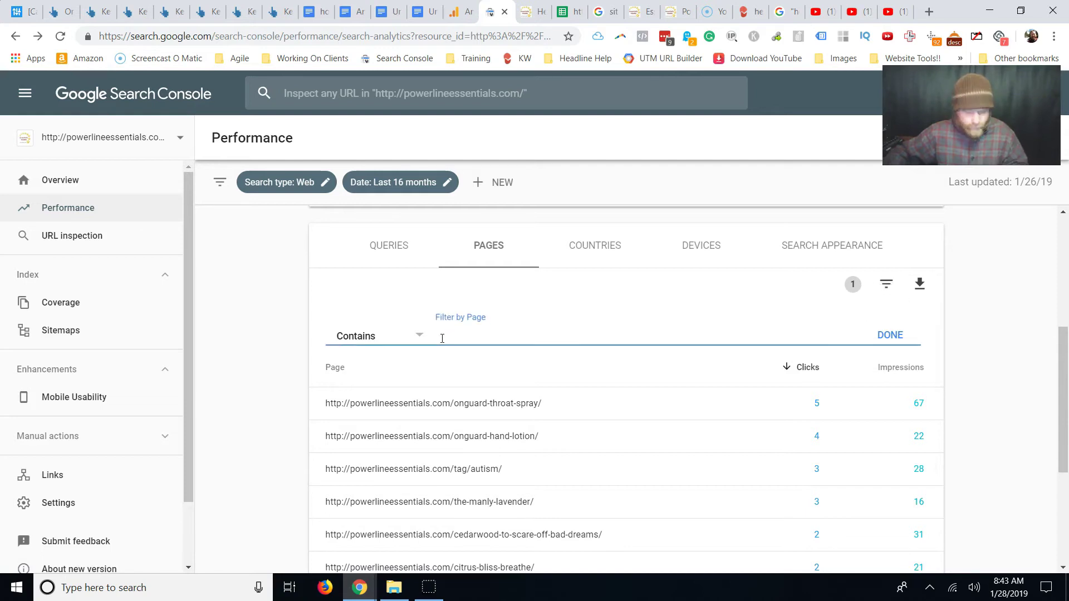
pyautogui.hotkey('ctrl', 'v')
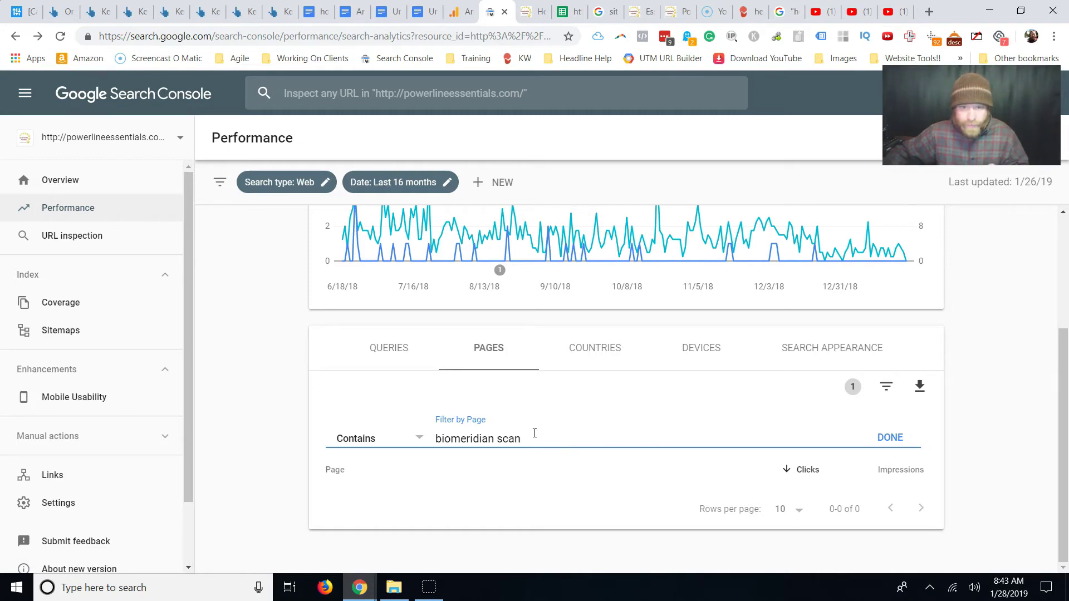
pyautogui.moveTo(535, 438); pyautogui.dragTo(395, 443)
pyautogui.press('BackSpace')
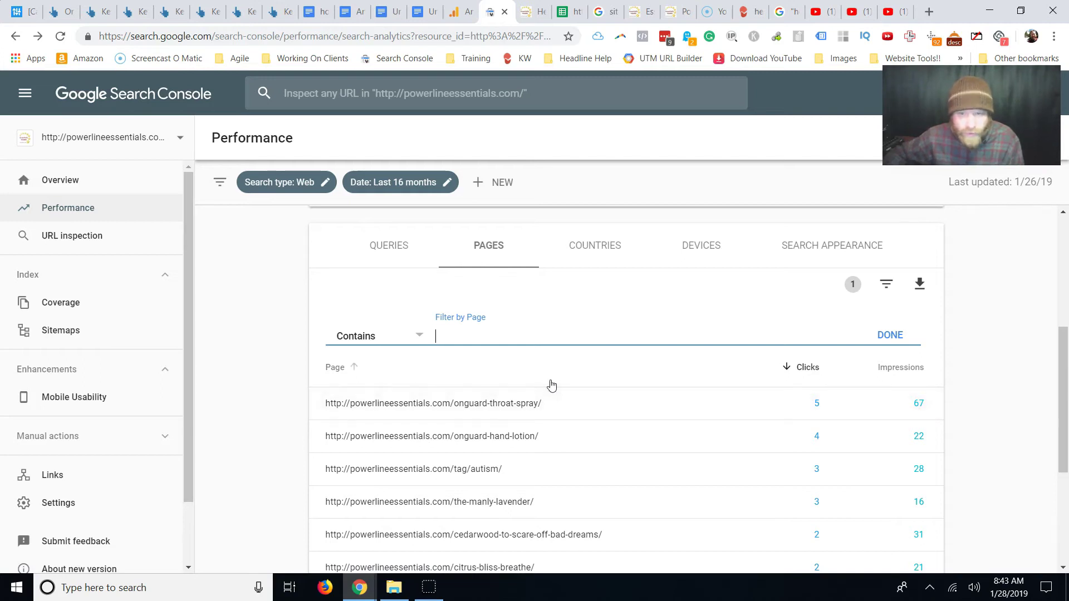
pyautogui.click(893, 367)
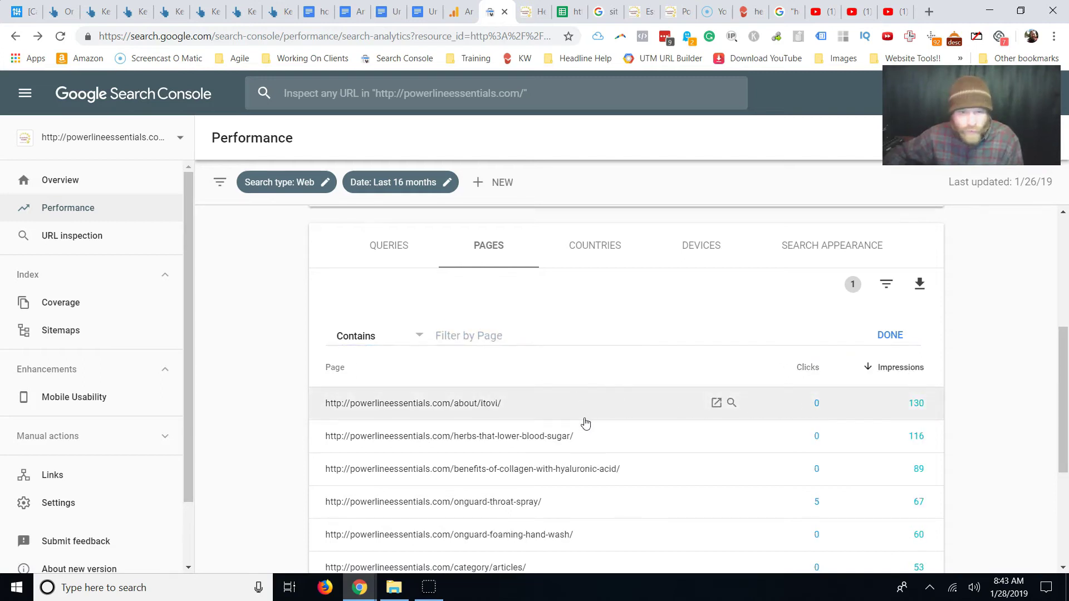
pyautogui.scroll(-1, 584, 426)
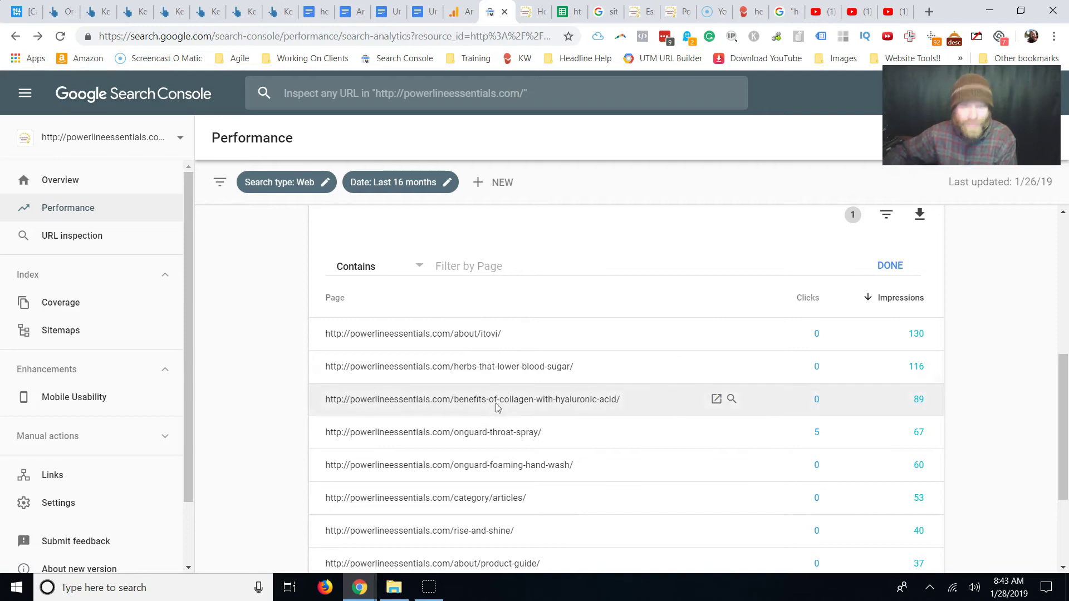
# Filter the report to the collagen post and show its search queries.
pyautogui.click(495, 404)
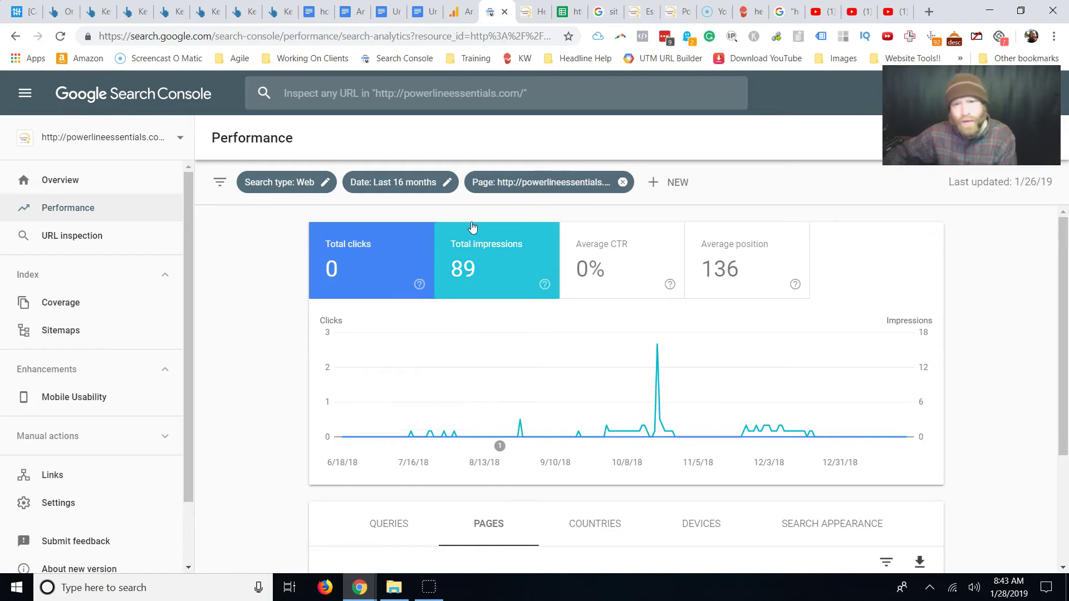
pyautogui.scroll(-3, 611, 421)
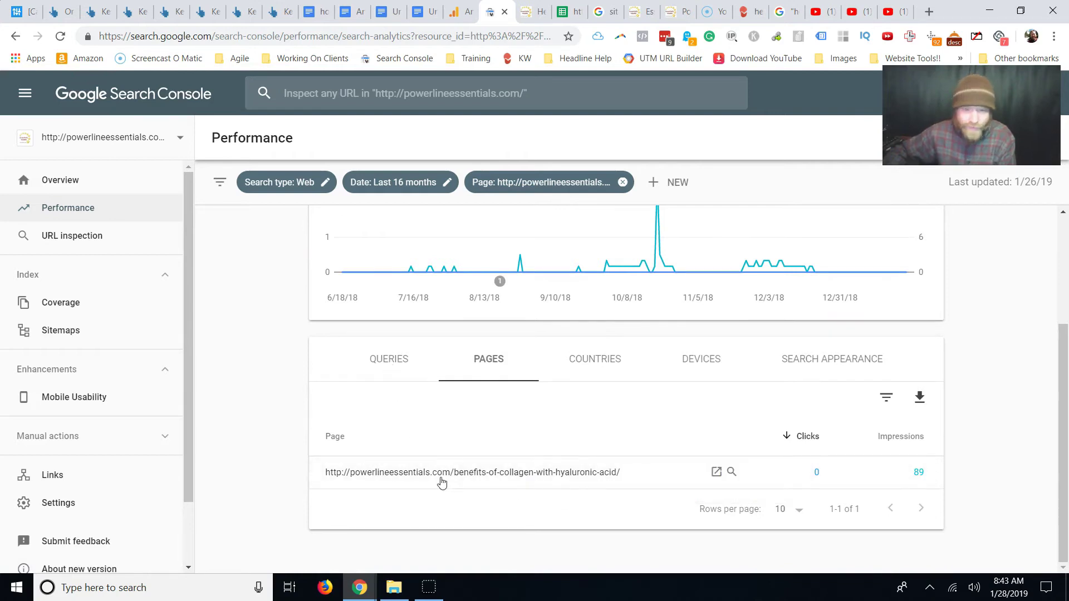
pyautogui.click(387, 368)
pyautogui.scroll(-3, 509, 394)
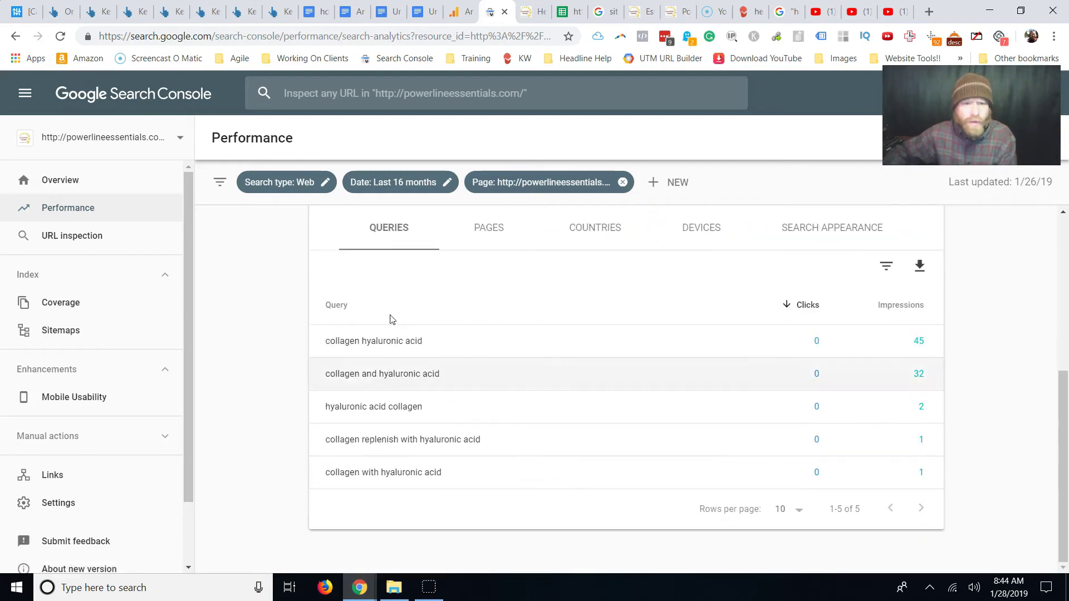
# Export the collagen queries to a new Google Sheet and return to the pages list.
pyautogui.click(920, 268)
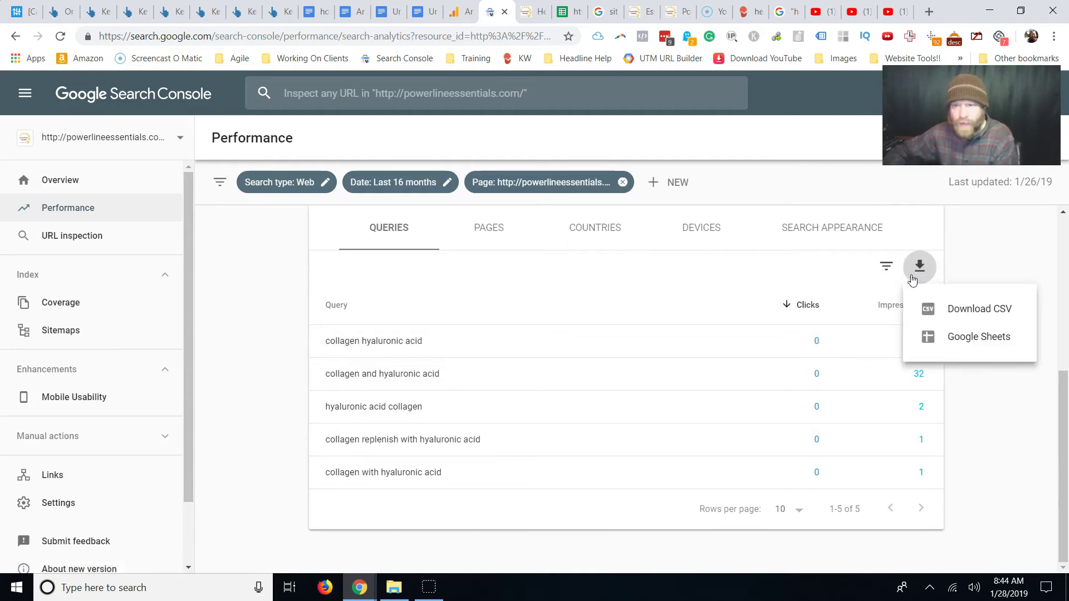
pyautogui.click(954, 338)
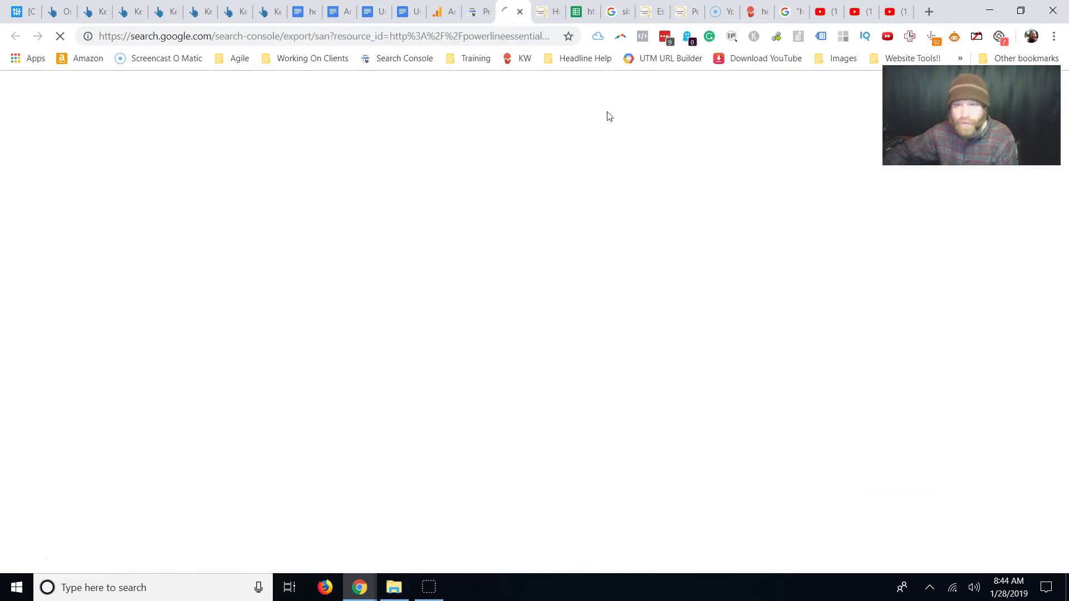
pyautogui.click(474, 16)
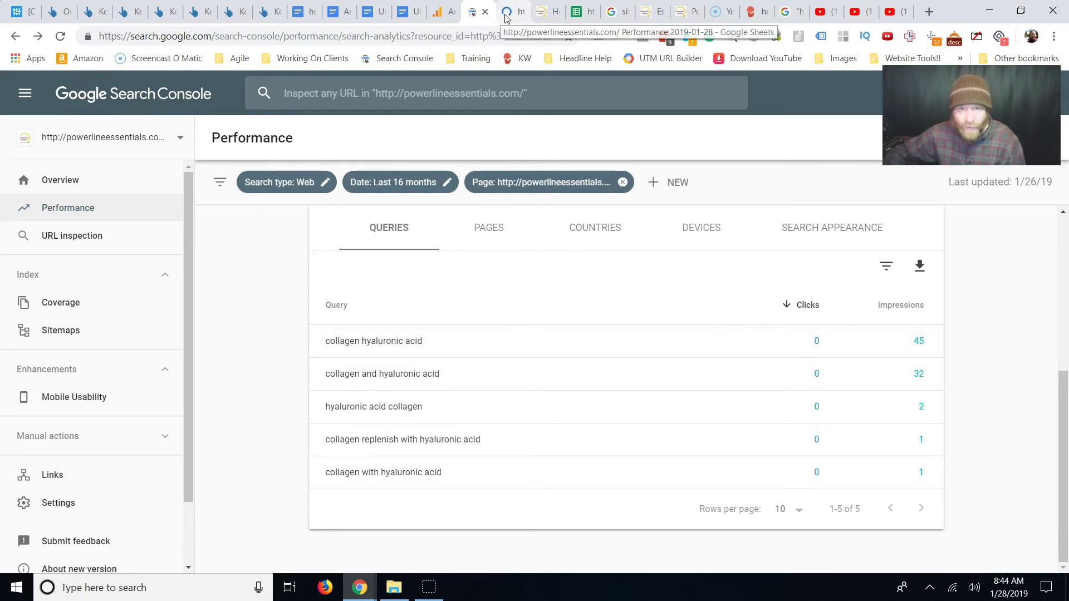
pyautogui.click(499, 228)
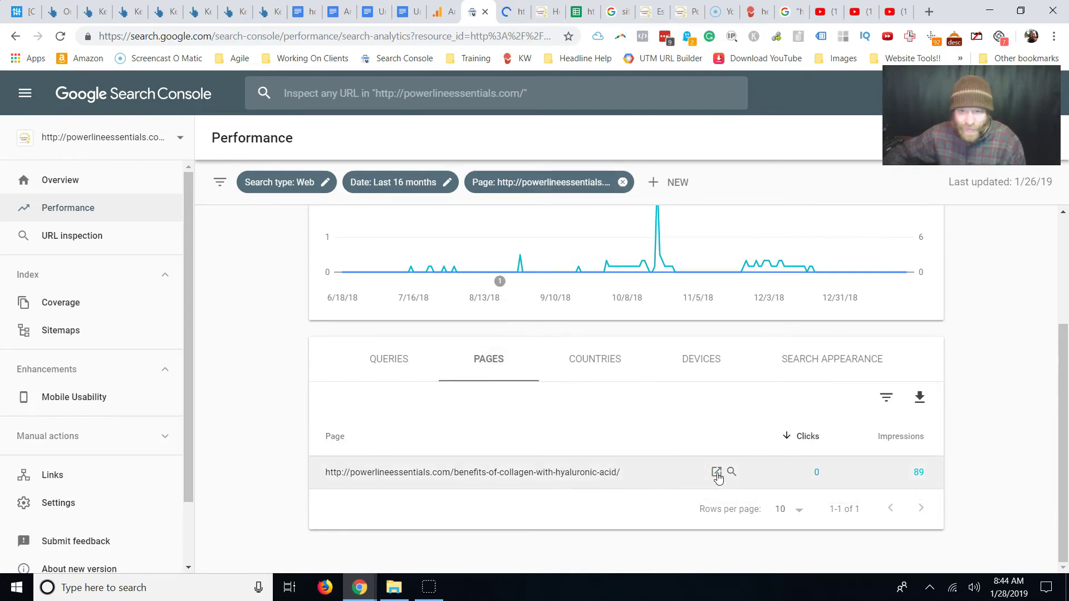
# Open the Benefits of Collagen with Hyaluronic Acid post, skim it, and select 'benefits-of-collagen' in the URL.
pyautogui.click(717, 473)
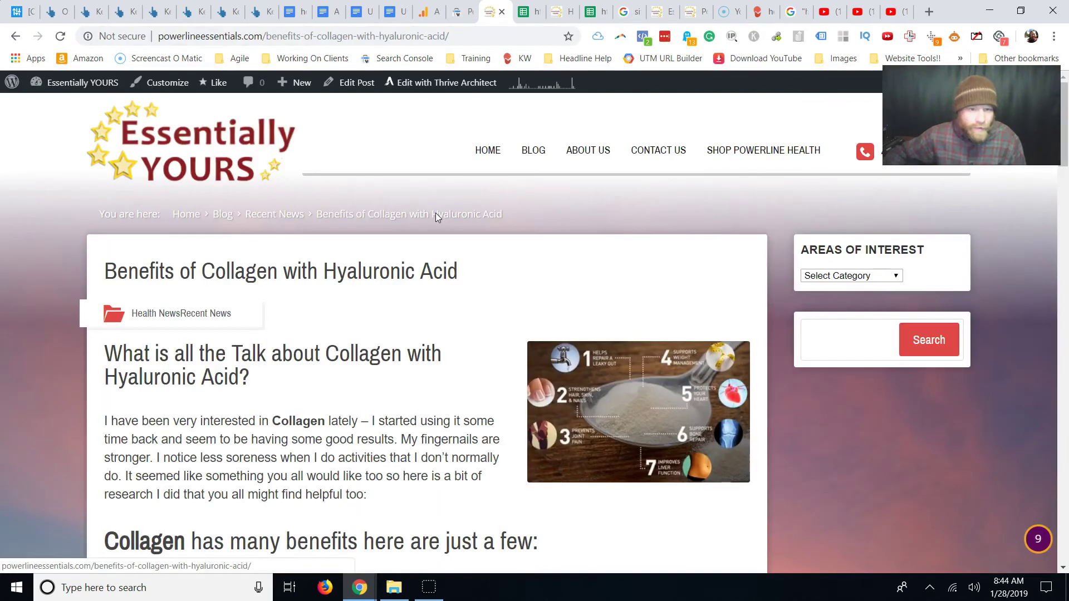
pyautogui.scroll(-4, 436, 216)
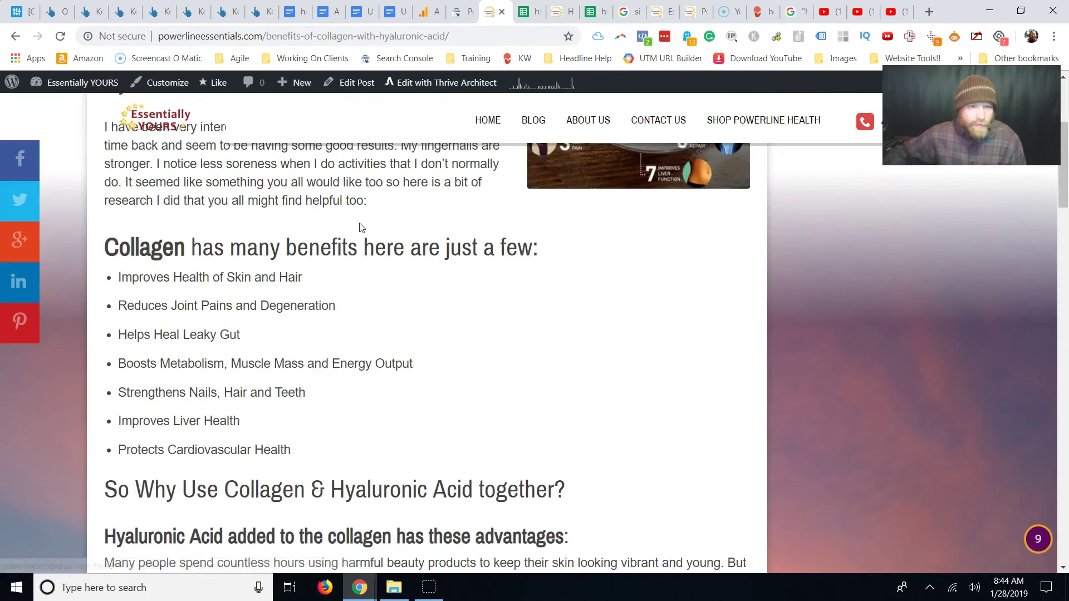
pyautogui.scroll(-18, 360, 226)
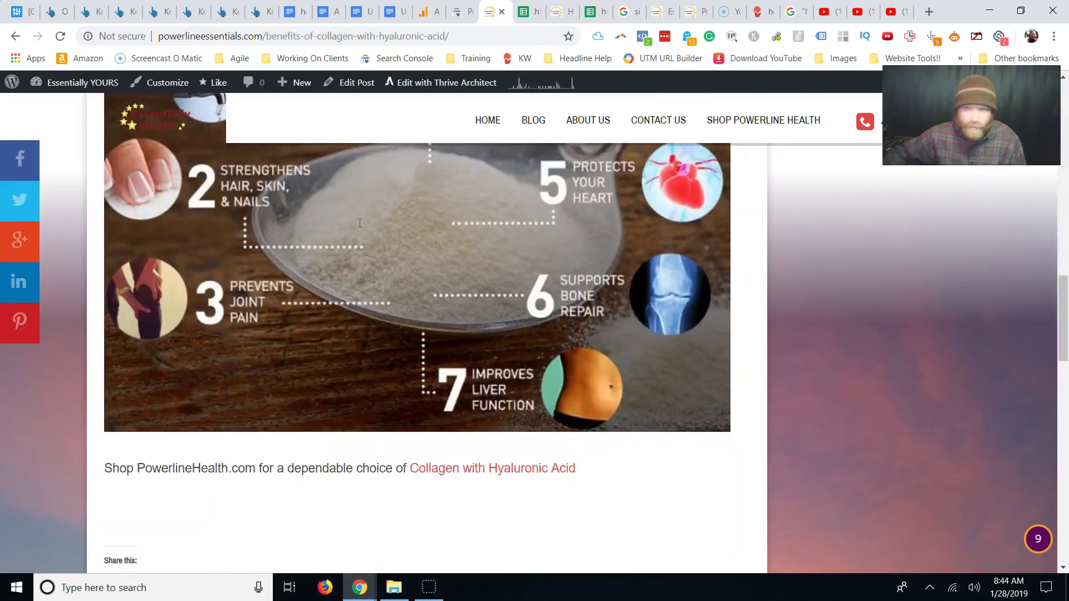
pyautogui.scroll(20, 357, 220)
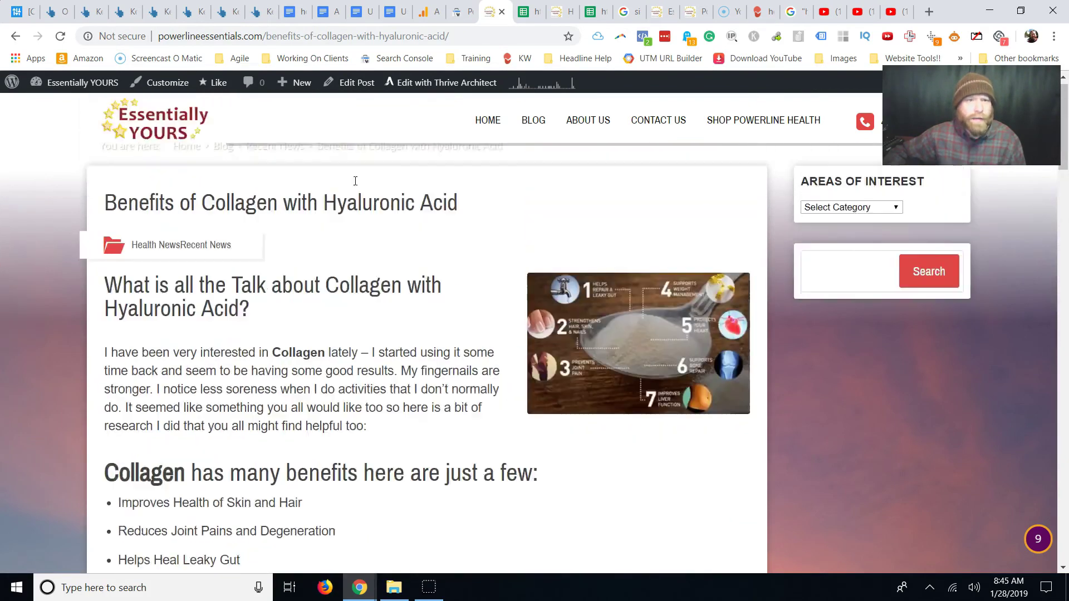
pyautogui.moveTo(270, 38); pyautogui.dragTo(352, 38)
pyautogui.hotkey('ctrl', 'c')
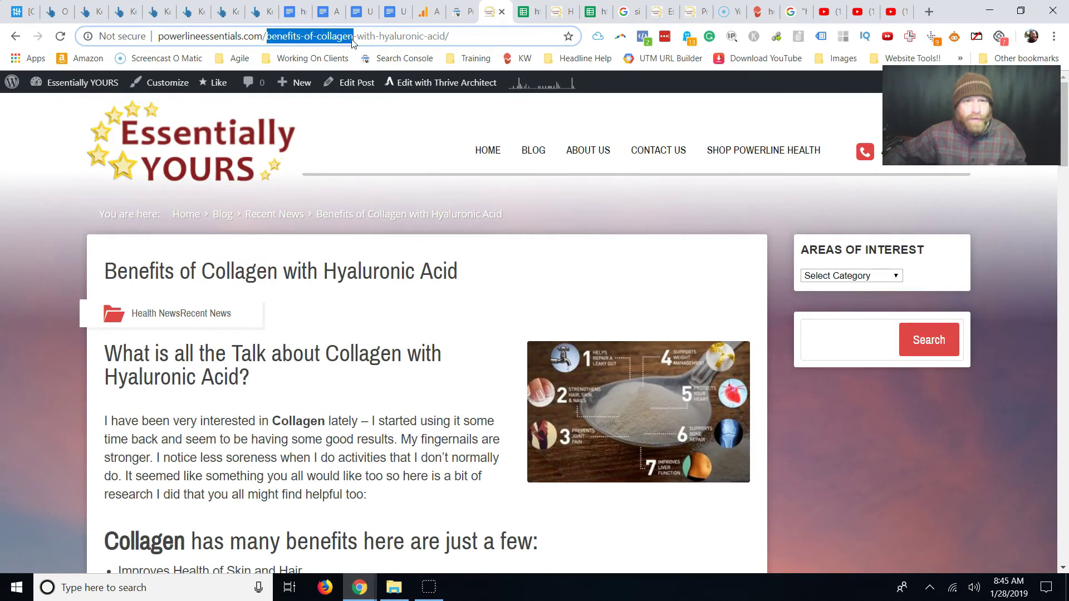
# Filter Google Analytics' All Pages report to benefits-of-collagen, then return to the collagen post.
pyautogui.click(433, 12)
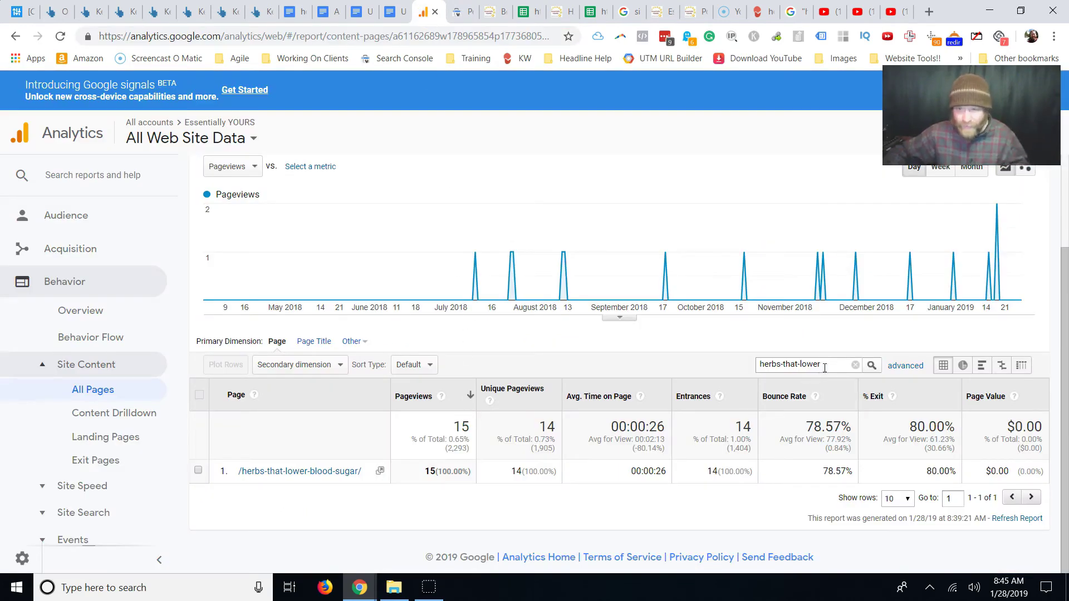
pyautogui.moveTo(825, 368); pyautogui.dragTo(691, 361)
pyautogui.hotkey('ctrl', 'v')
pyautogui.press('Return')
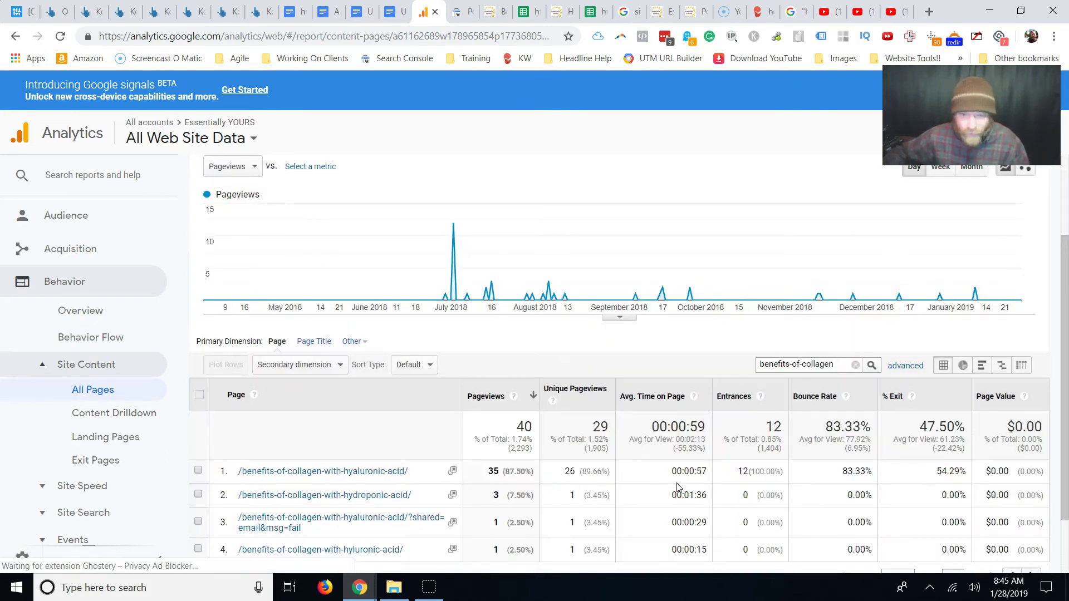
pyautogui.click(460, 12)
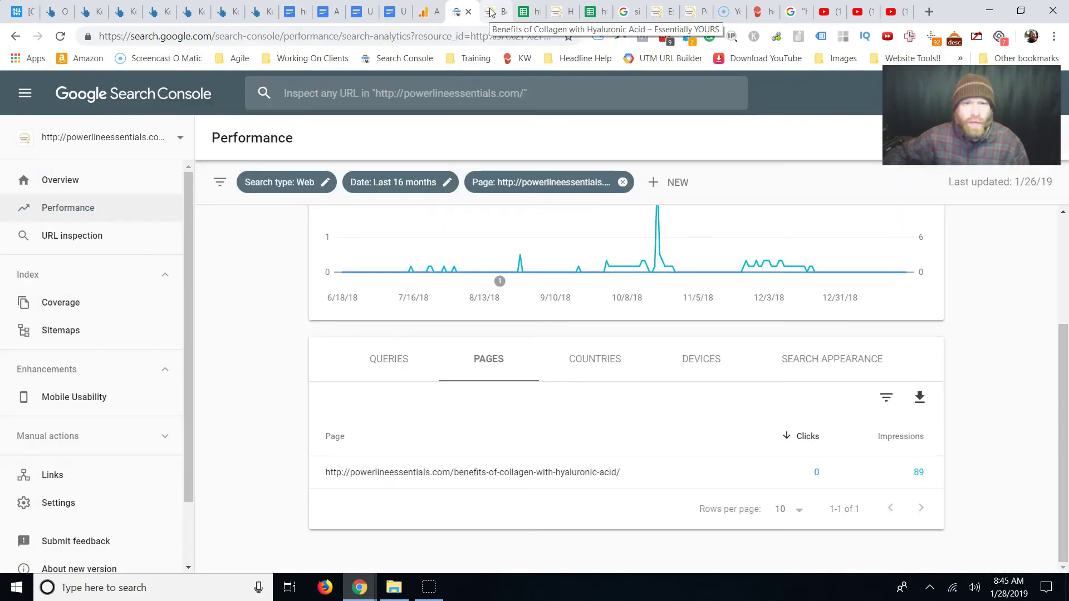
pyautogui.click(491, 12)
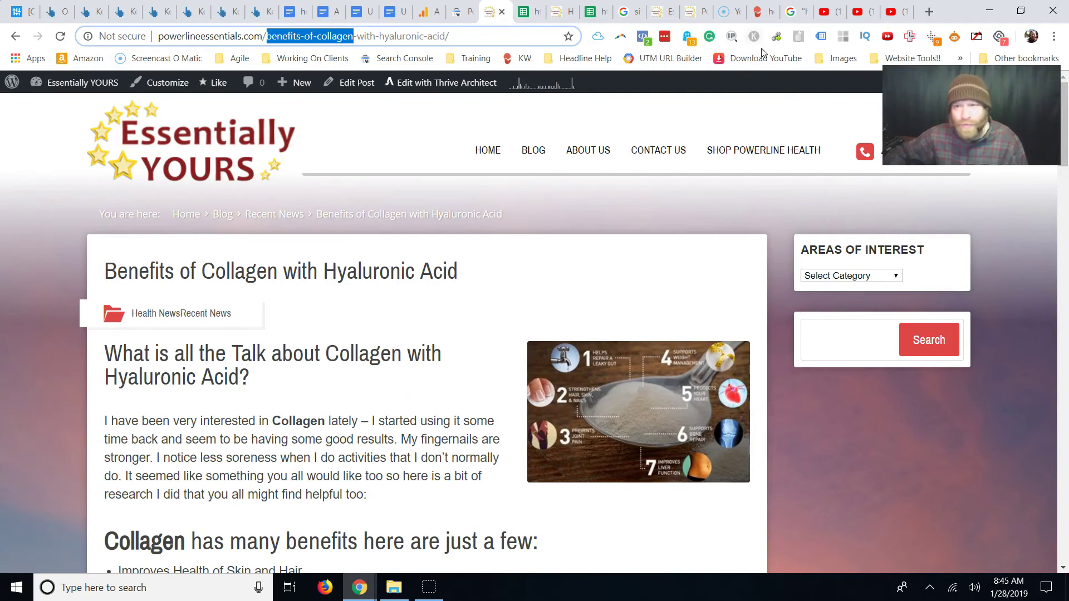
# Run SEO Minion's on-page SEO analysis on the post, then site-search Google adding 'collagan'.
pyautogui.click(954, 37)
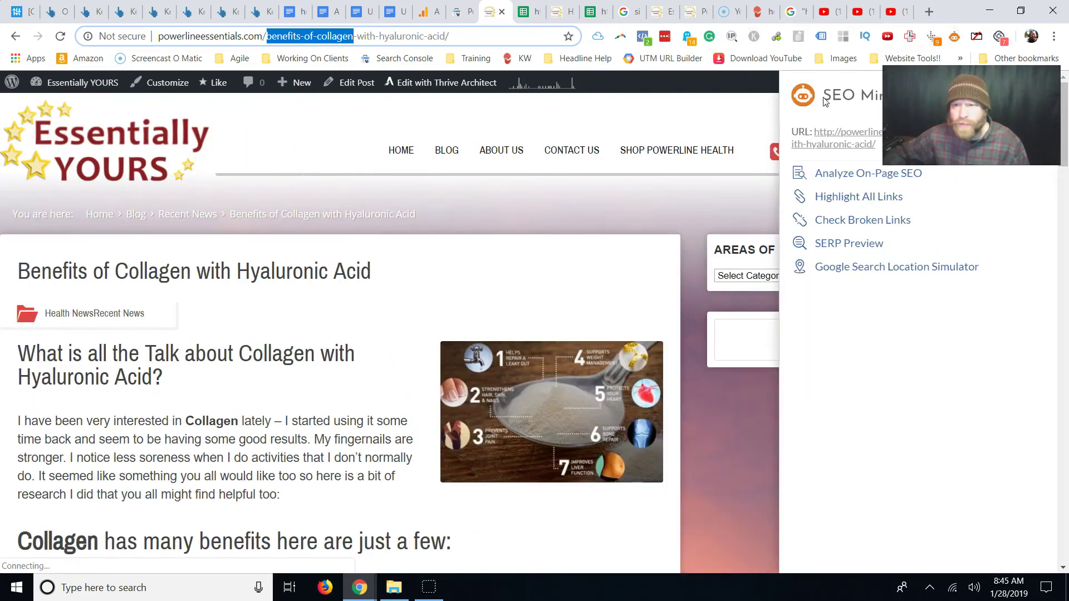
pyautogui.click(834, 178)
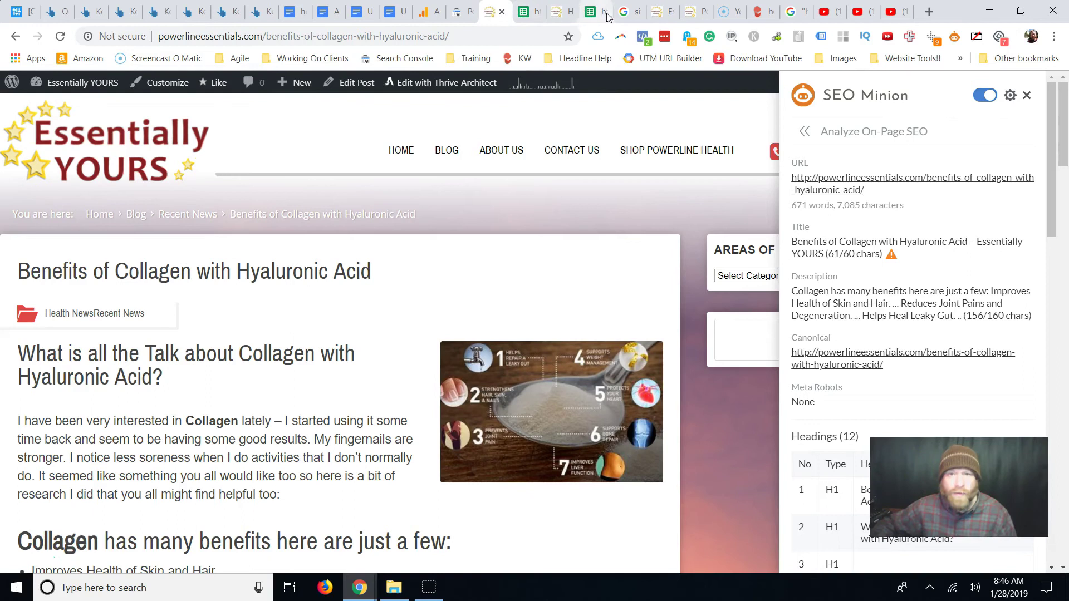
pyautogui.click(629, 11)
pyautogui.click(317, 106)
pyautogui.write('collagan')
pyautogui.press('Return')
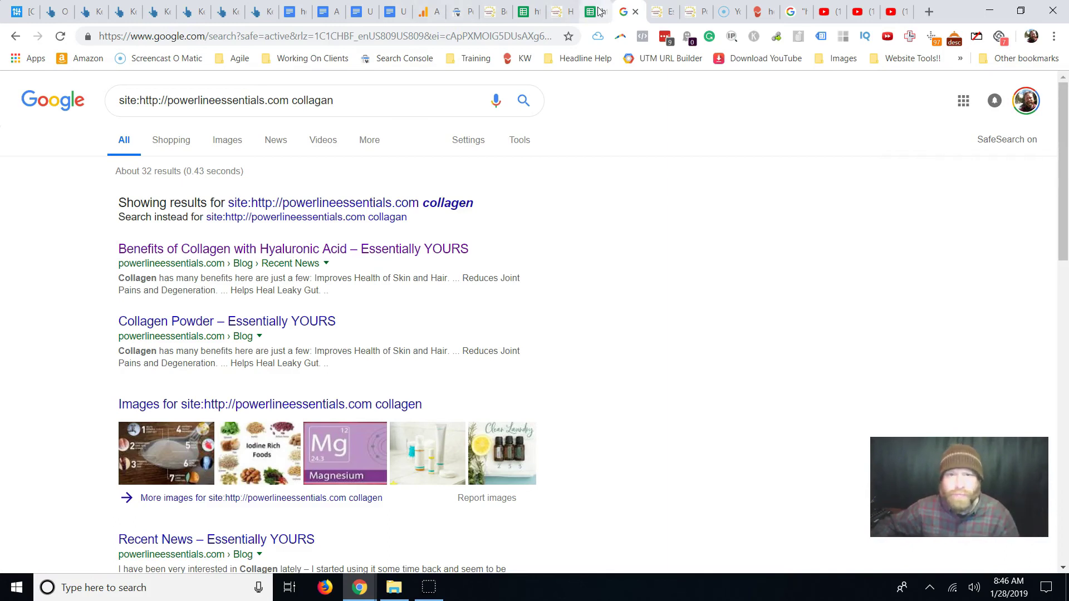
# Review the exported sheet's top query, collagen hyaluronic acid, against the post and Google results.
pyautogui.click(526, 11)
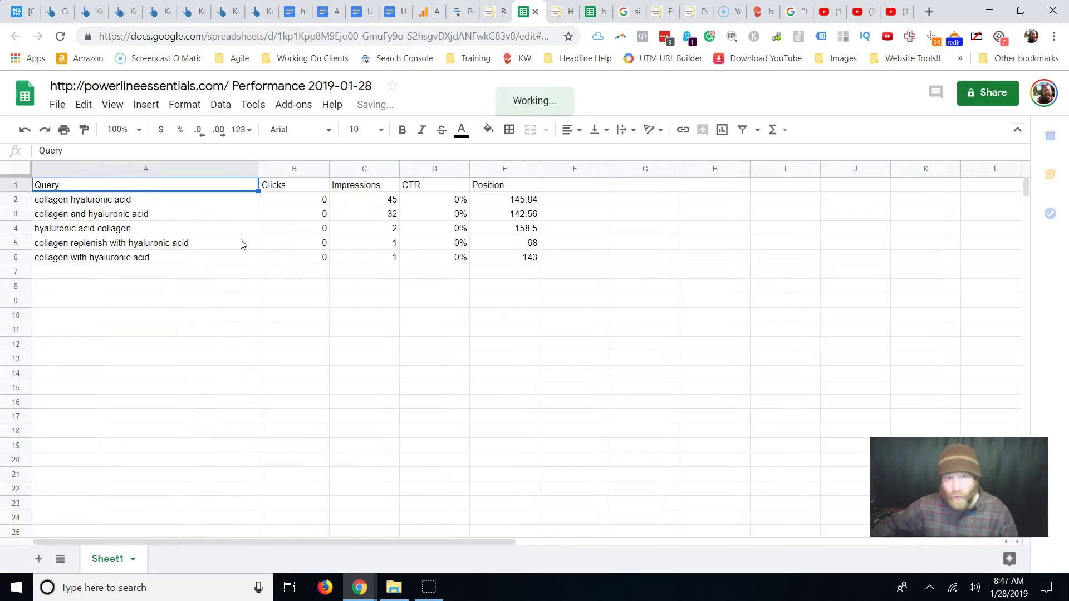
pyautogui.click(89, 203)
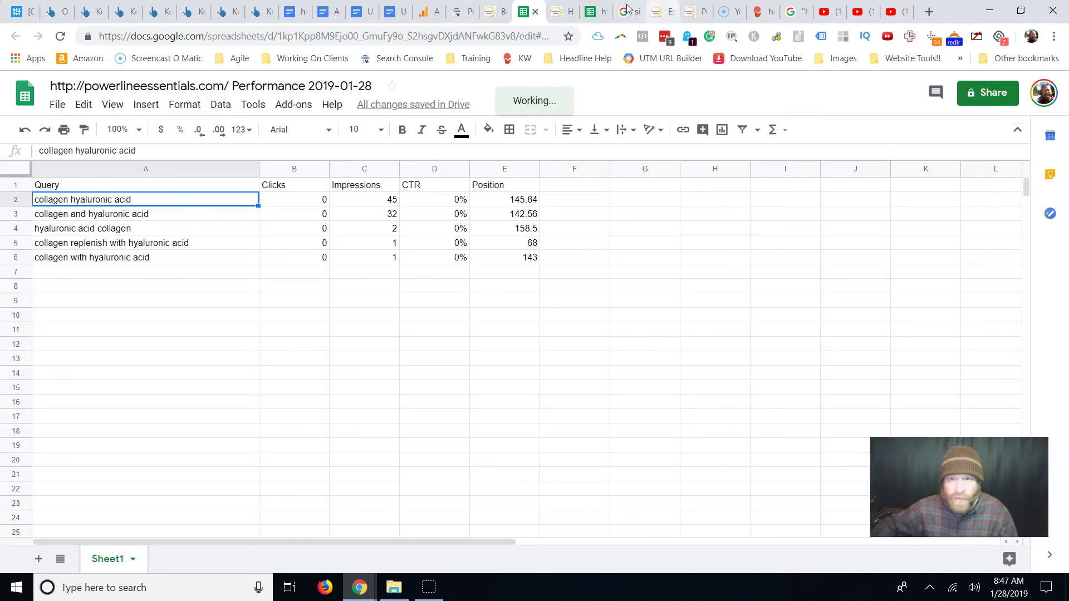
pyautogui.click(560, 18)
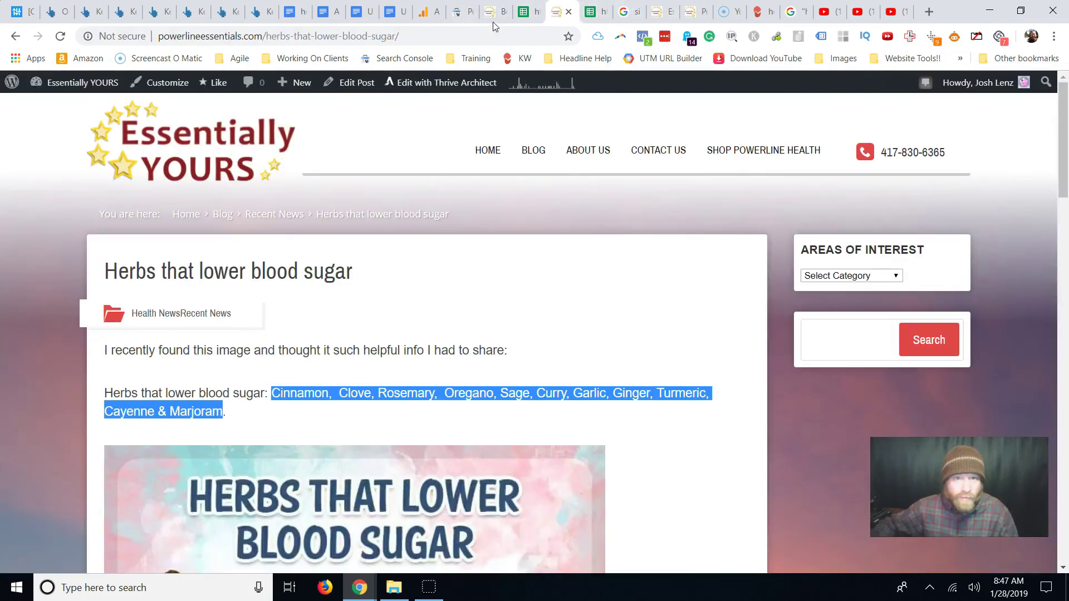
pyautogui.click(626, 12)
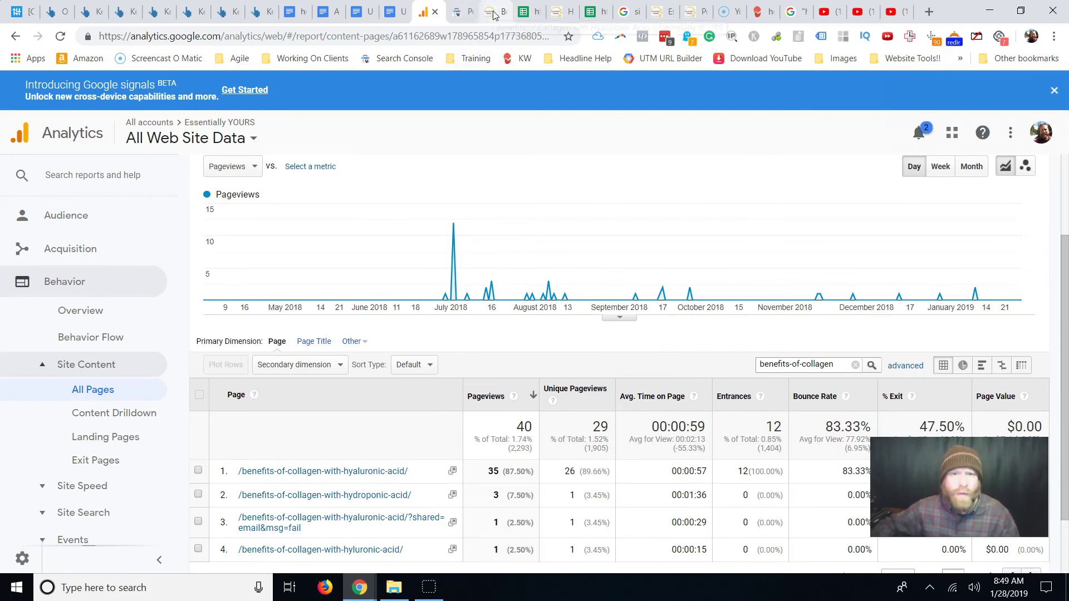
pyautogui.click(527, 12)
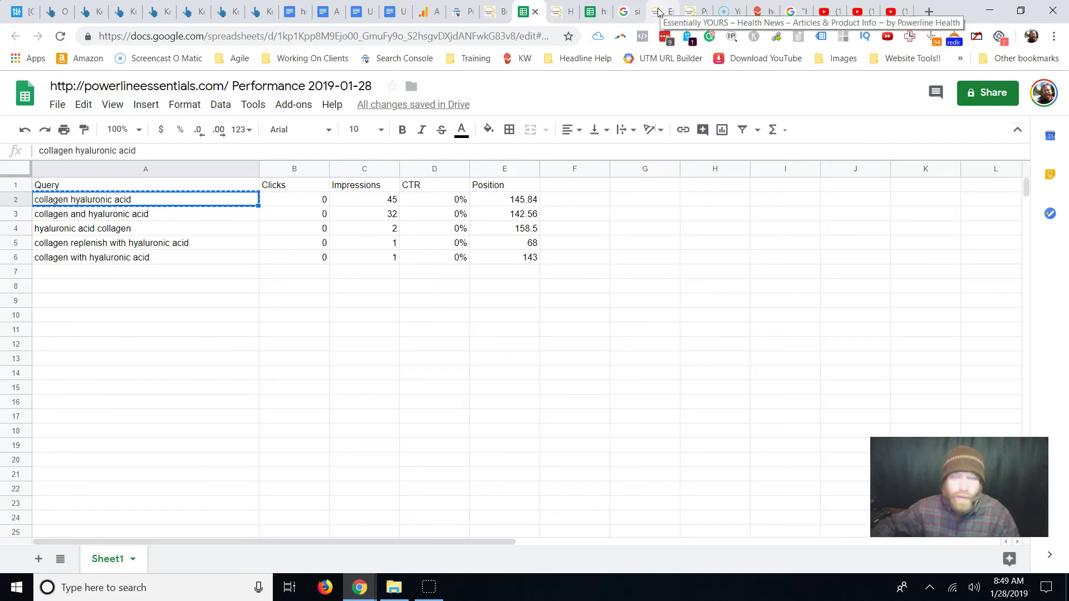
pyautogui.click(660, 11)
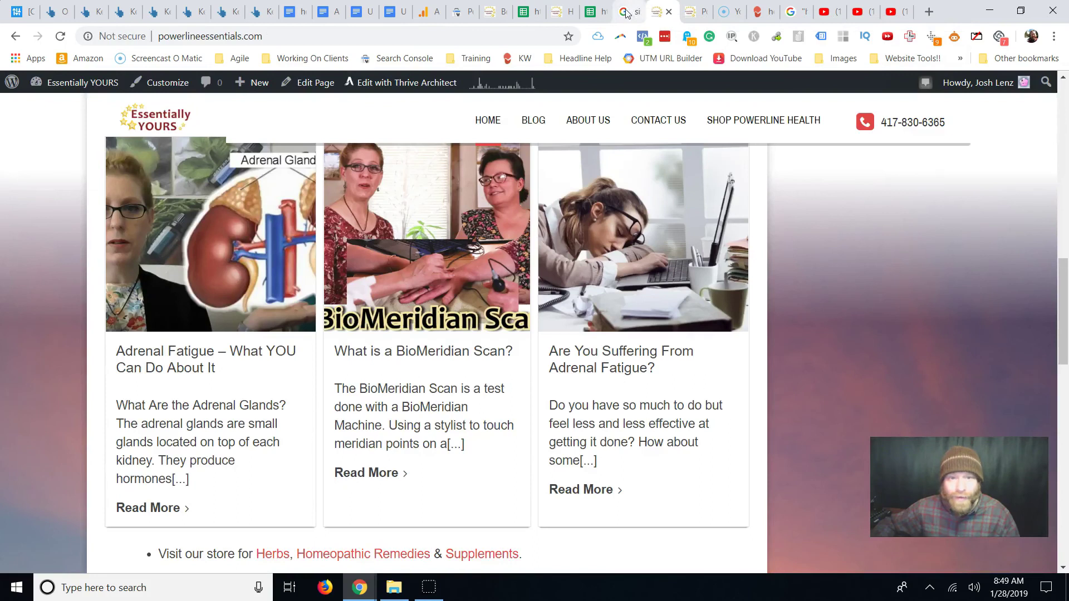
pyautogui.click(631, 13)
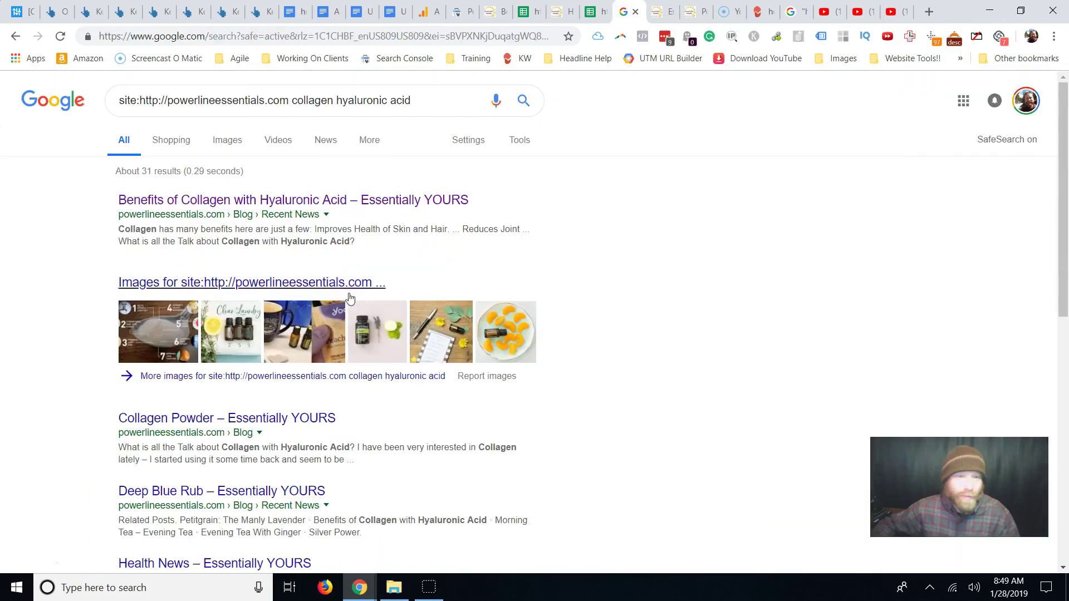
pyautogui.click(525, 11)
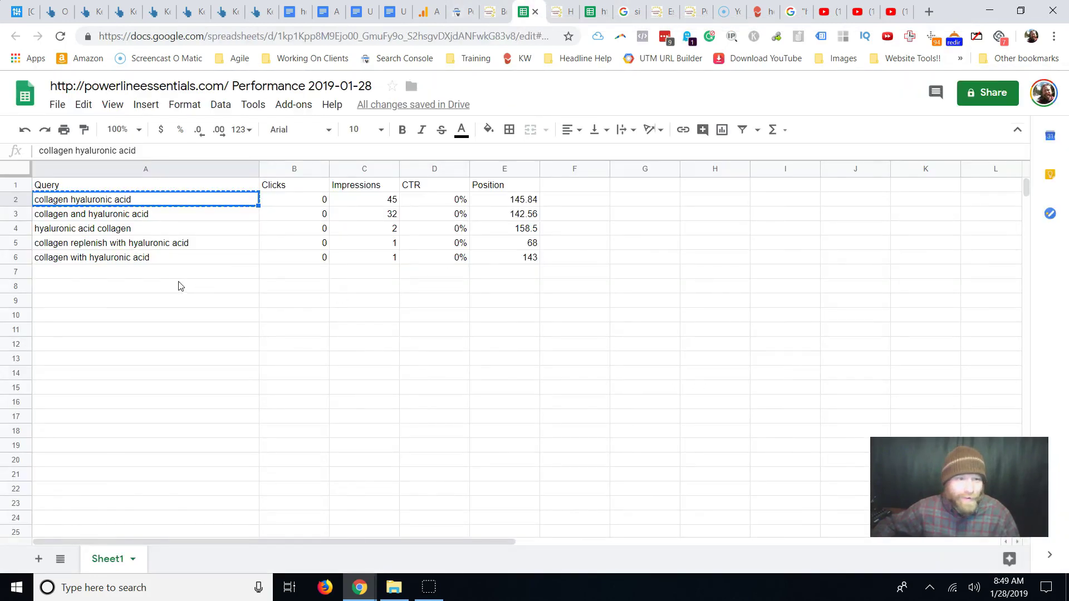